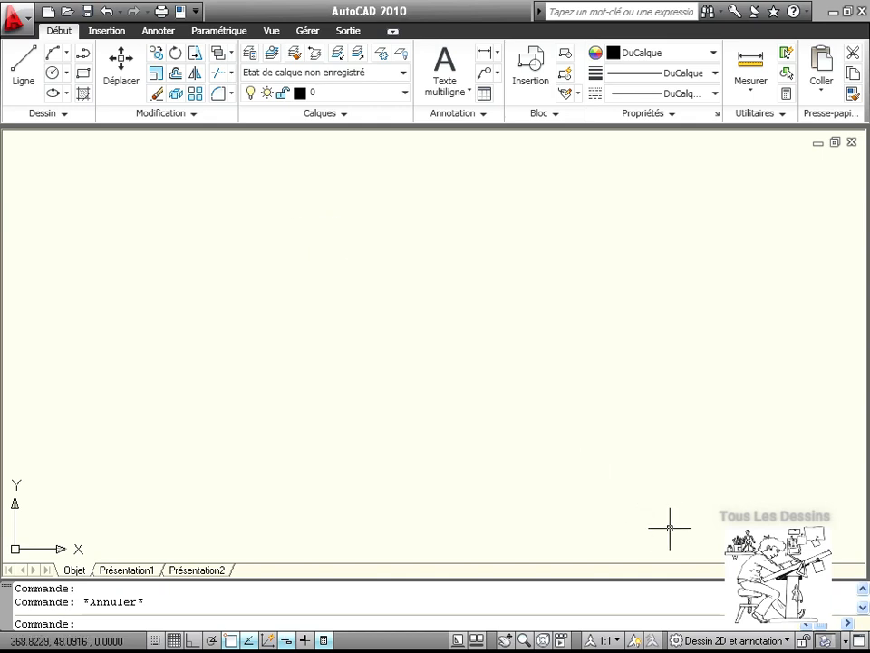
Step: Switch to the AutoCAD classique workspace and undock its Draw toolbar into the drawing area
left_click(787, 641)
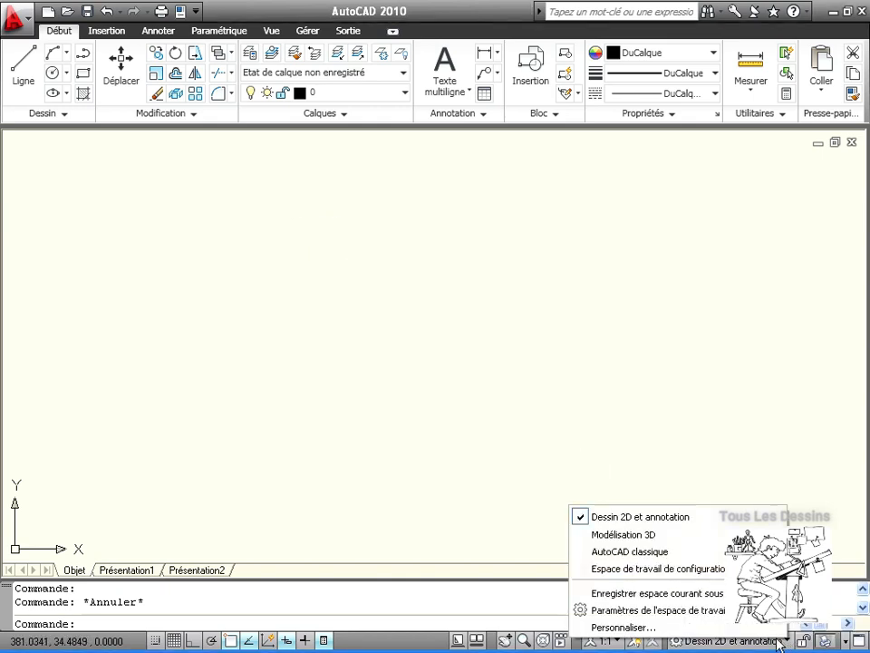
left_click(694, 551)
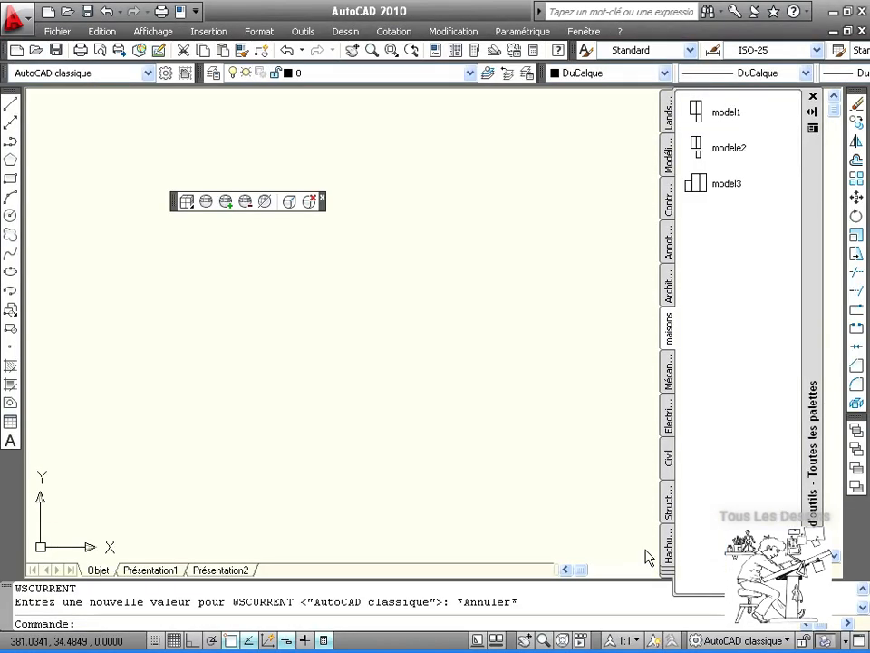
mouse_move(16, 91)
left_mouse_down()
mouse_move(149, 115)
mouse_move(177, 132)
left_mouse_up()
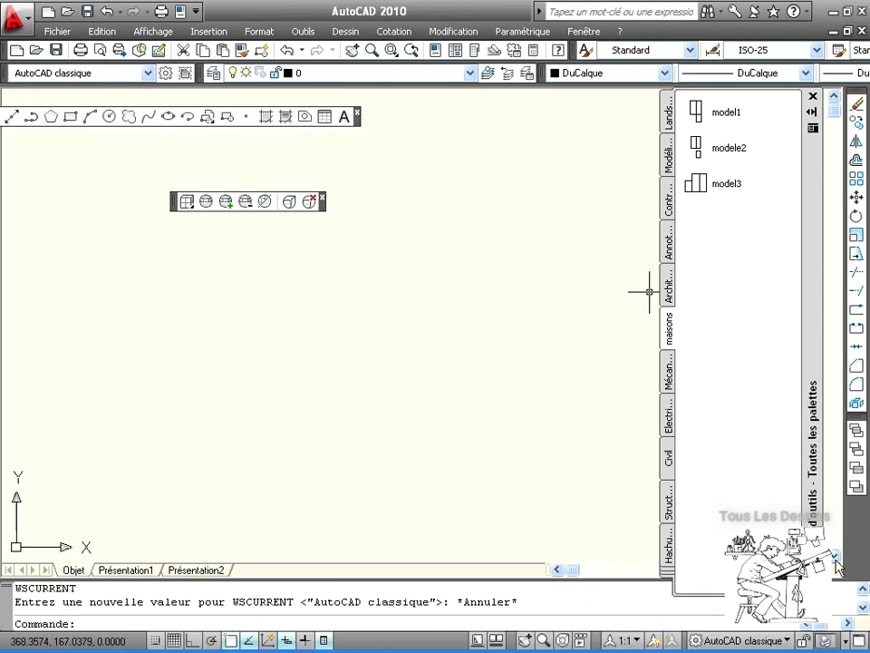
Step: Return to the Dessin 2D et annotation workspace
left_click(746, 640)
left_click(676, 521)
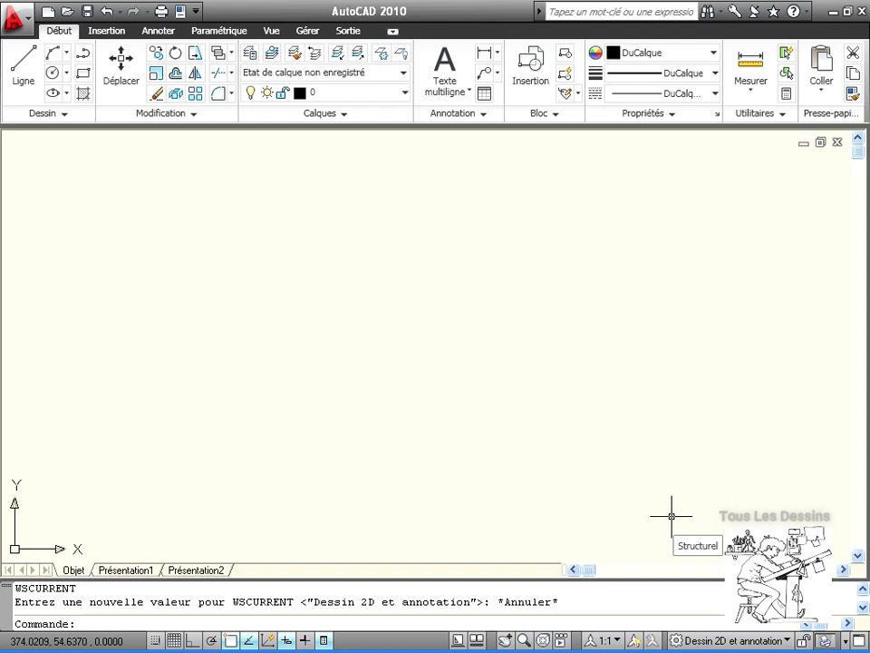
Step: Open the user interface customization and expand the ribbon tabs of the current Dessin 2D et annotation workspace
left_click(305, 31)
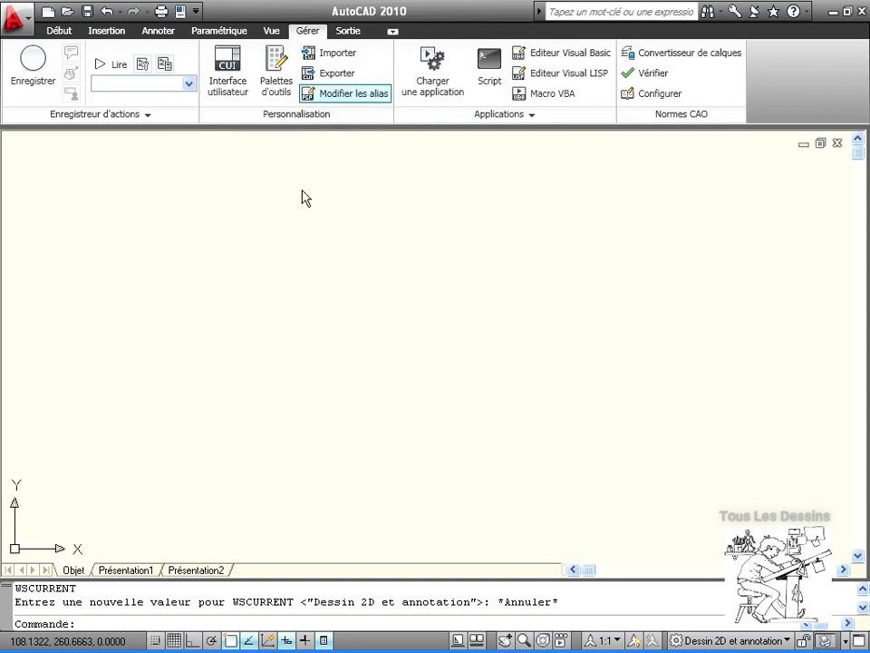
left_click(224, 74)
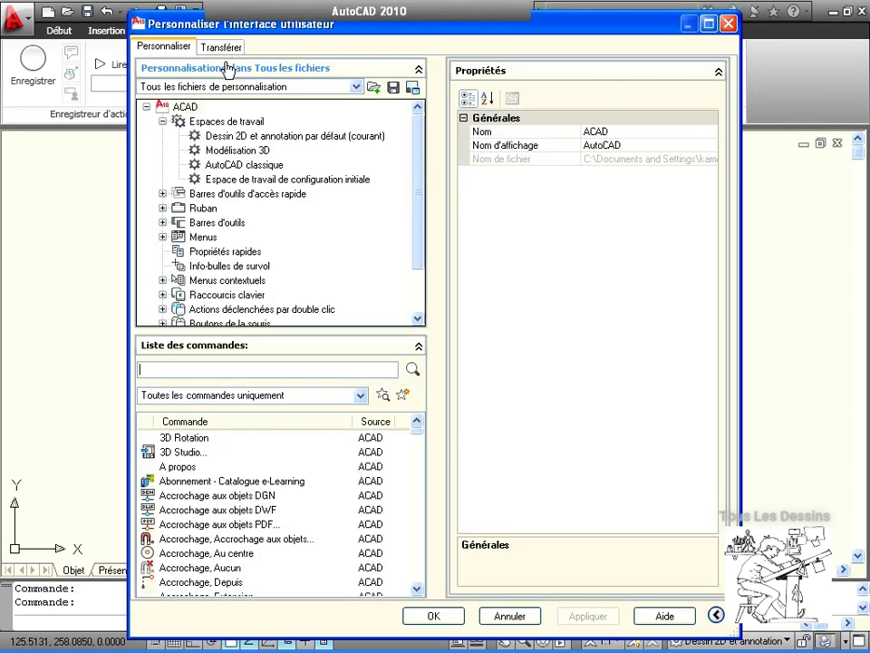
left_click(225, 121)
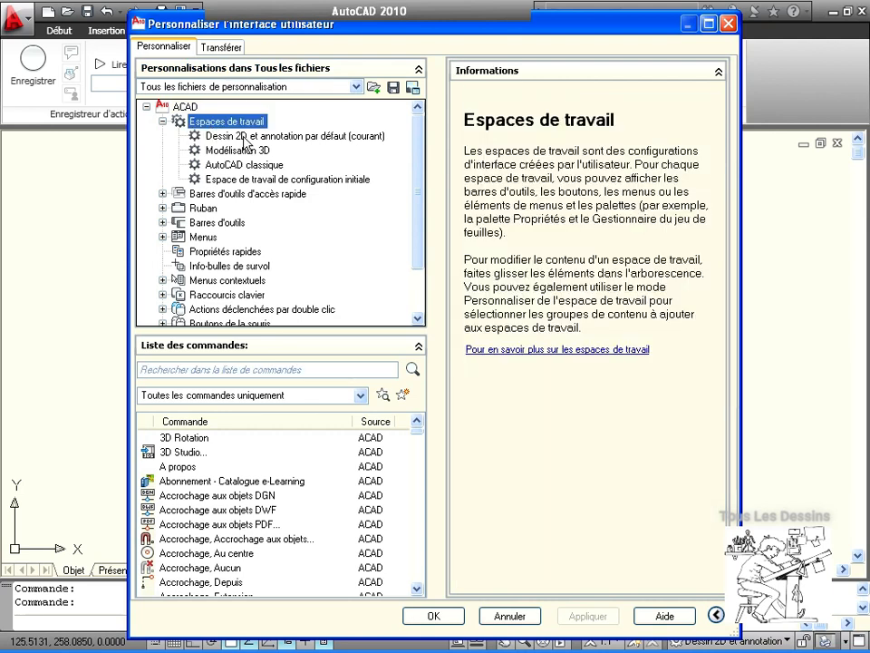
left_click(242, 137)
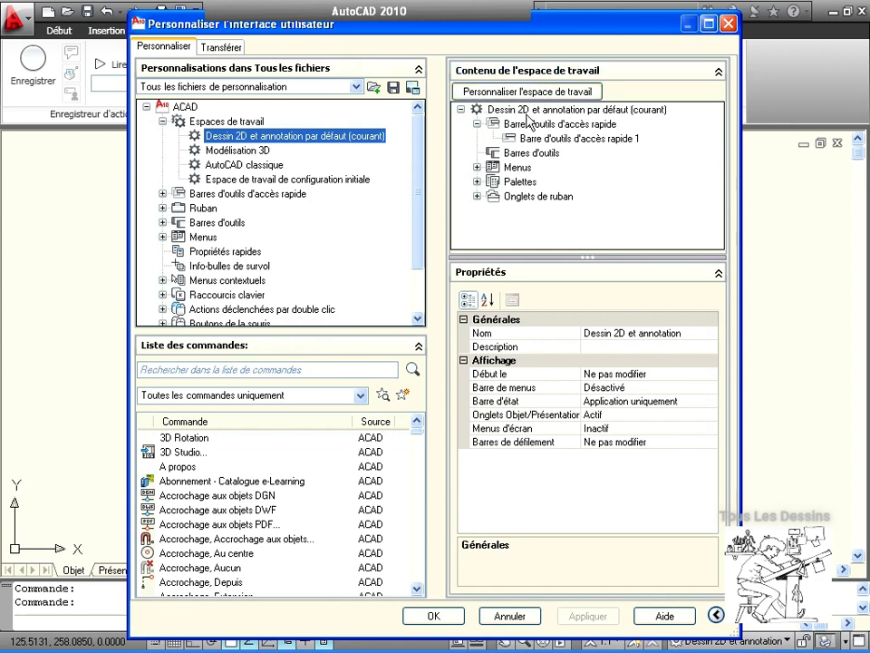
left_click(478, 196)
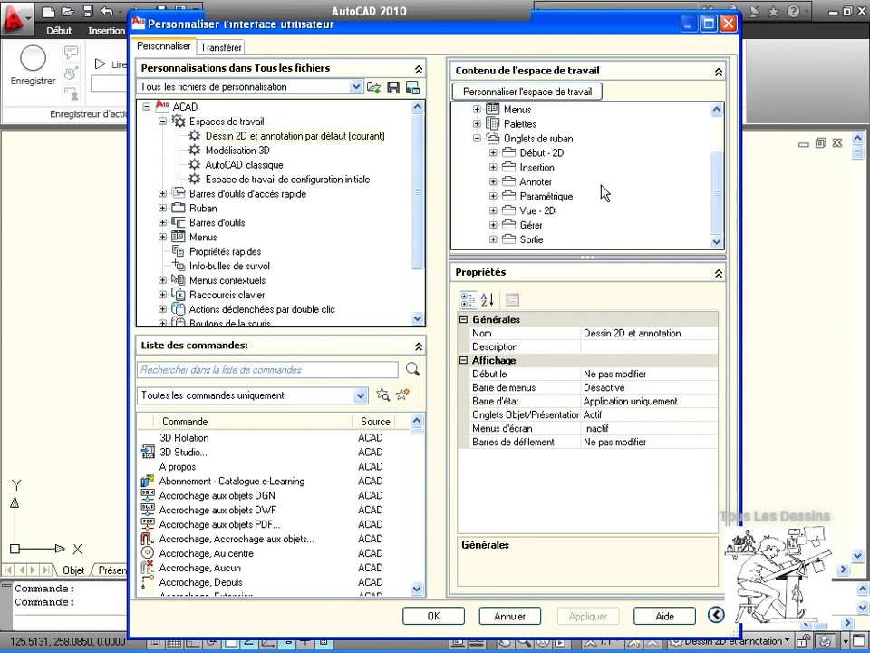
Step: Expand the Début - 2D ribbon tab in the workspace contents and examine its panels and their properties
left_click(548, 155)
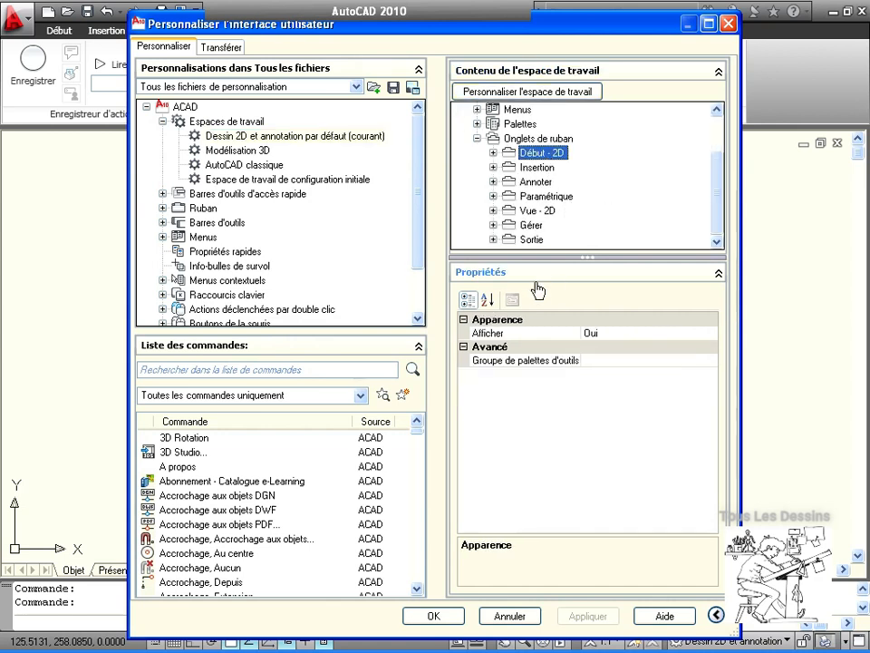
left_click(539, 168)
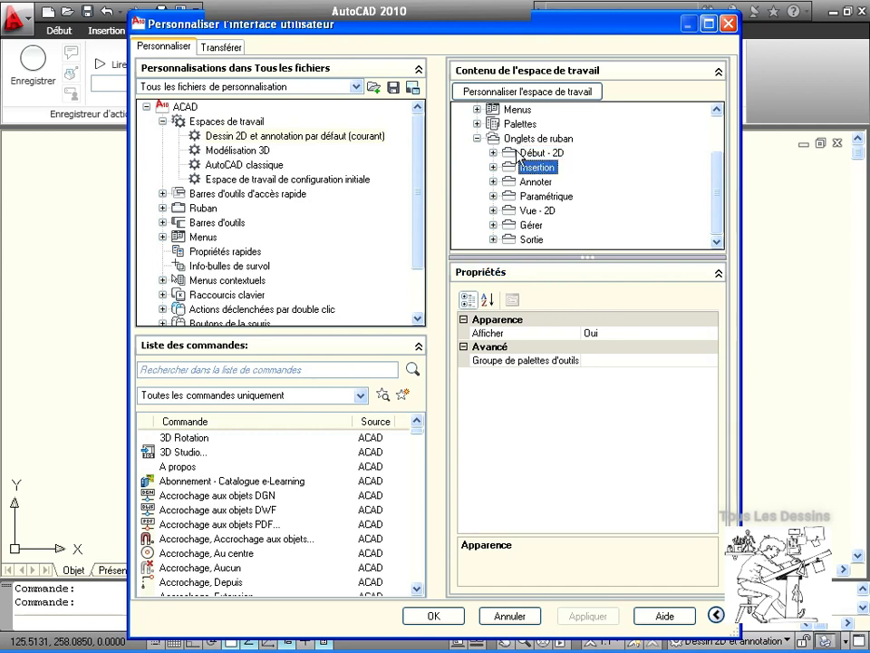
left_click(501, 155)
left_click(494, 153)
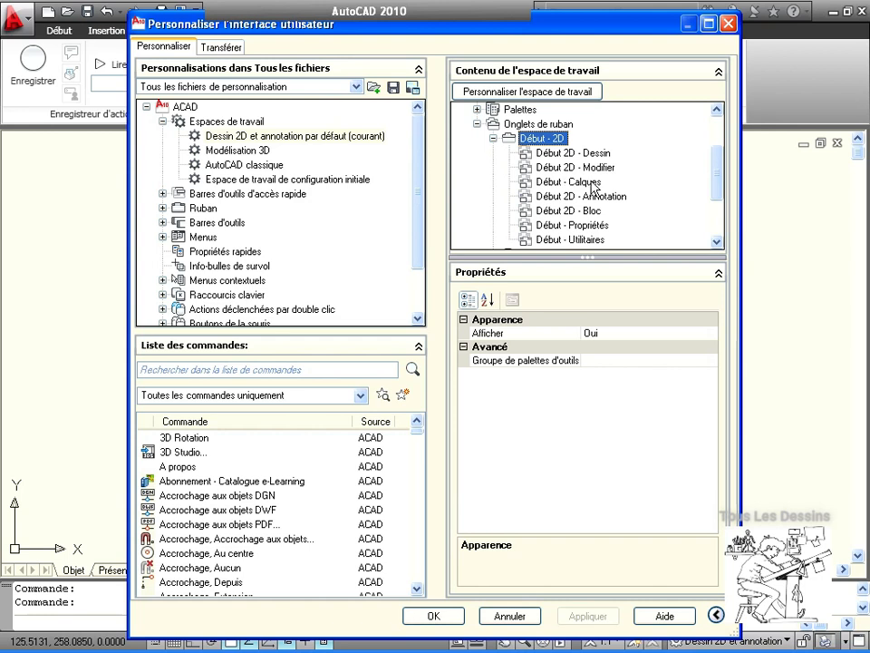
left_click(544, 153)
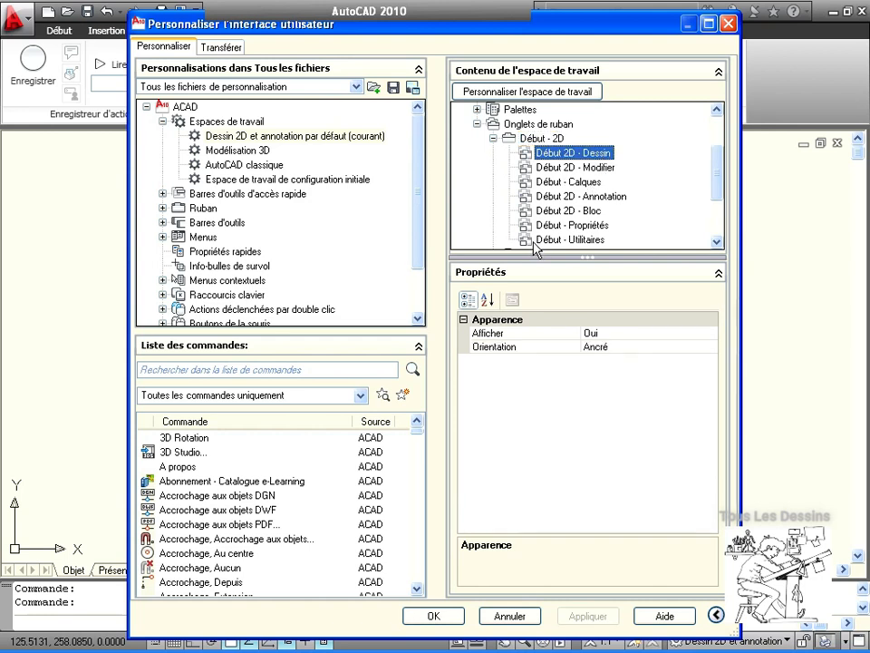
left_click(542, 138)
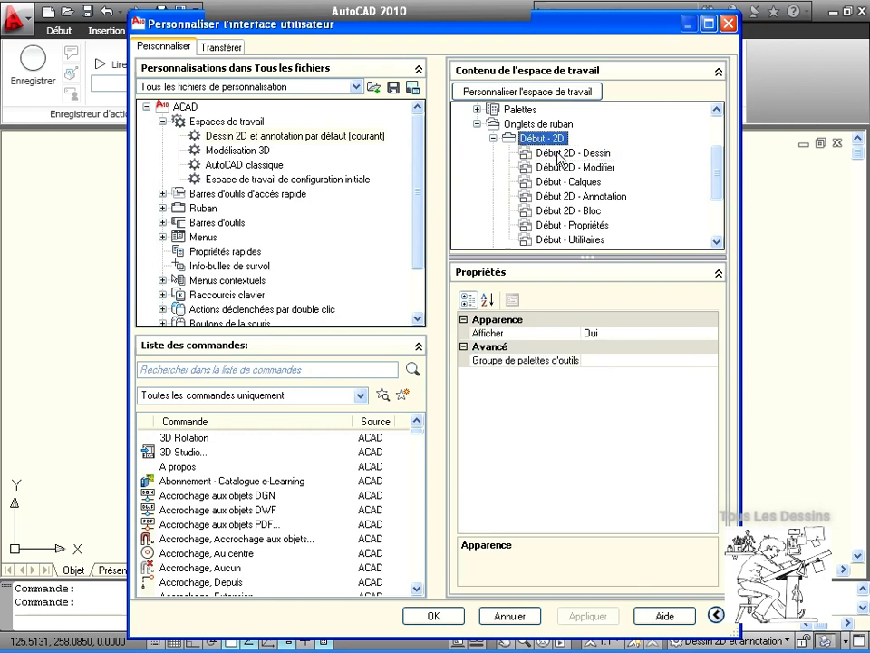
Step: Set the Afficher property of the Début 2D - Dessin panel to Non, apply it, and close the interface customization
left_click(553, 153)
left_click(675, 337)
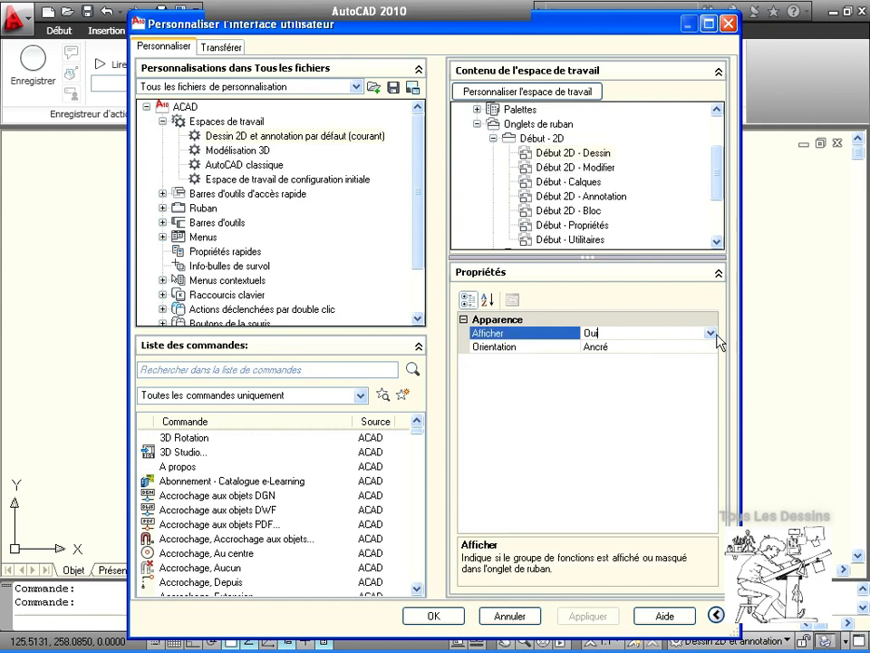
left_click(711, 332)
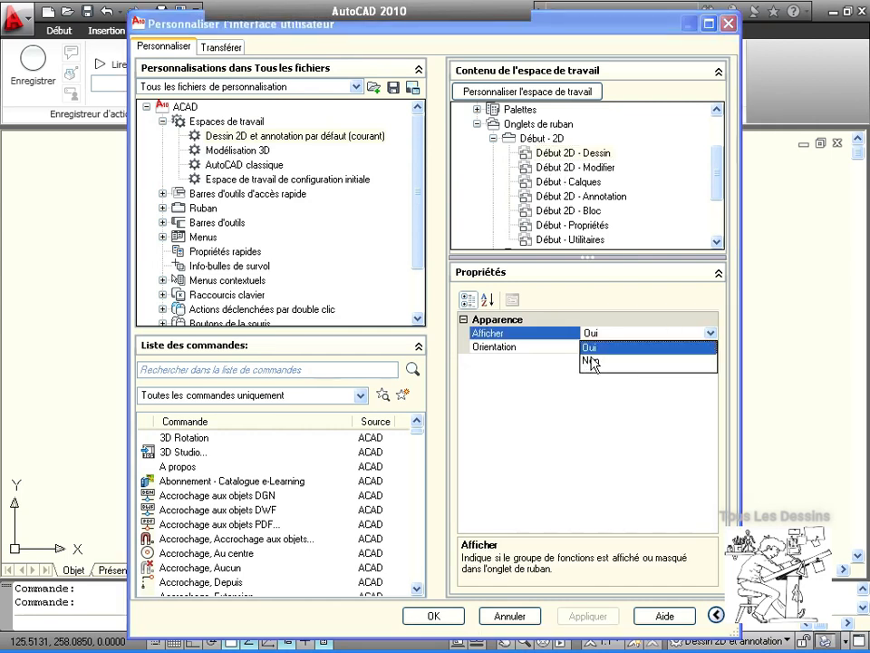
left_click(591, 361)
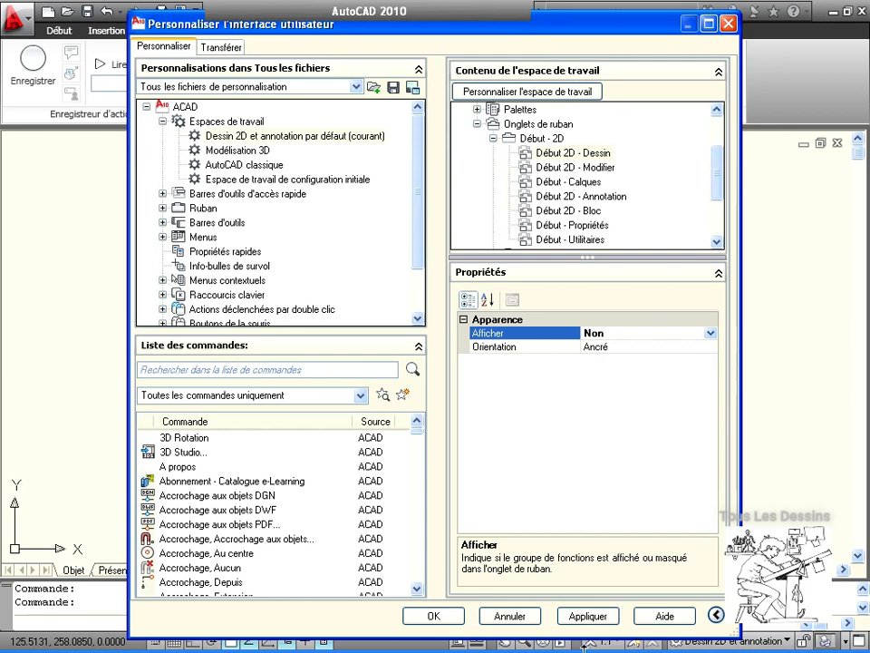
left_click(587, 616)
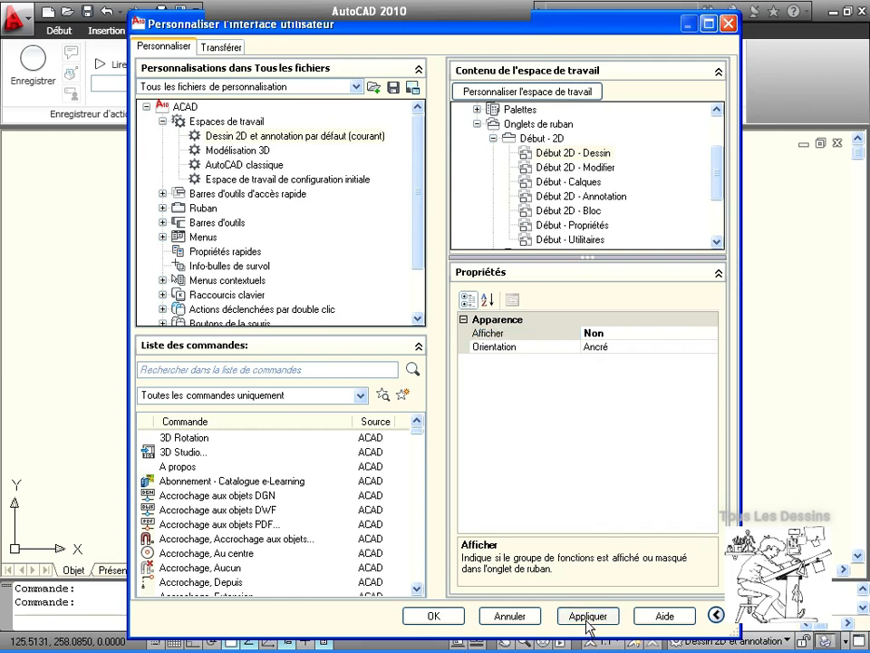
left_click(437, 616)
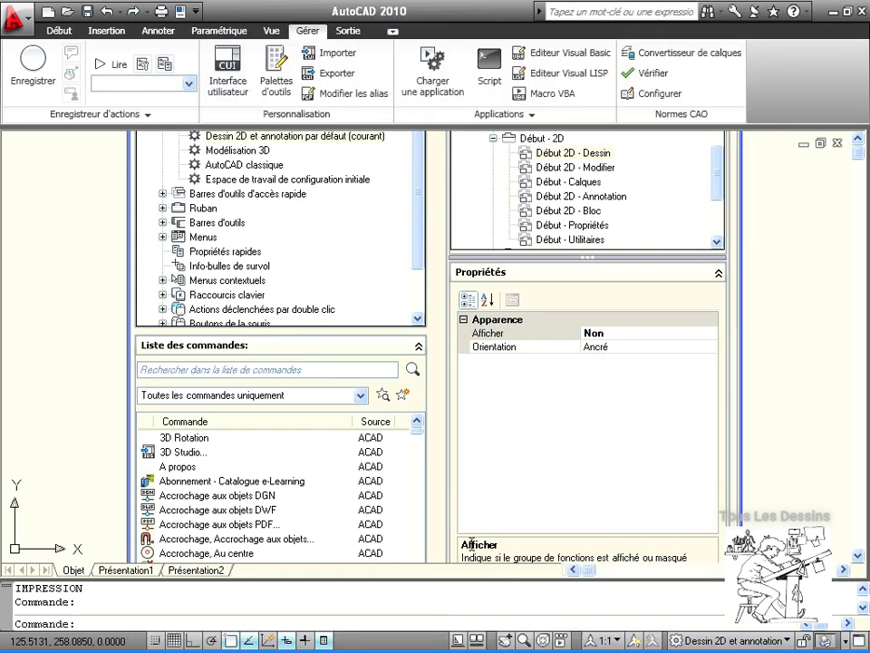
Step: Check the Début ribbon tab and draw an oblique line rising to the right across the middle of the drawing area
left_click(60, 32)
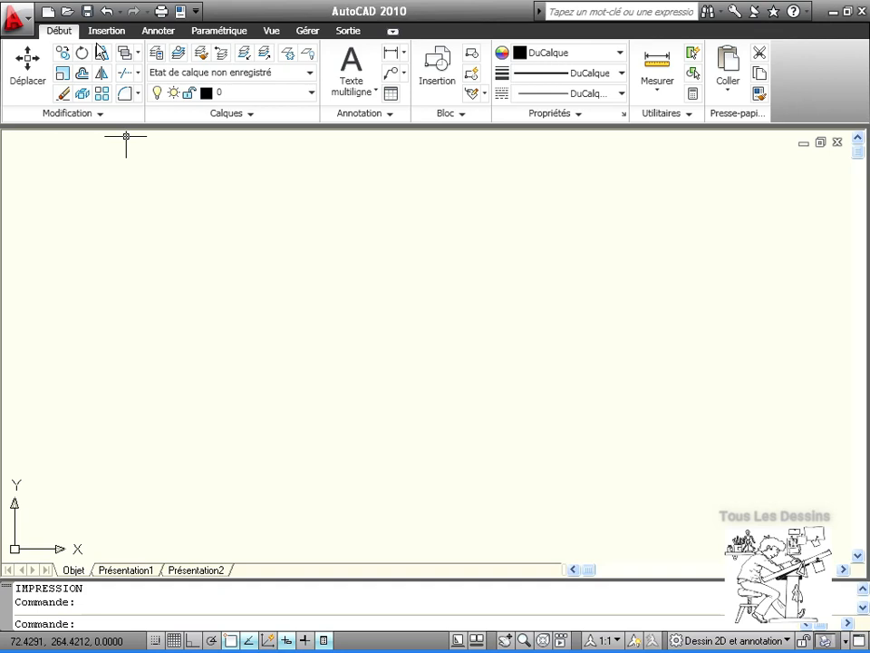
key("Return")
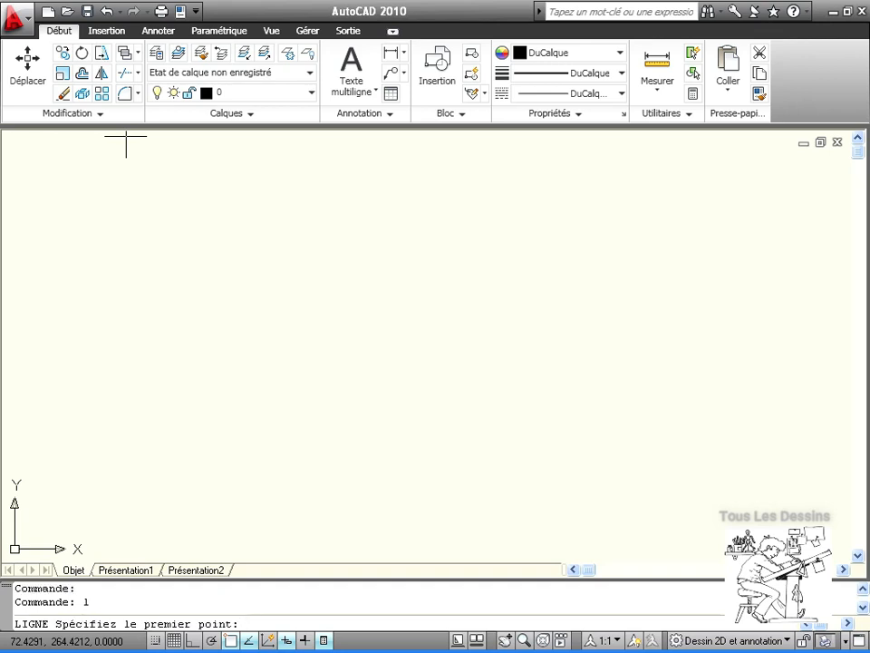
left_click(208, 358)
left_click(600, 219)
key("Return")
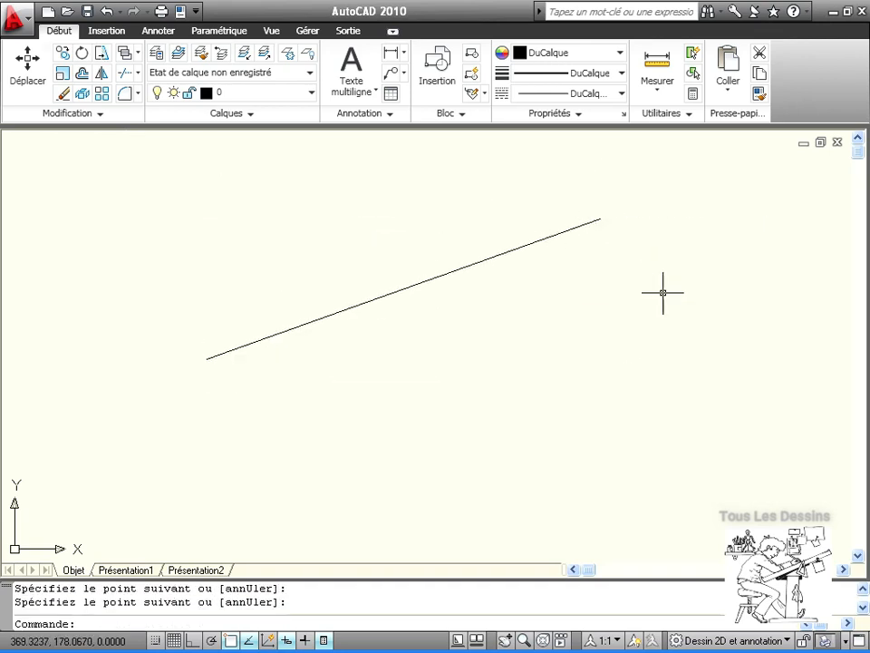
Step: Draw a large circle centred above the line so that it encloses the whole line
type("c")
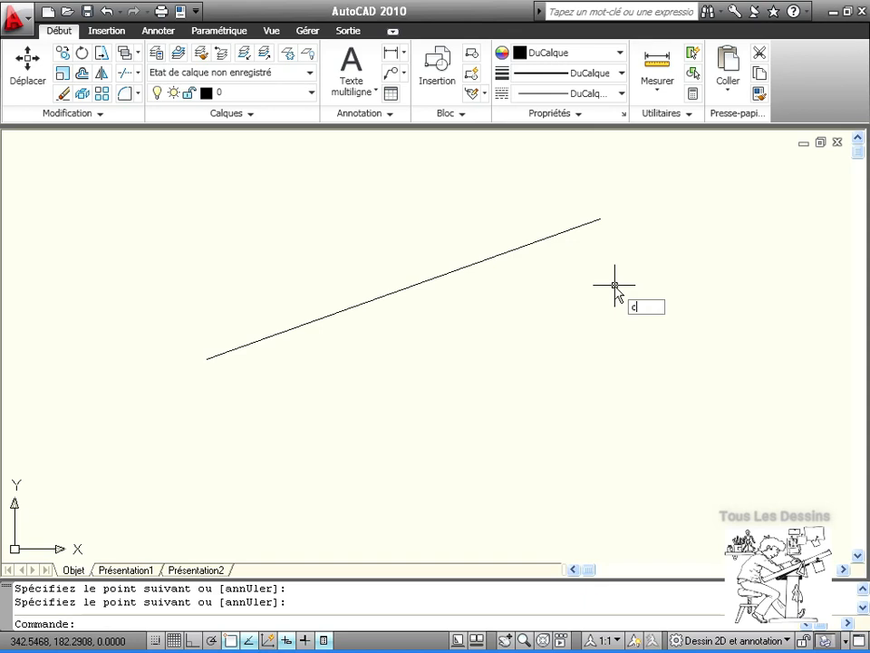
key("Return")
left_click(322, 204)
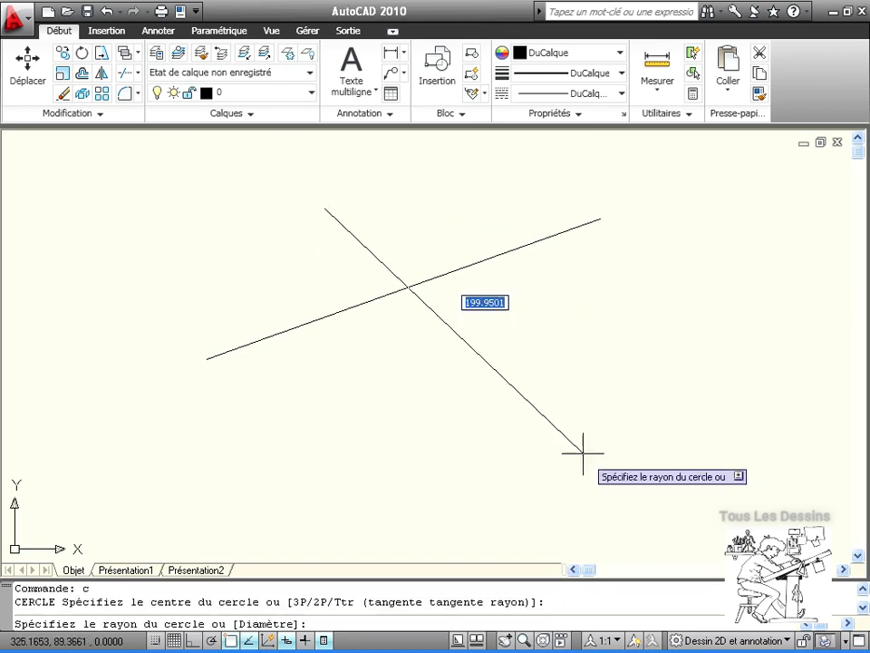
left_click(585, 442)
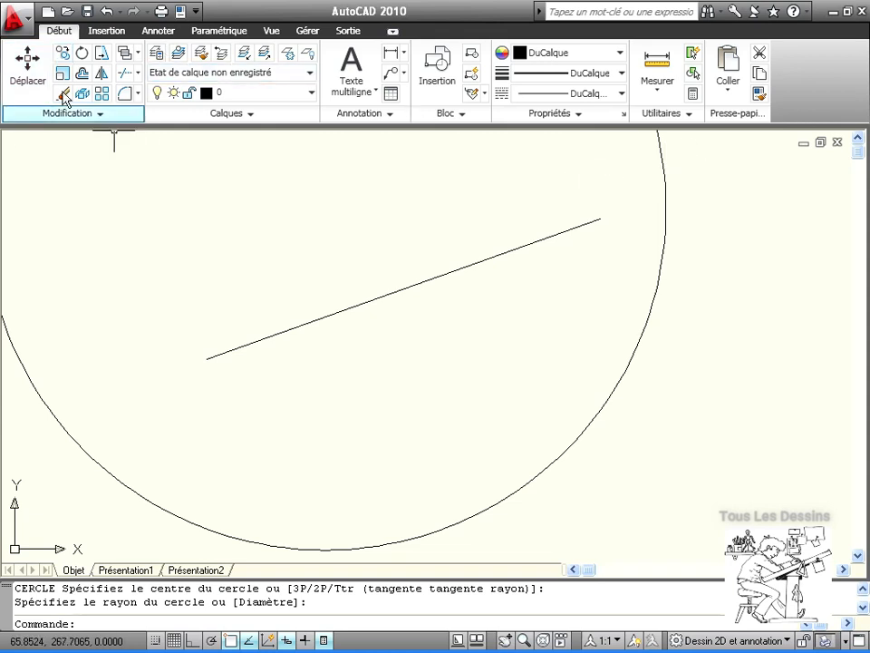
Step: Reopen the user interface customization and expand the current workspace's ribbon tabs again
left_click(310, 31)
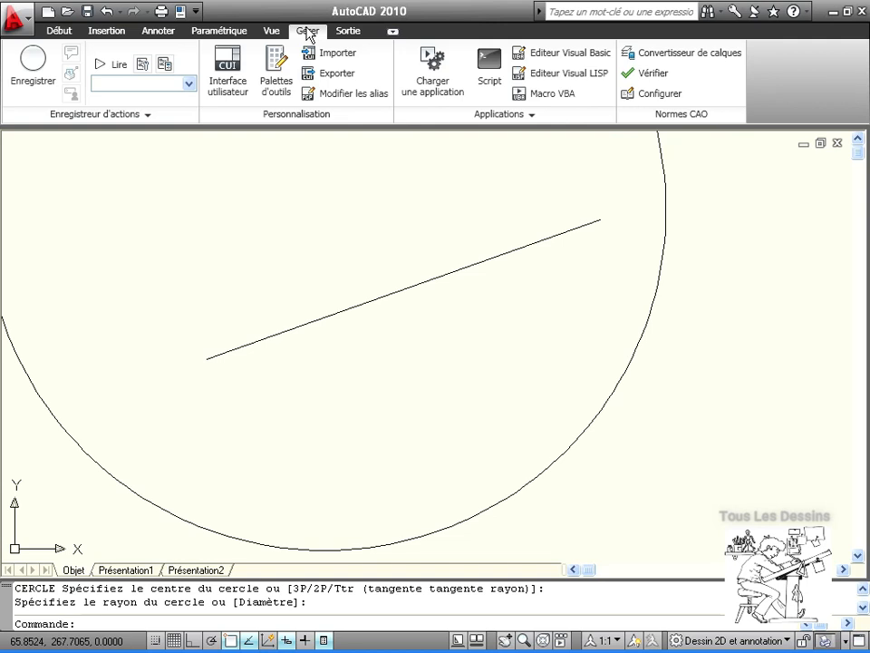
left_click(250, 90)
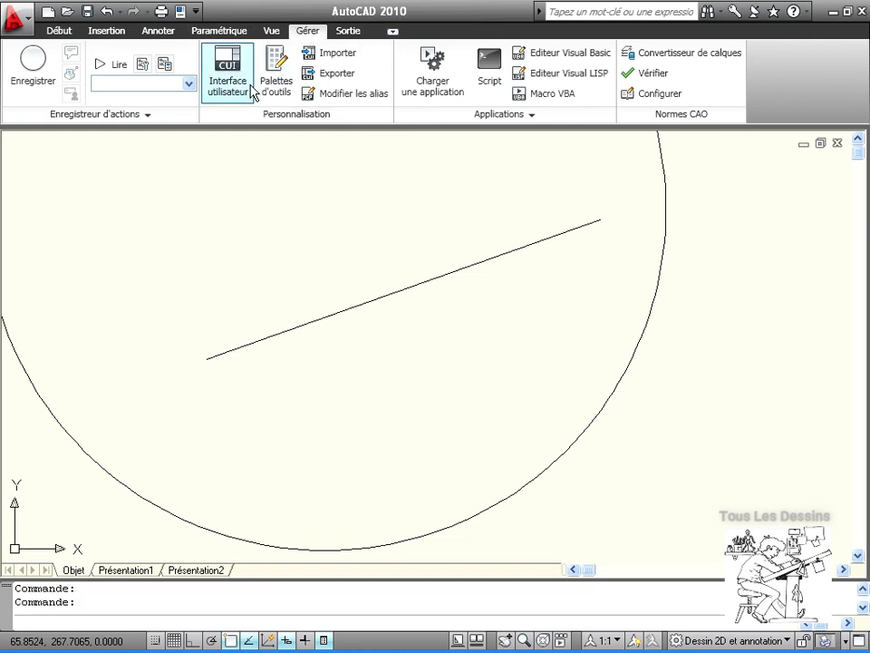
left_click(249, 135)
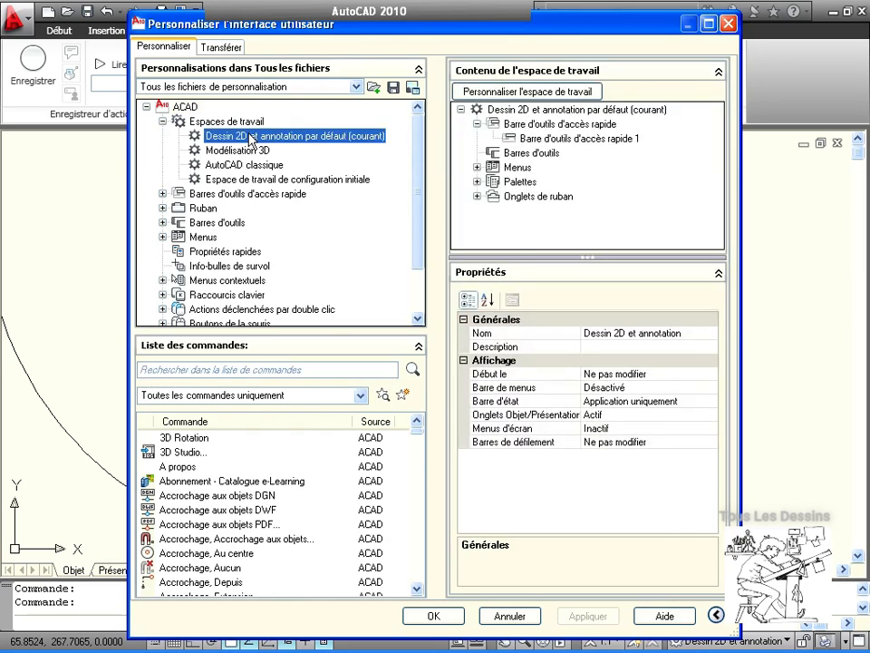
left_click(562, 198)
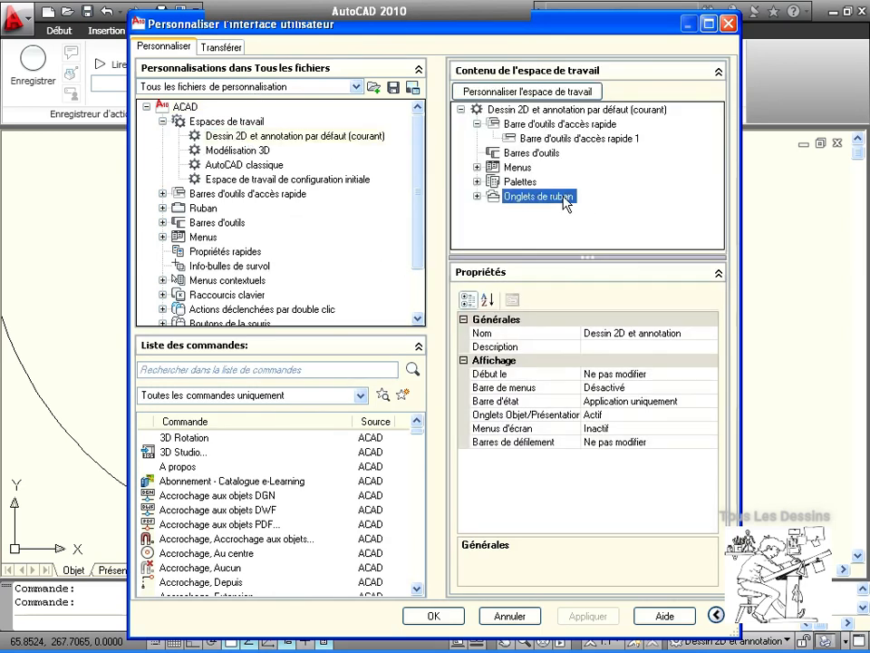
double_click(563, 197)
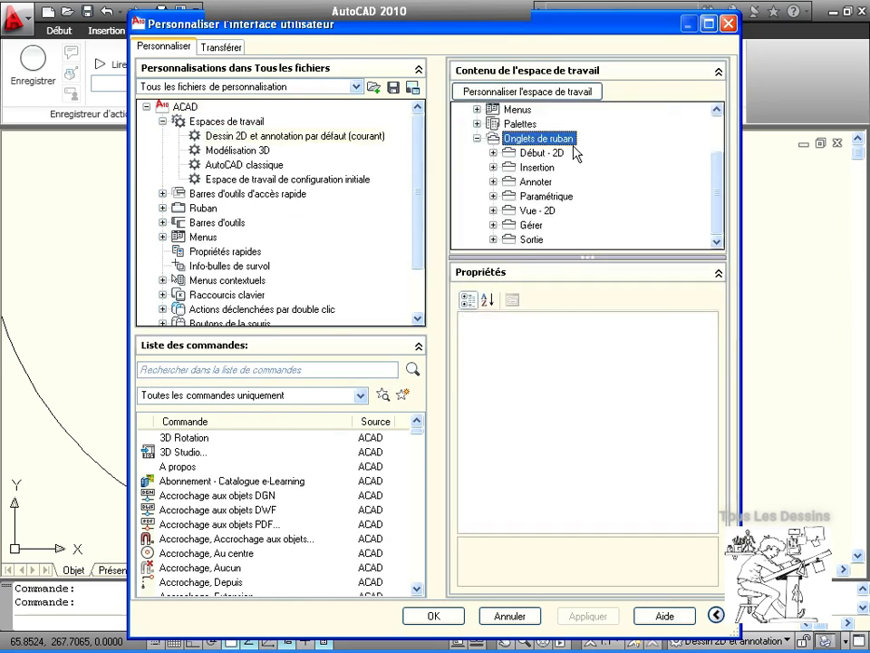
Step: Set the Afficher property of the Début 2D - Dessin panel back to Oui and apply the change
left_click(530, 153)
left_click(494, 154)
left_click(566, 153)
left_click(629, 333)
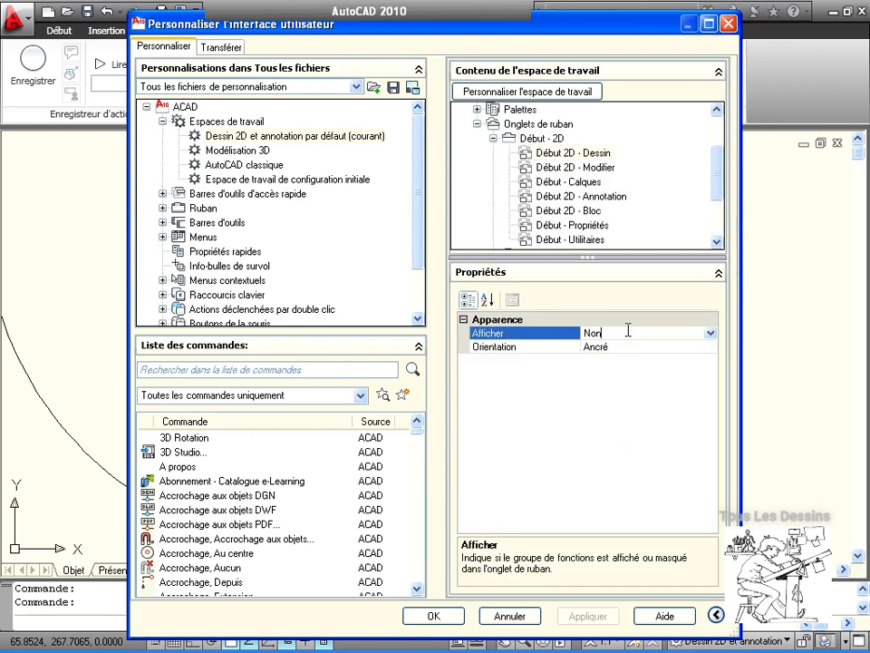
left_click(710, 333)
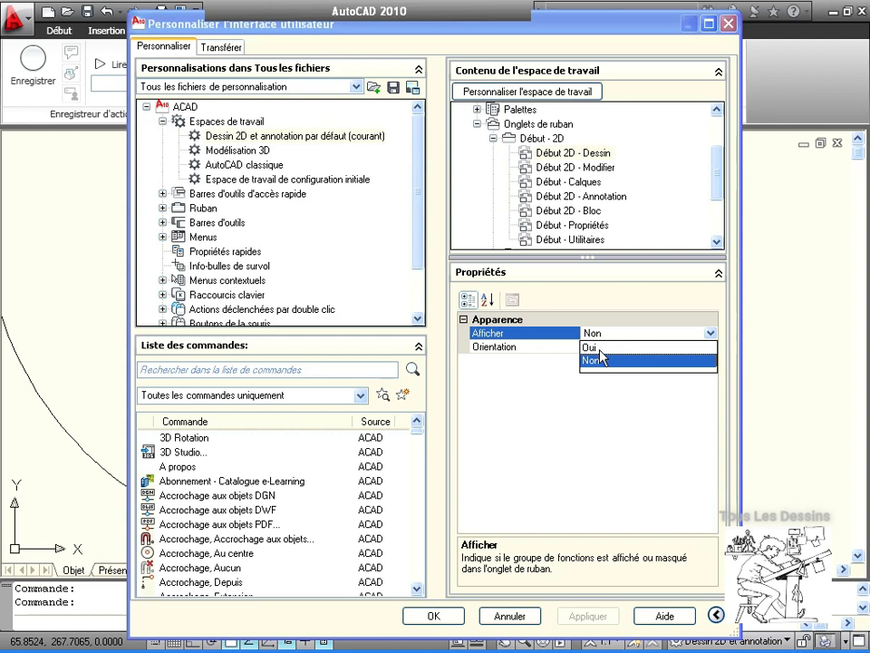
left_click(590, 349)
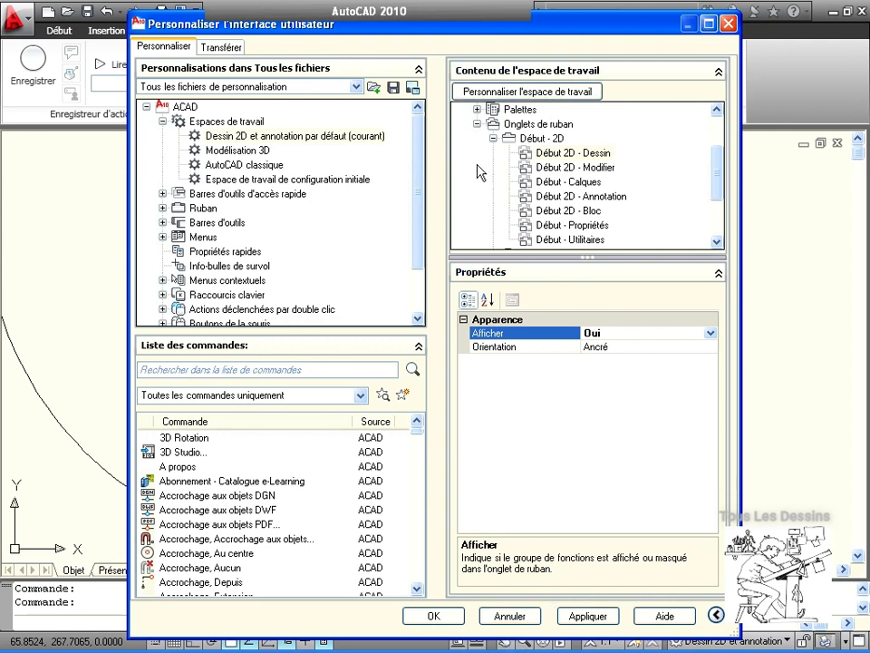
left_click(589, 616)
Step: Collapse the contents tree of the Dessin 2D et annotation workspace
left_click_drag(718, 208, 719, 165)
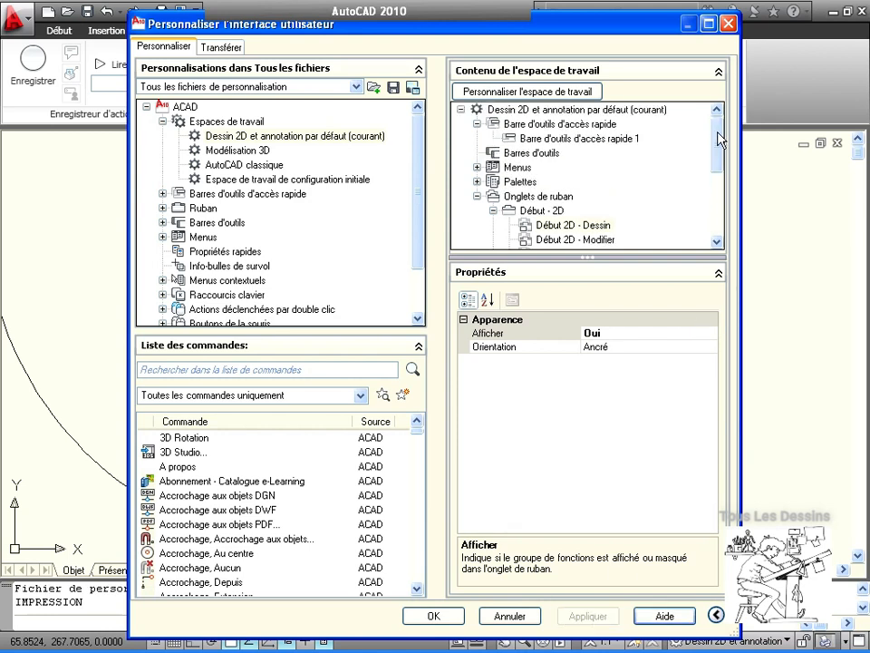
left_click(461, 109)
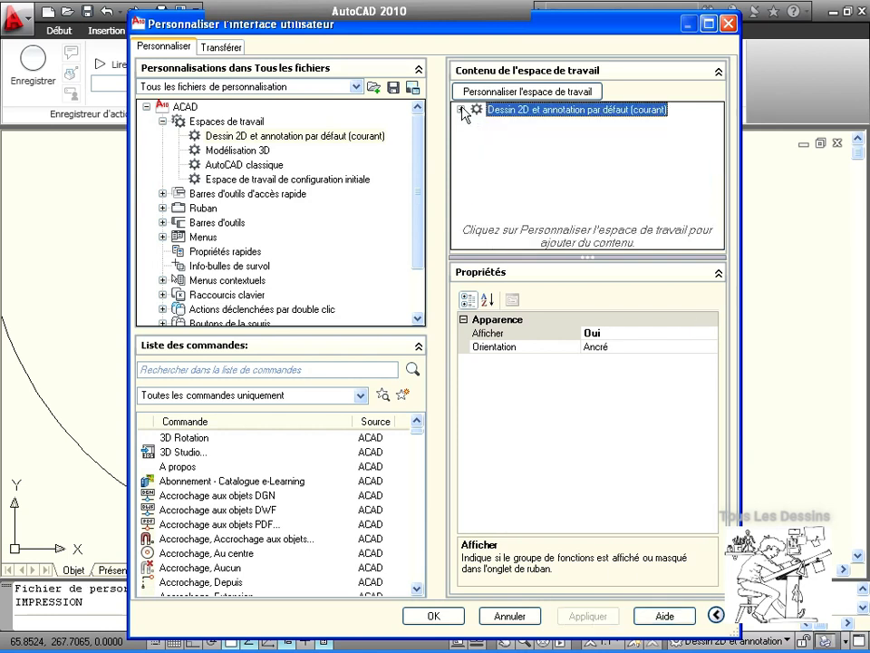
Step: Create a new workspace named formation elephorm under Espaces de travail
left_click(231, 122)
right_click(230, 123)
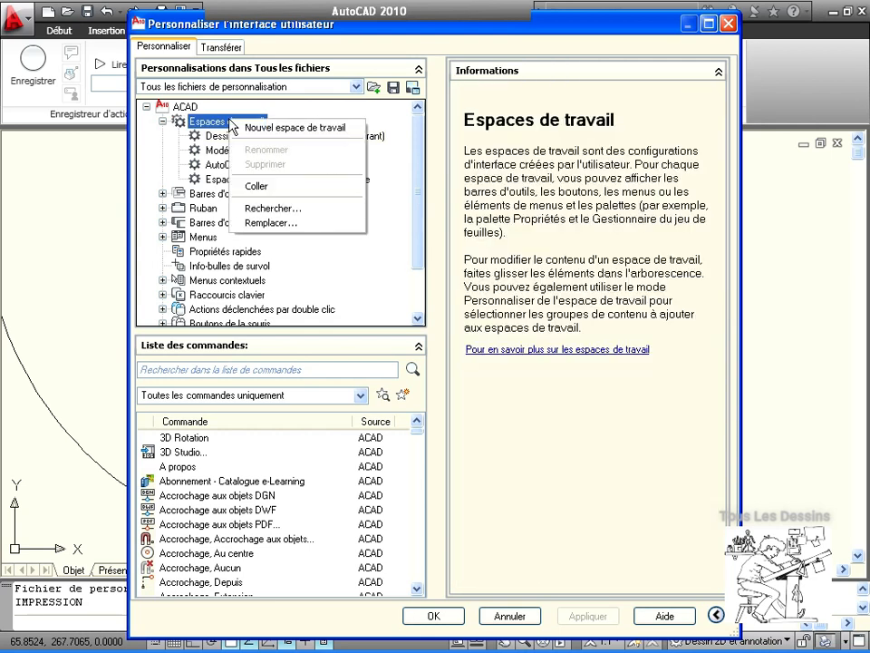
left_click(304, 132)
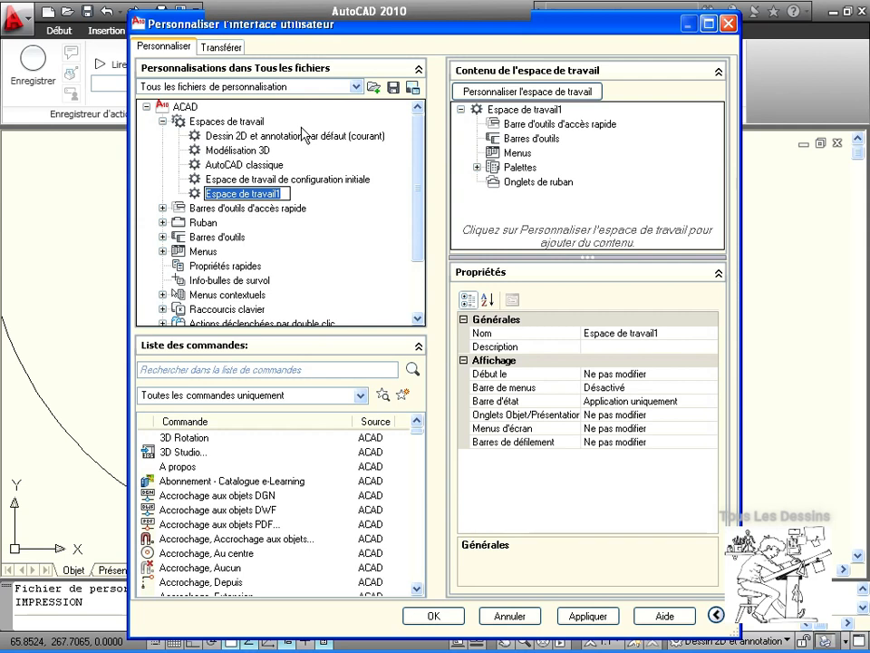
type("formation ele")
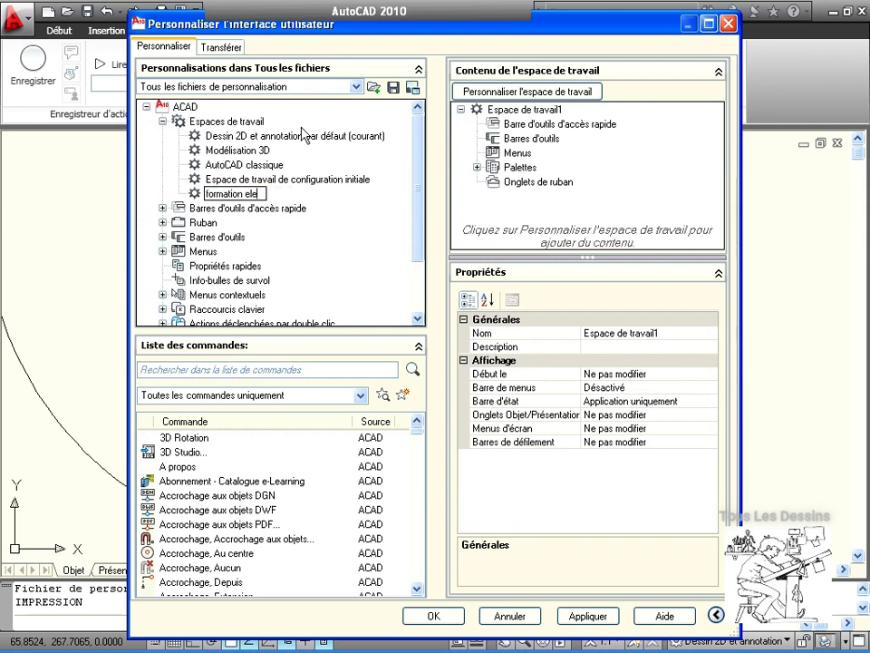
type("phorm")
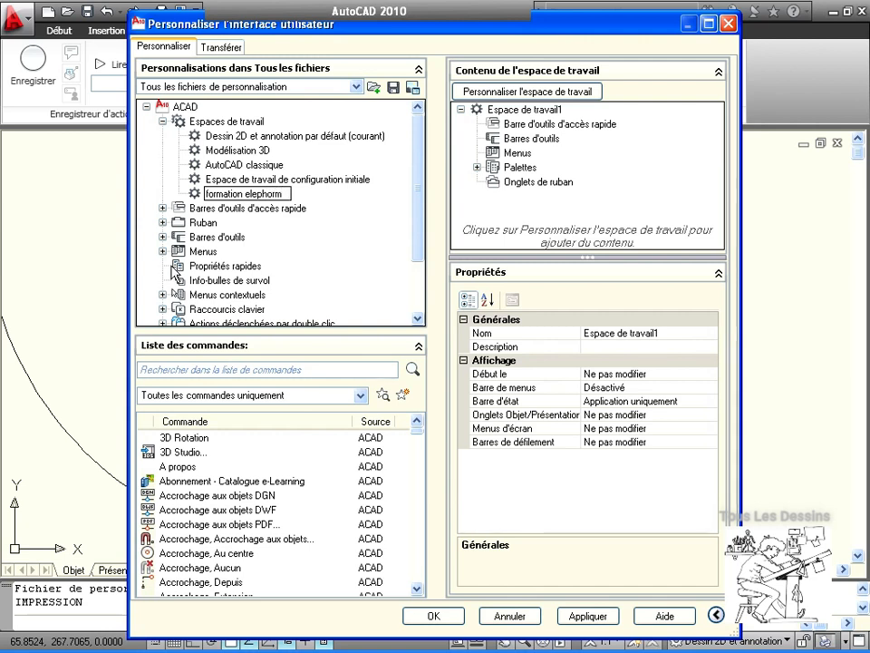
left_click(195, 192)
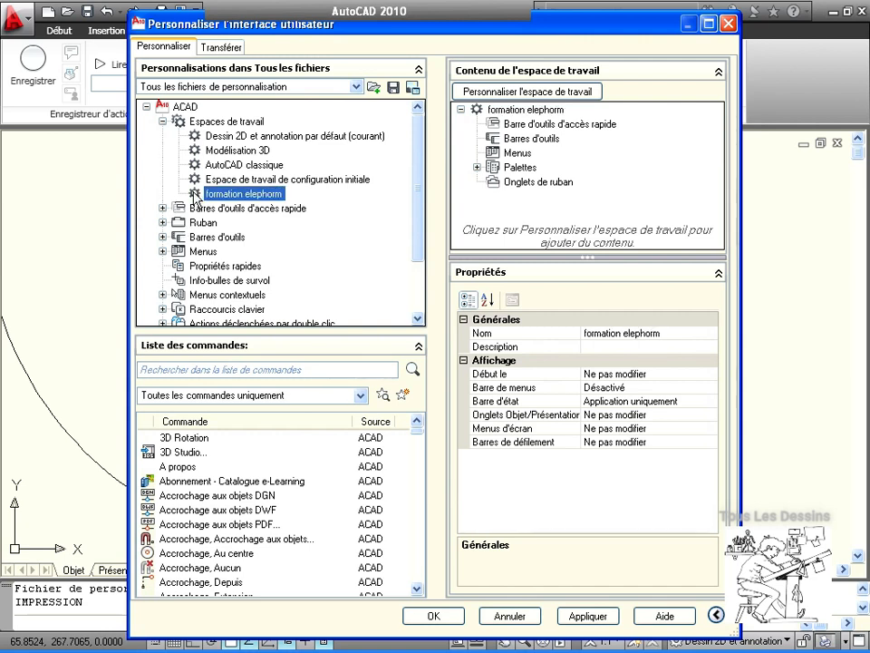
Step: Review the contents of the formation elephorm workspace, apply the customization changes and close the editor
double_click(489, 169)
double_click(483, 113)
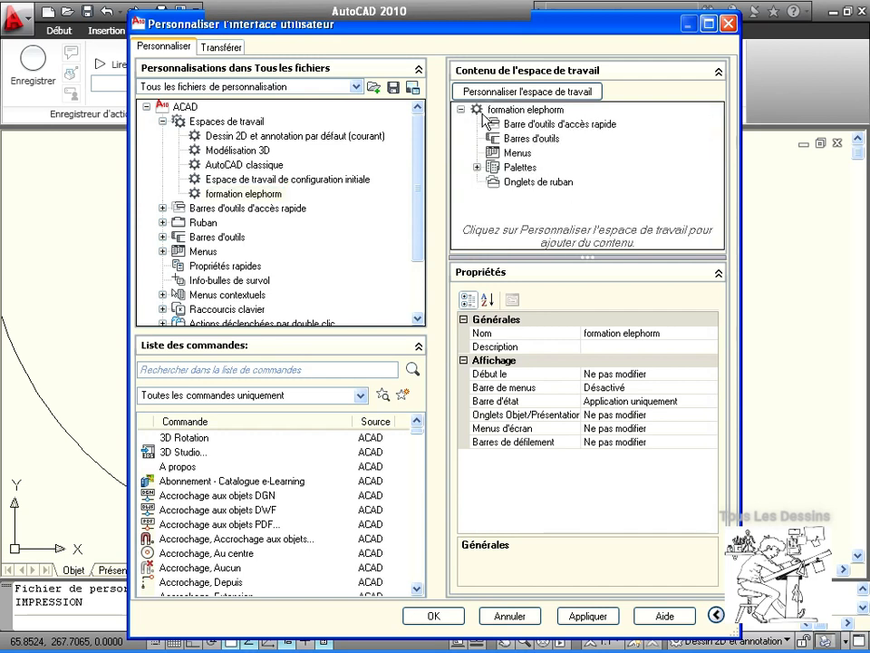
left_click(563, 125)
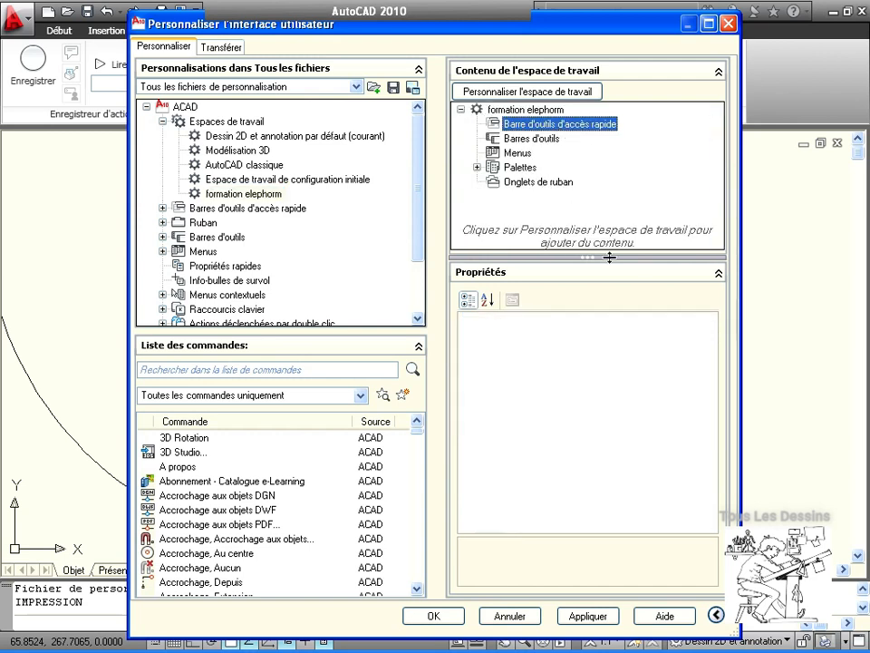
left_click(243, 194)
left_click(584, 616)
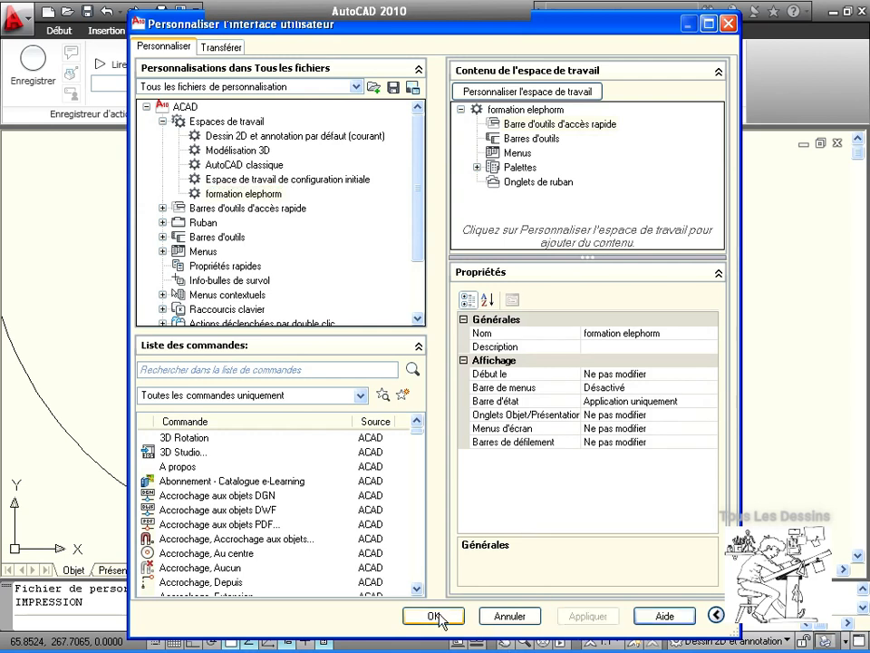
left_click(435, 616)
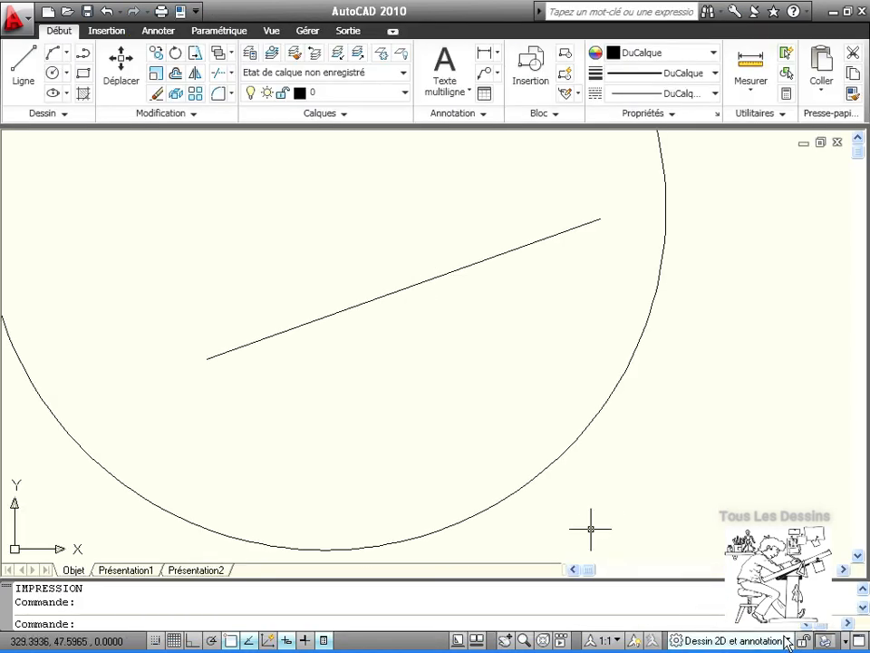
Step: Switch to the formation elephorm workspace to examine its interface, and return to Dessin 2D et annotation
left_click(788, 641)
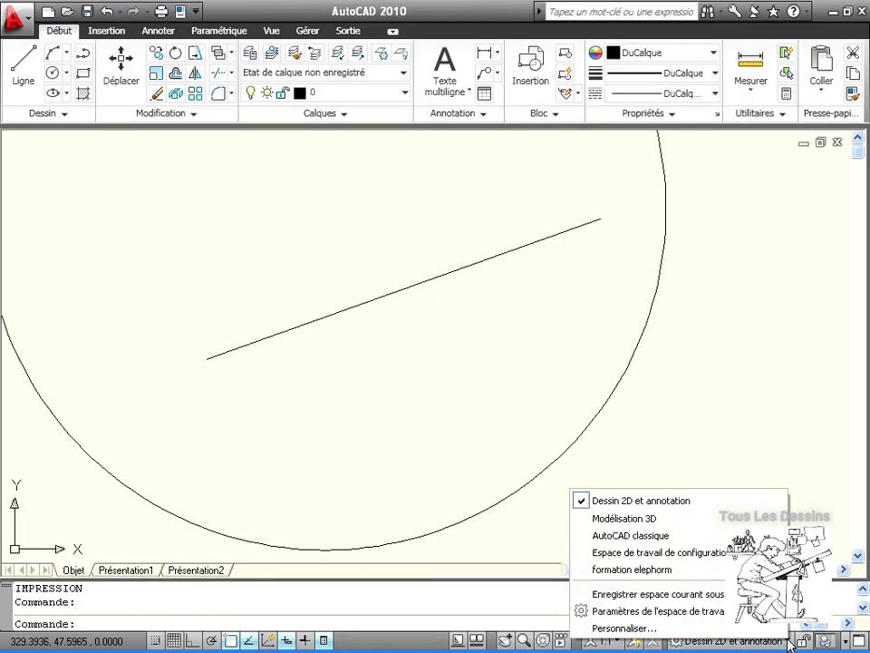
left_click(670, 569)
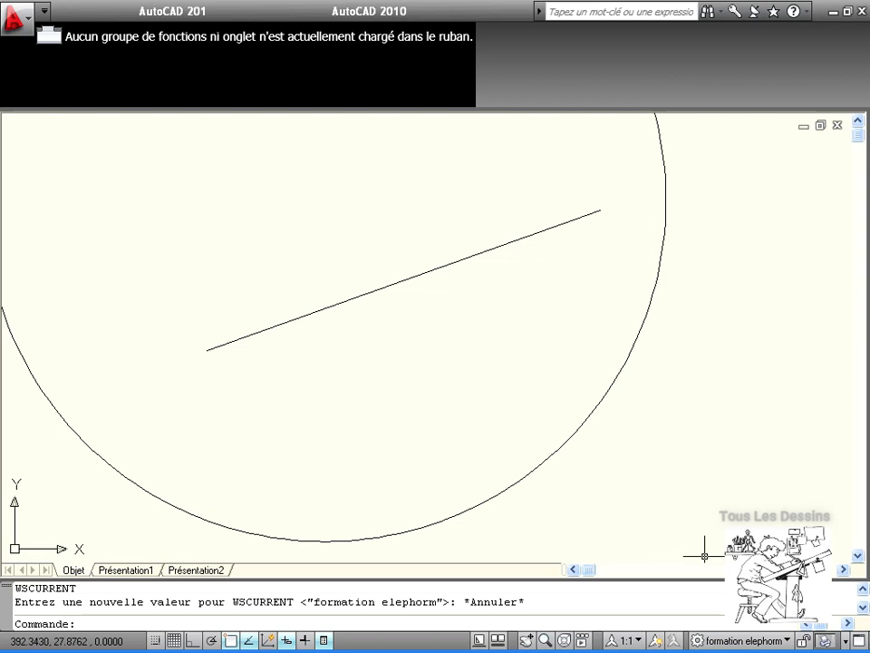
left_click(741, 640)
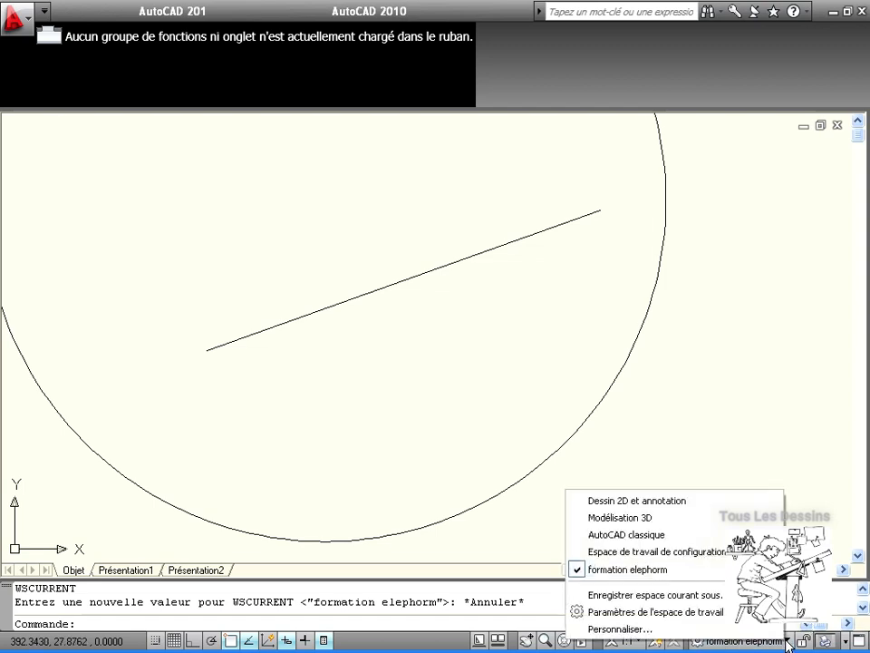
left_click(674, 502)
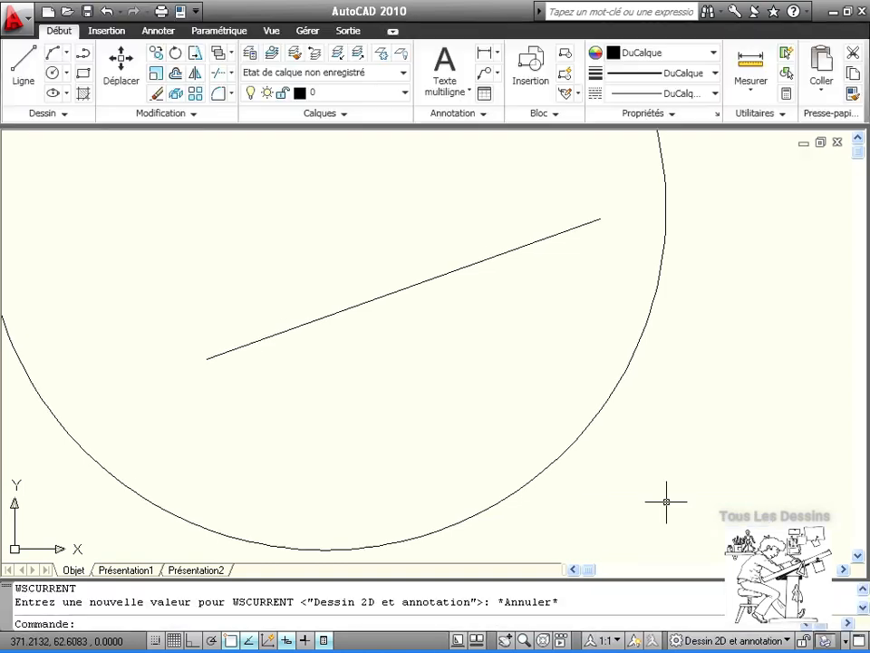
Step: Reopen the user interface customization, select the formation elephorm workspace and expand the list of available ribbon tabs
left_click(308, 31)
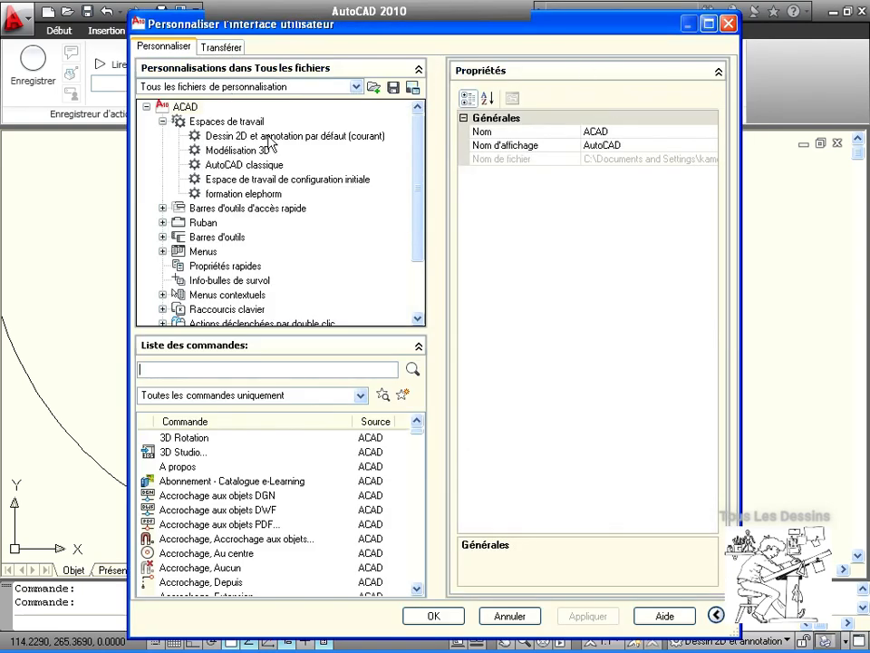
left_click(265, 195)
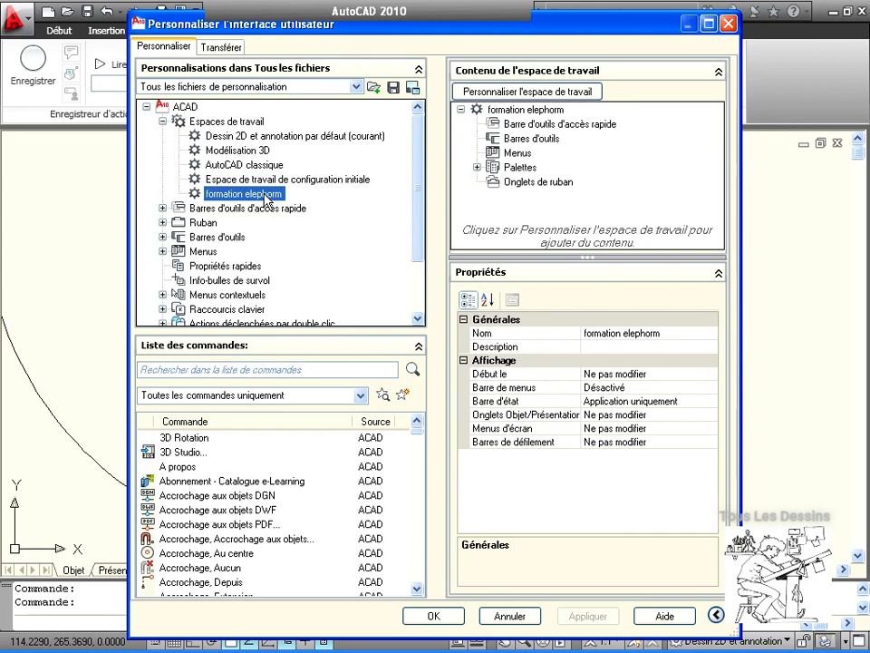
left_click(162, 223)
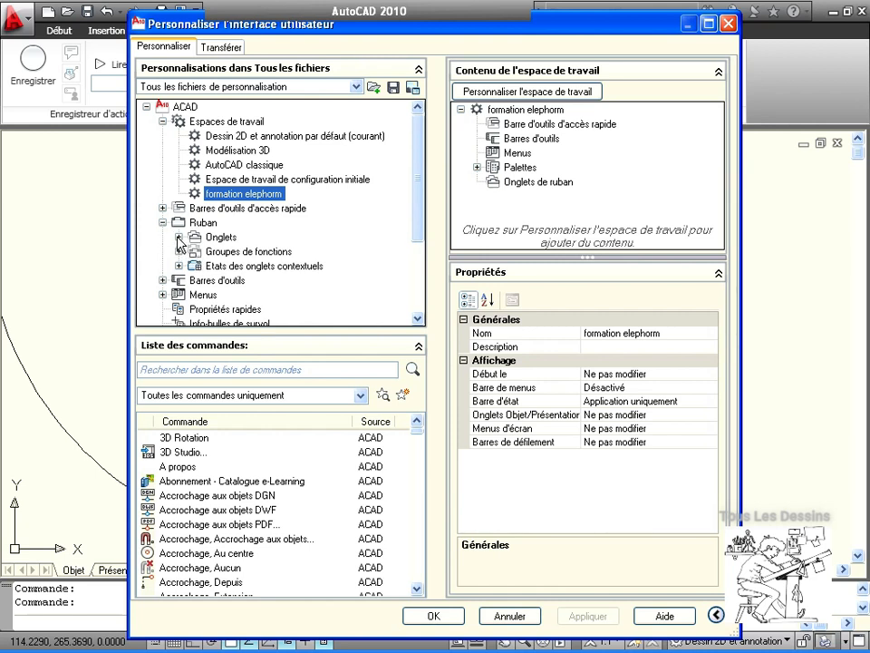
left_click(179, 238)
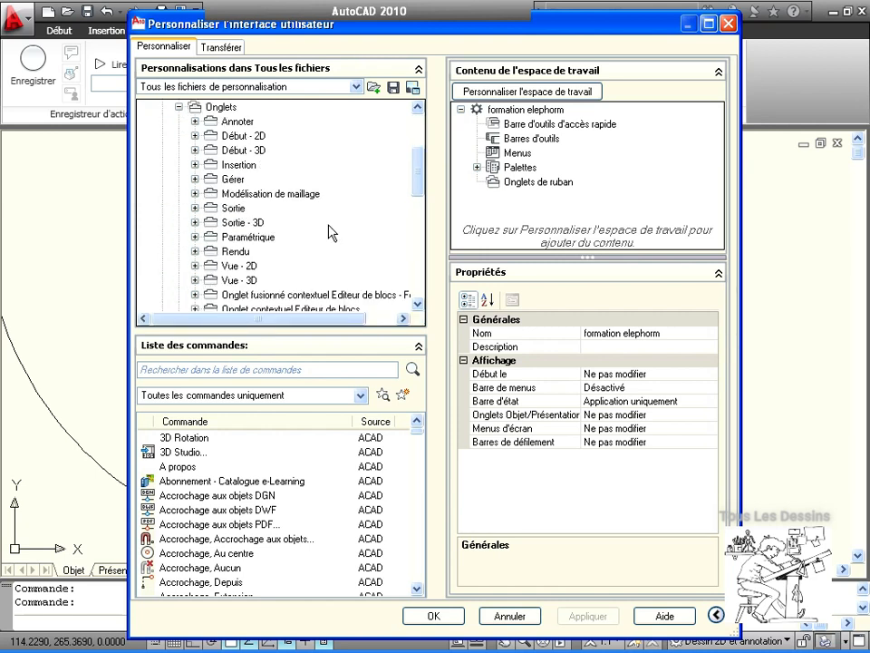
left_click_drag(413, 182, 417, 150)
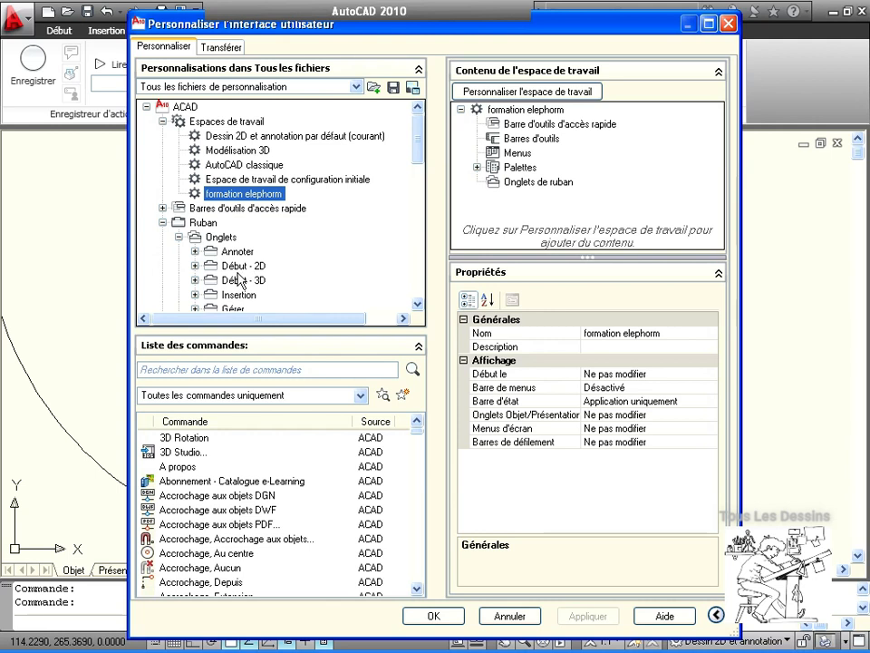
Step: Add the Début - 2D tab to the ribbon tabs of formation elephorm, apply the change and close the editor
left_click(214, 273)
left_click_drag(216, 274, 524, 188)
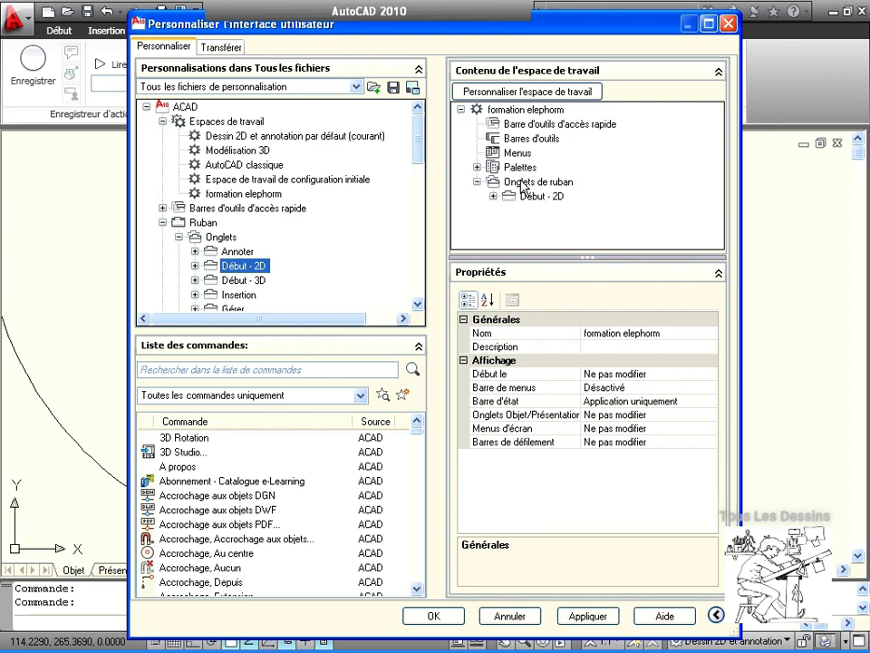
left_click(587, 613)
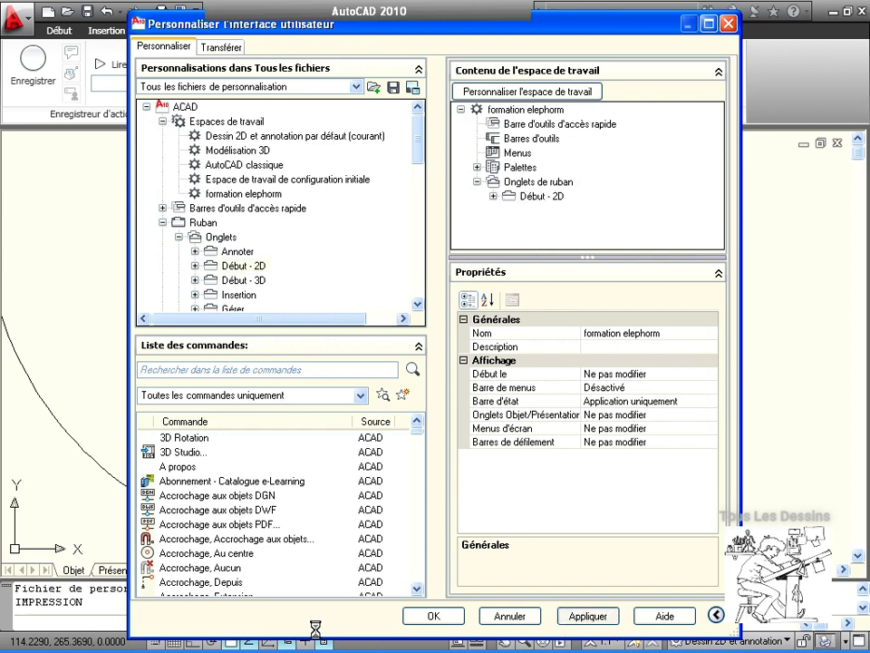
left_click(432, 617)
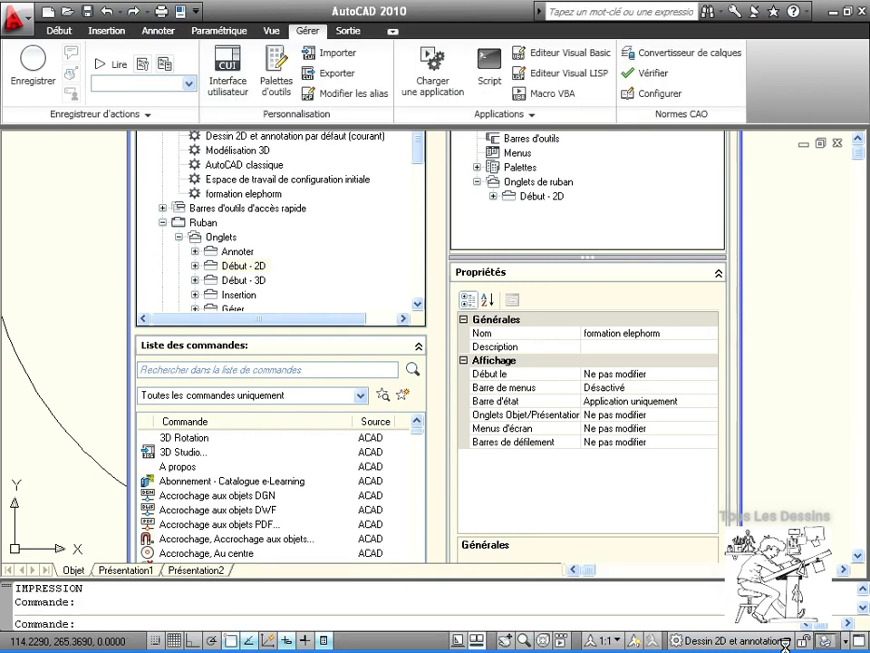
Step: Activate formation elephorm again to check its Début ribbon tab, and switch back to the Dessin 2D et annotation workspace
left_click(785, 643)
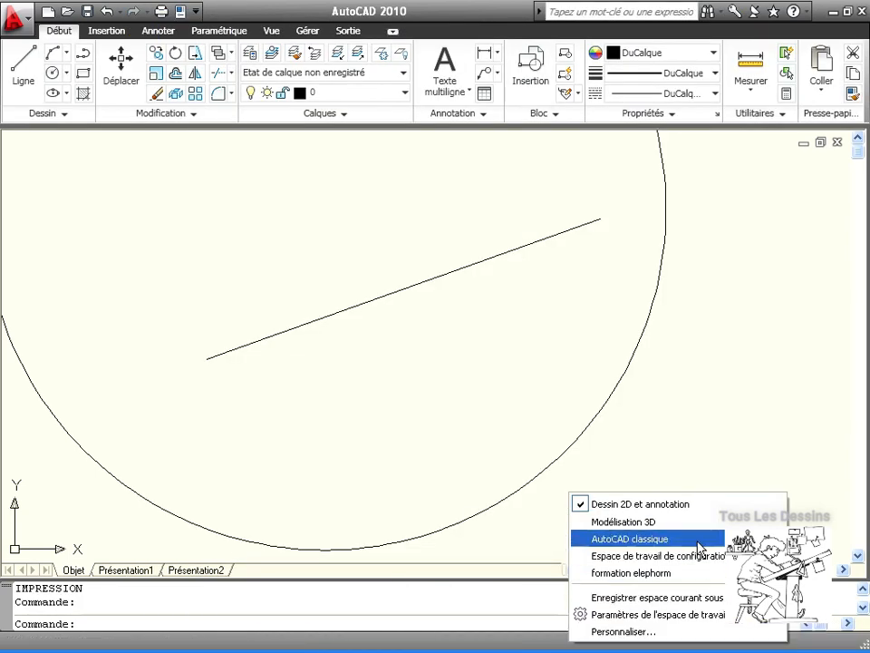
left_click(684, 574)
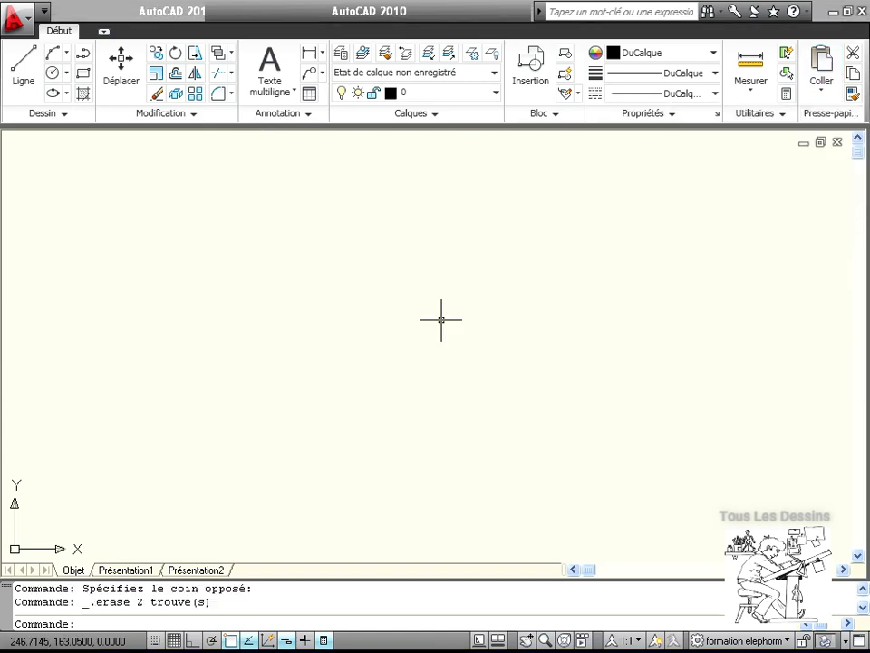
left_click(786, 640)
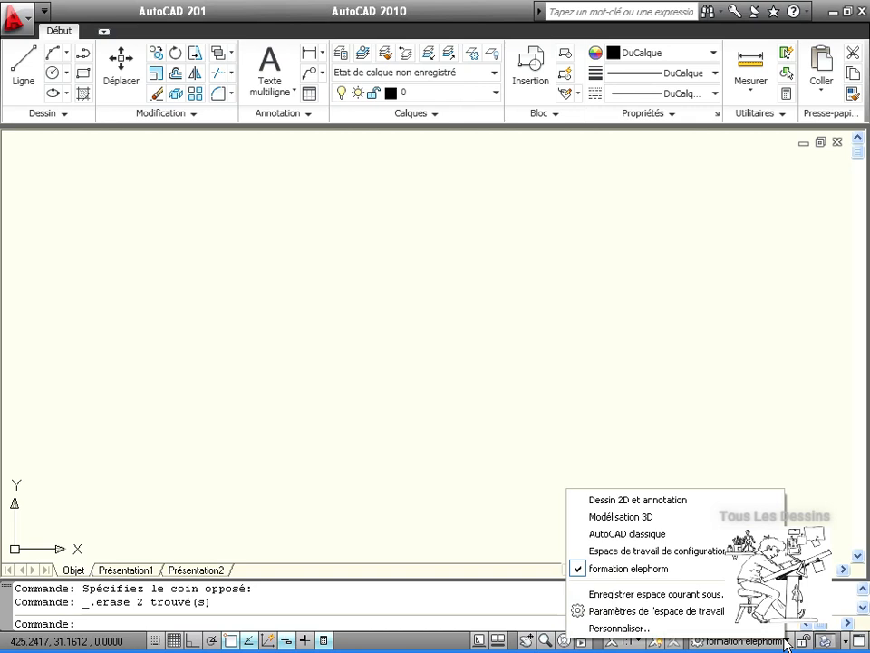
left_click(694, 504)
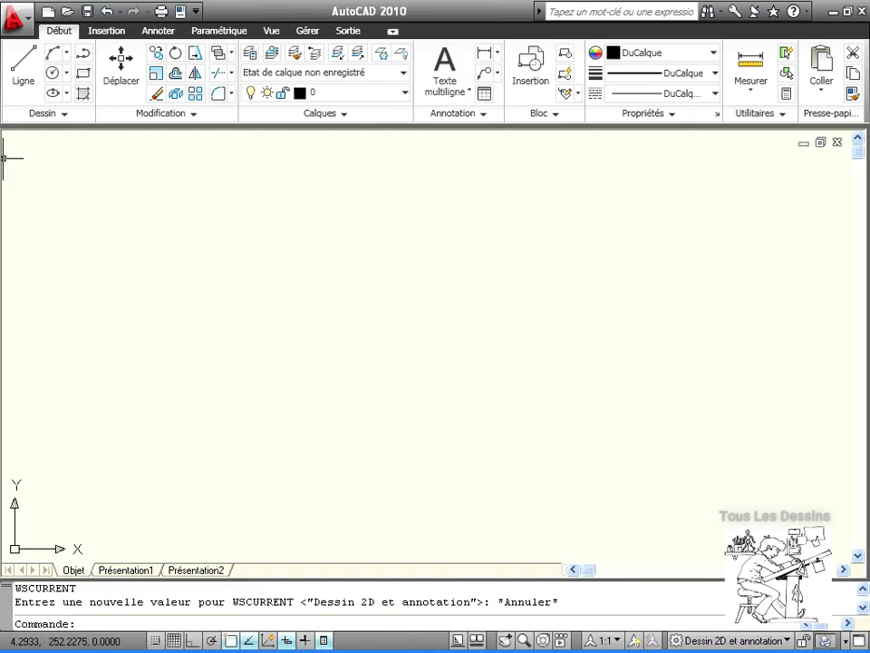
Step: Show the menu bar above the ribbon and browse its menus, including Fichier and Edition
left_click(197, 11)
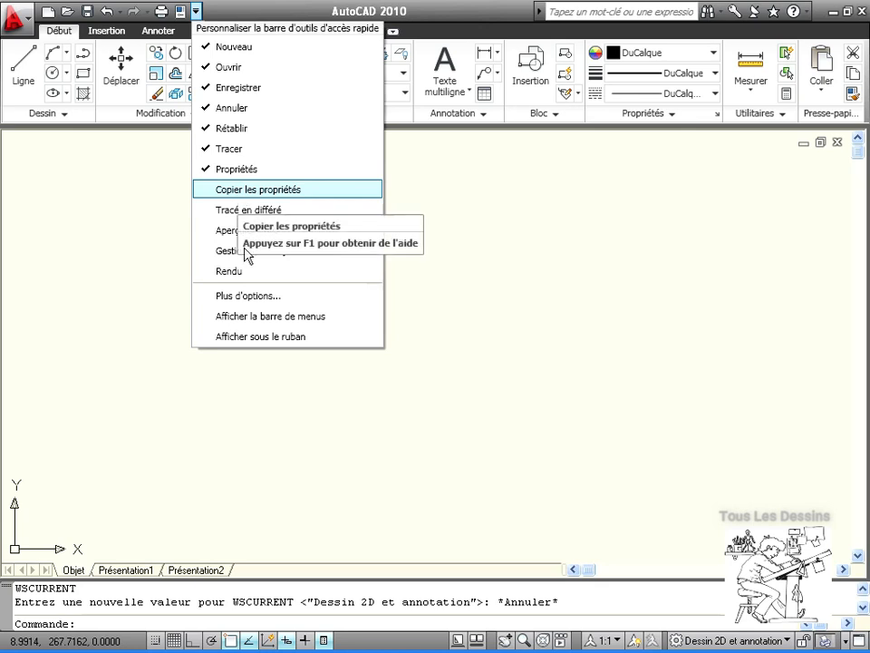
left_click(211, 319)
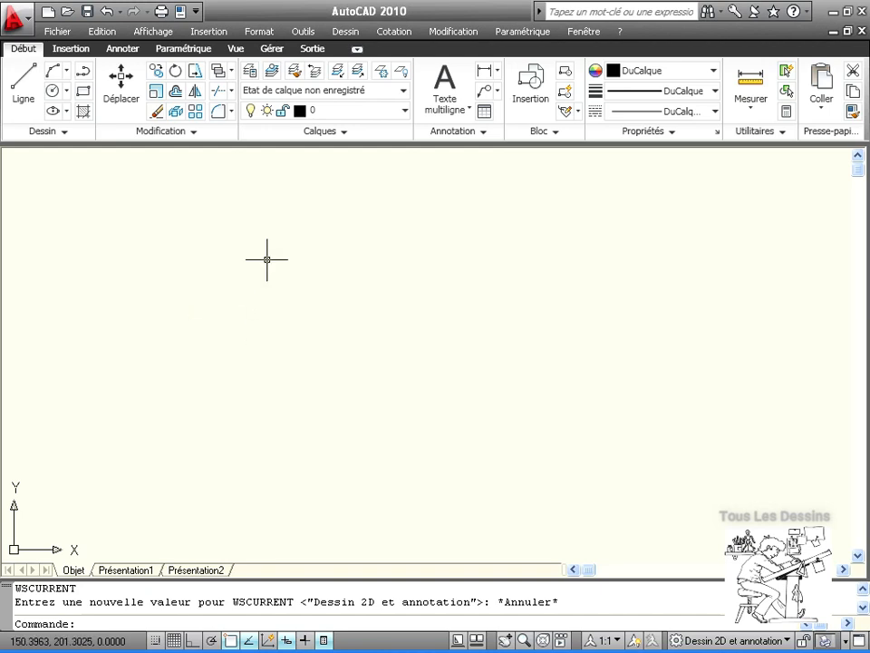
left_click(58, 31)
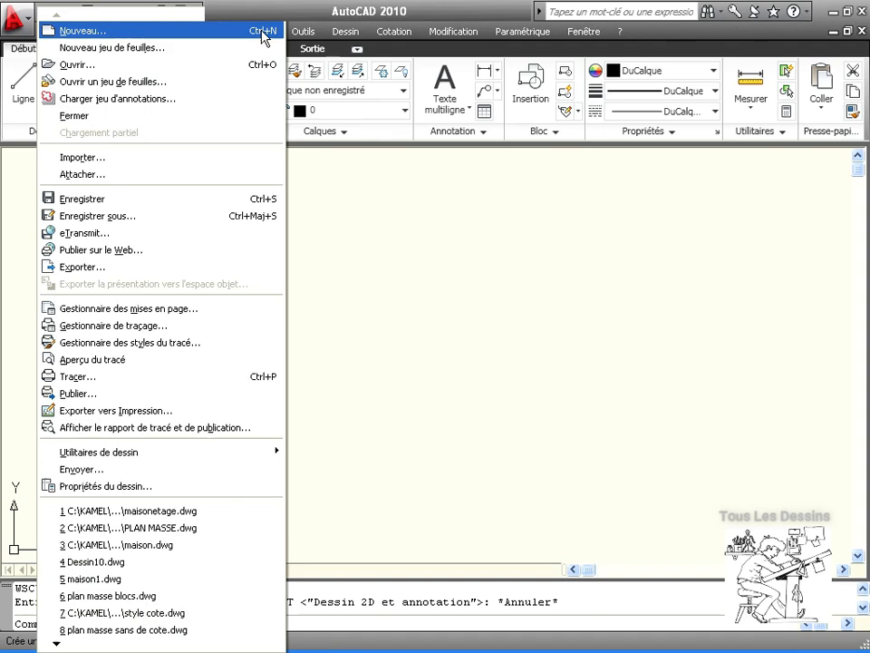
mouse_move(402, 37)
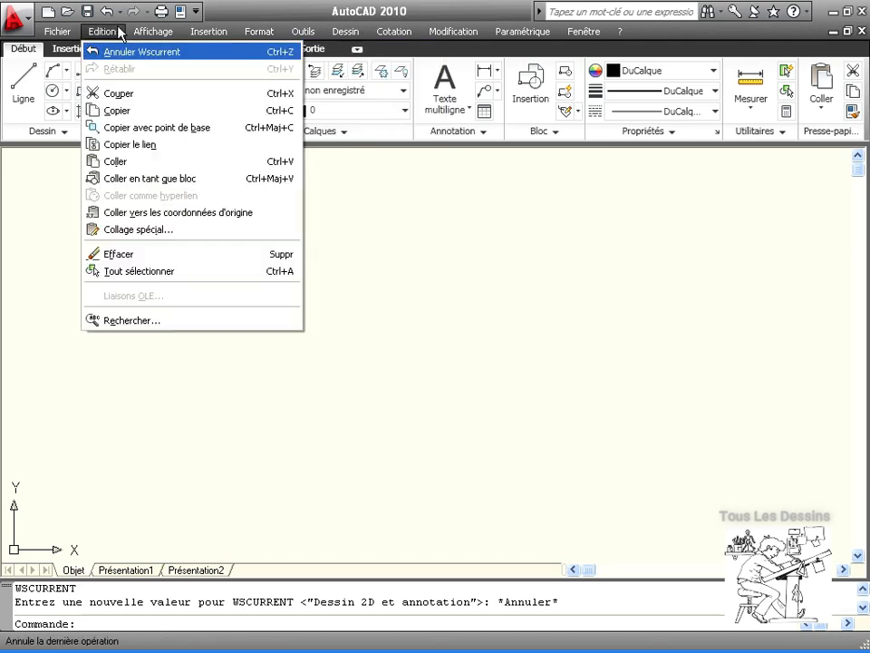
Step: Hide the menu bar again through the quick access toolbar's customization options
left_click(197, 15)
left_click(197, 16)
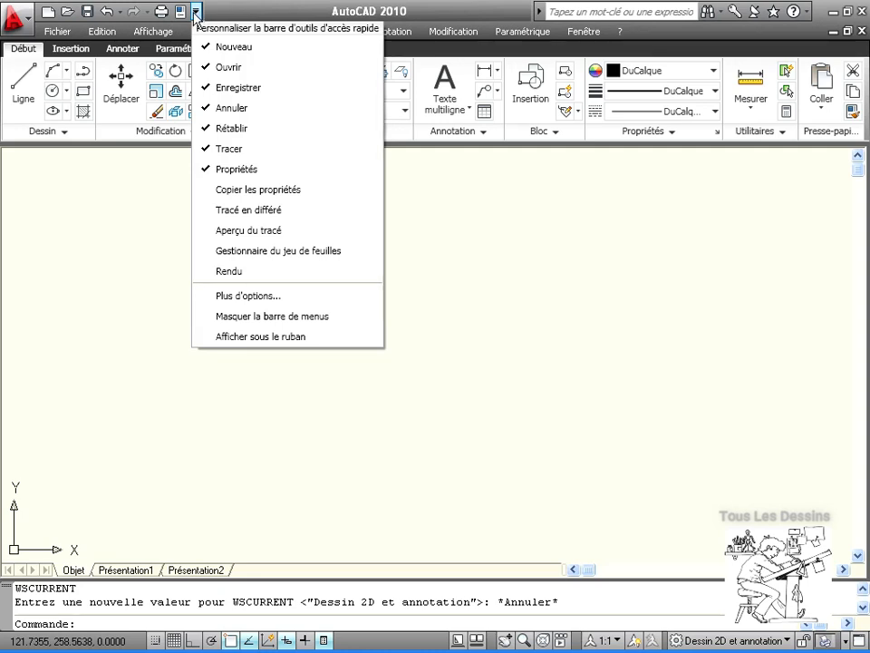
left_click(204, 317)
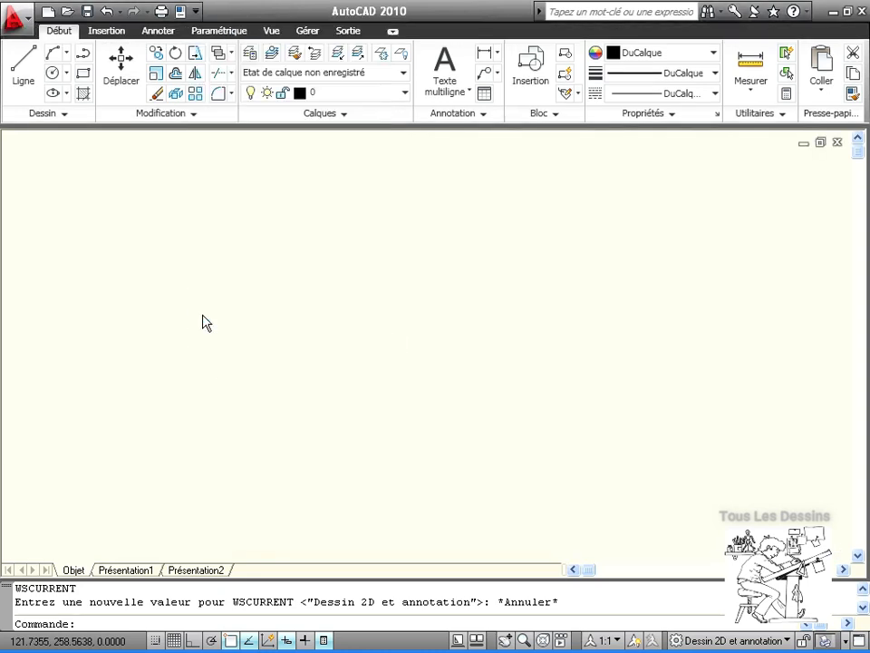
Step: Open the additional customization options for the quick access toolbar and search the command list for zoom
left_click(197, 12)
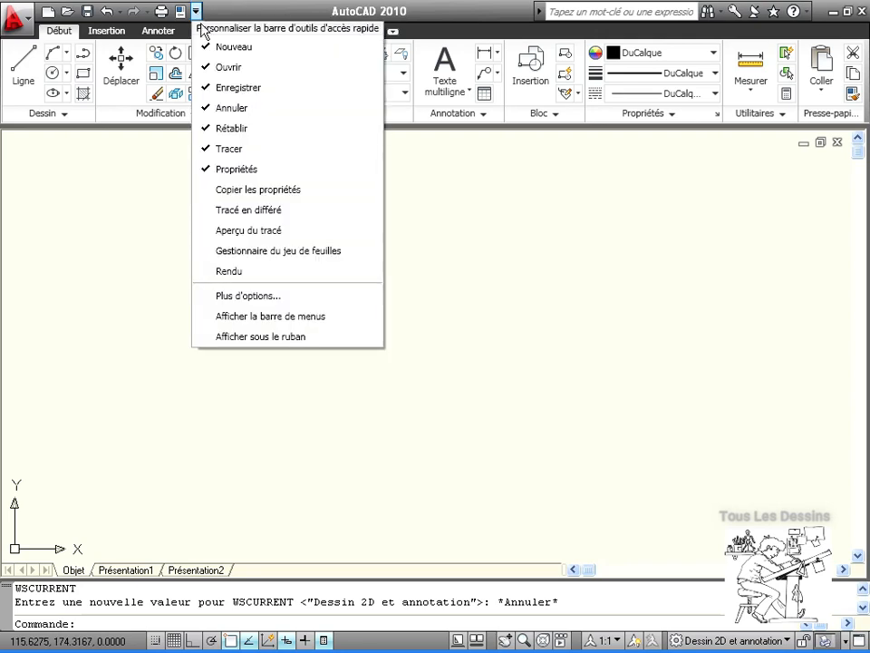
left_click(293, 295)
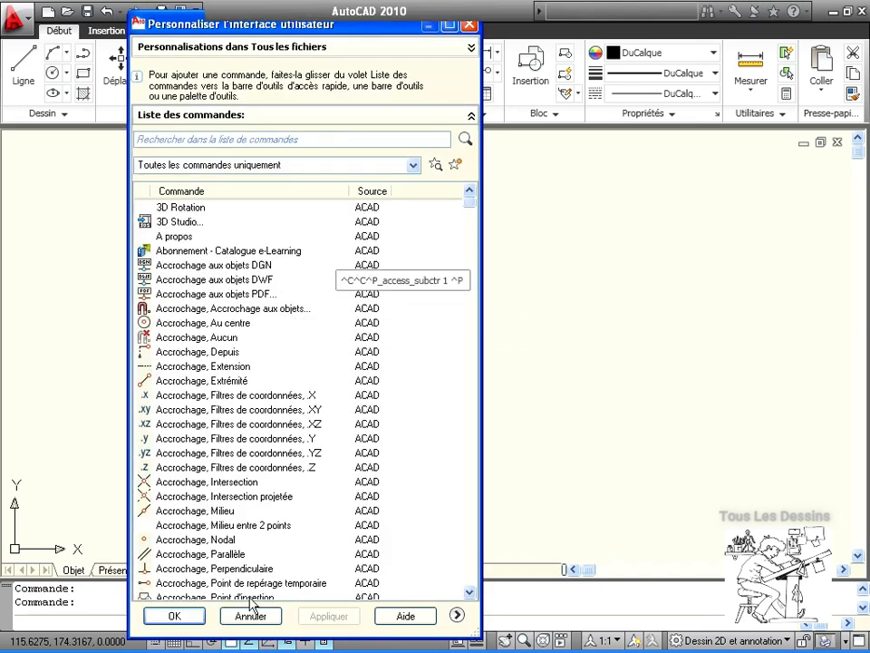
left_click_drag(470, 201, 473, 307)
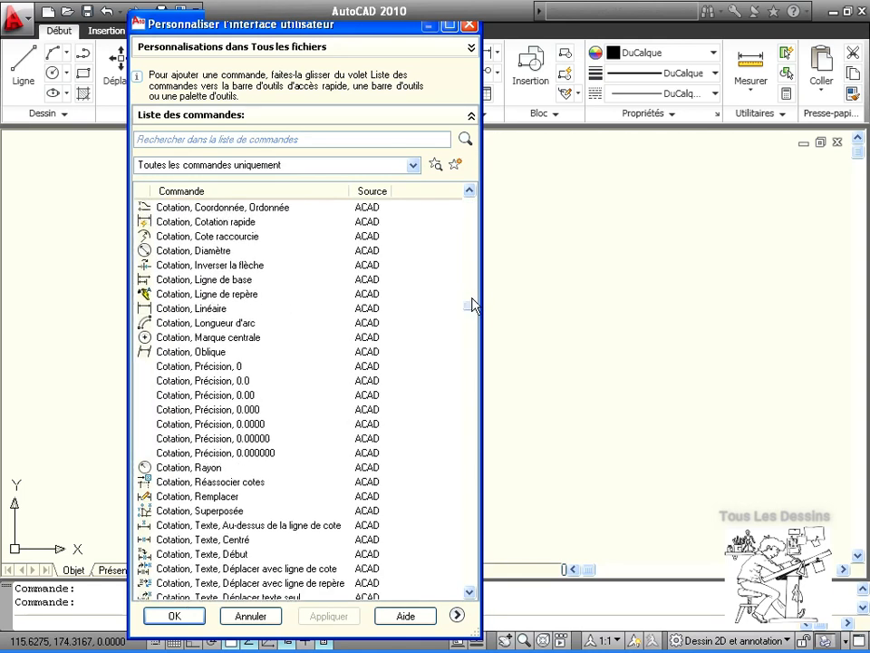
left_click(285, 137)
type("aoo")
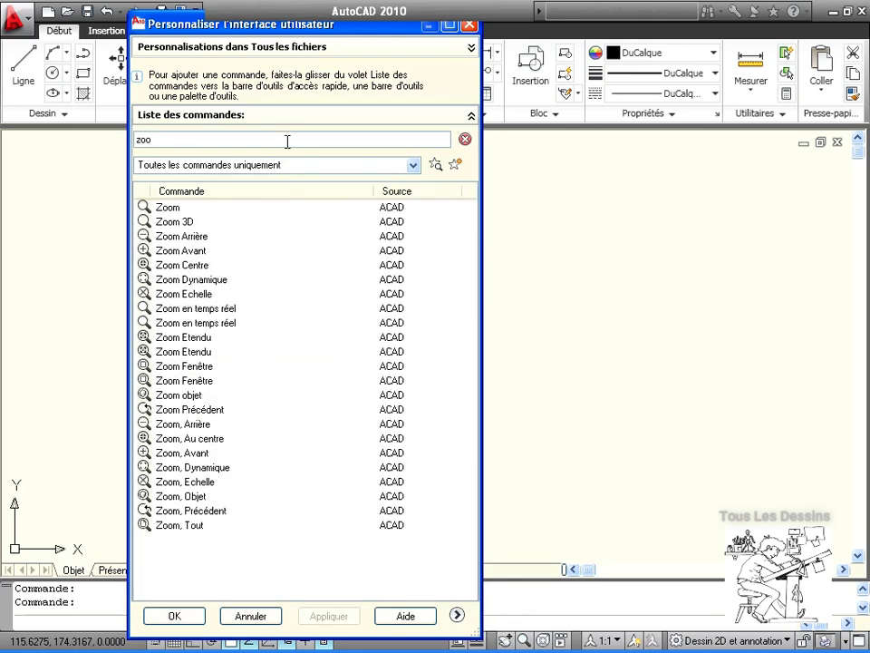
Step: Add the Zoom Etendu command to the quick access toolbar between Tracer and Propriétés, apply the change and close the editor
left_click(153, 338)
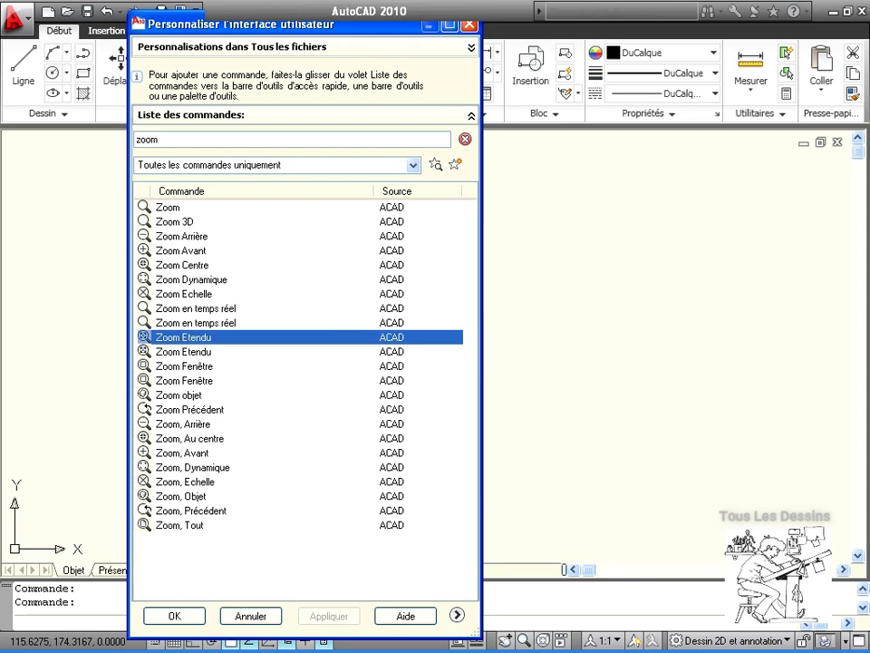
left_click_drag(358, 32, 689, 34)
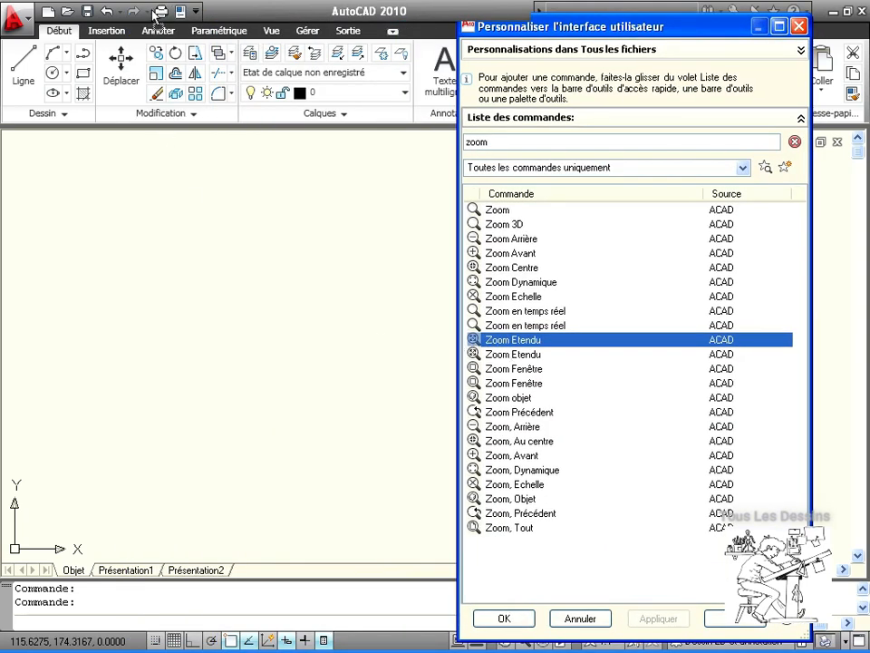
left_click_drag(154, 13, 177, 13)
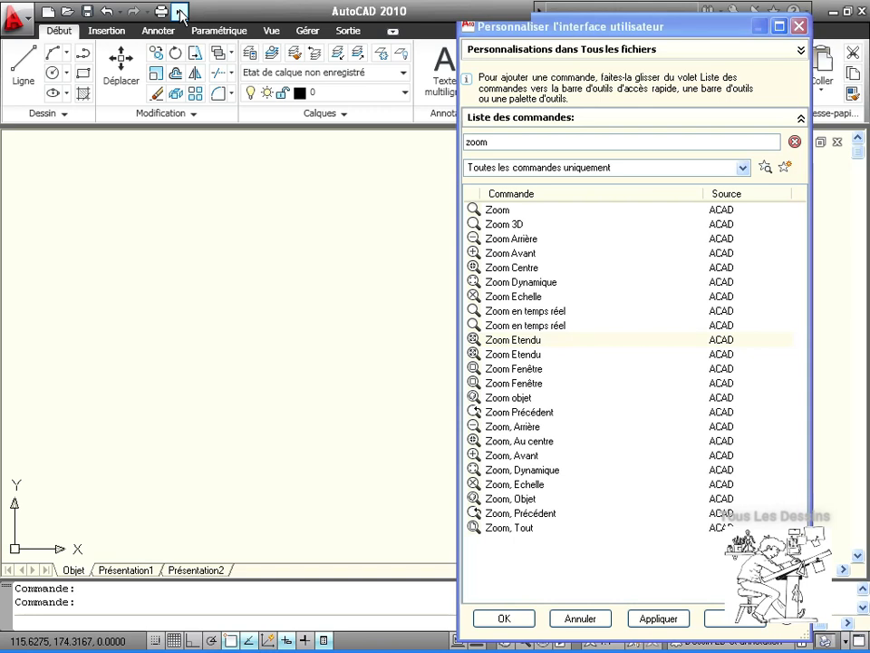
left_click(658, 618)
left_click(503, 618)
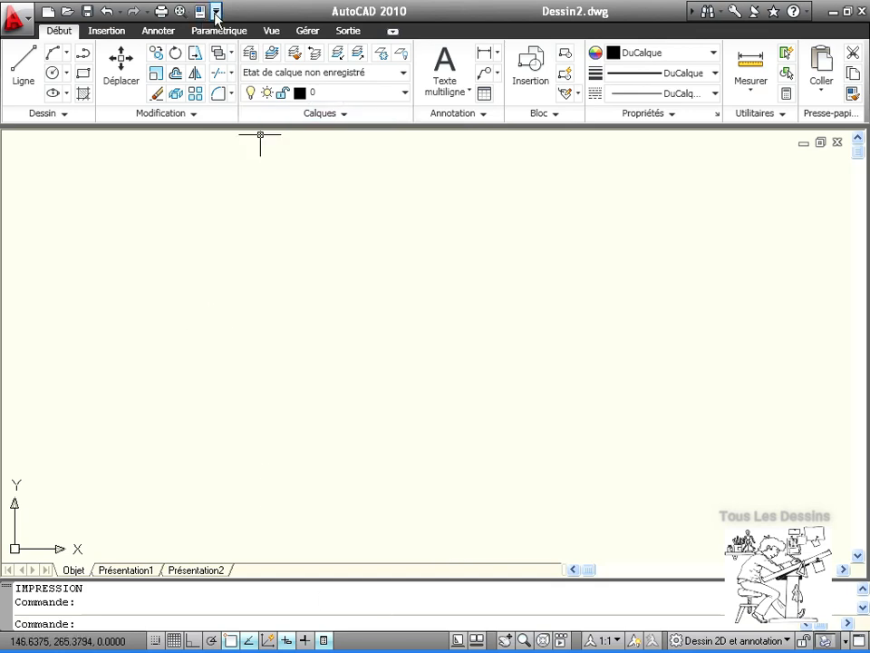
Step: Remove Propriétés from the quick access toolbar and try out its Zoom Etendu command
left_click(216, 11)
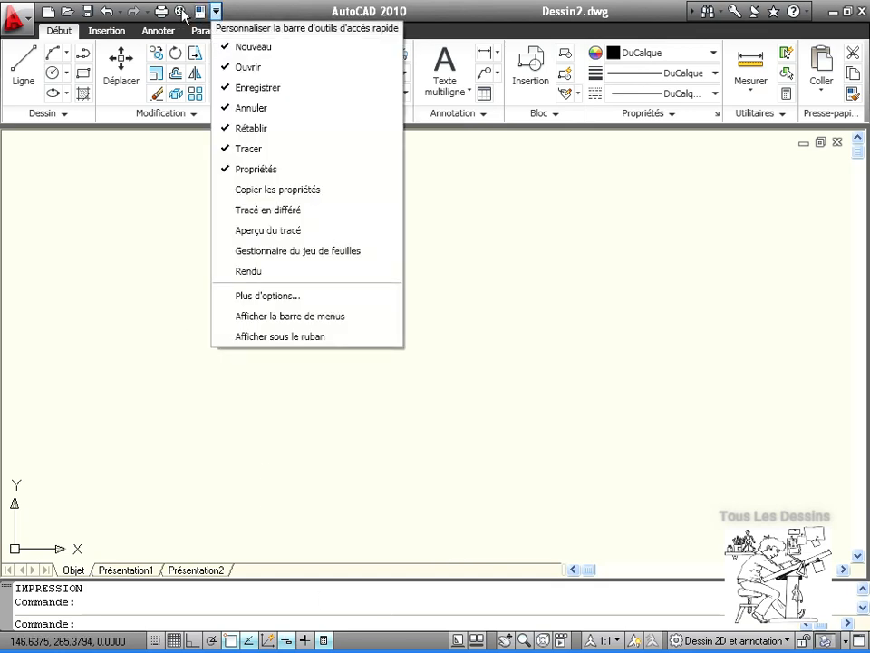
left_click(227, 170)
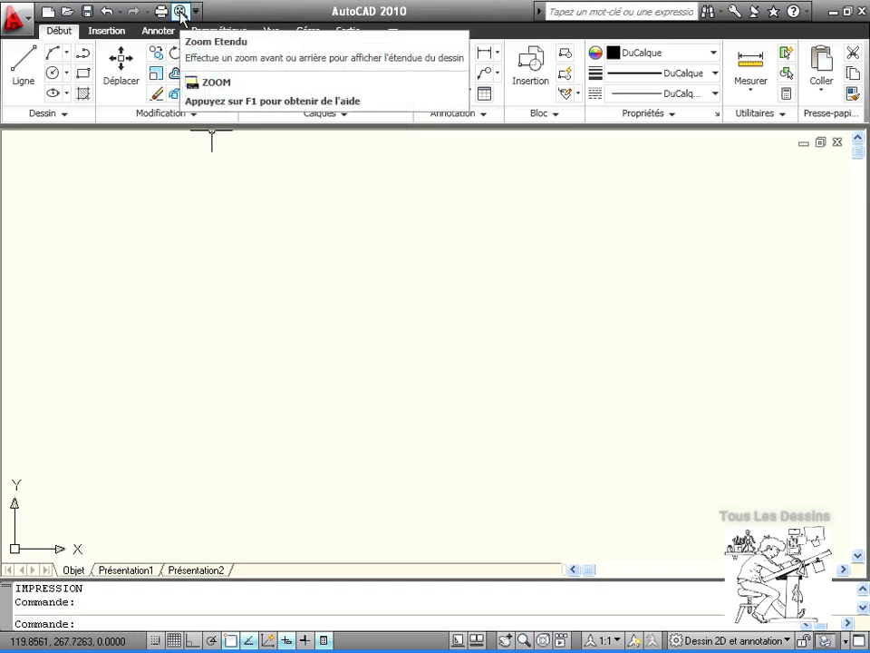
left_click(181, 11)
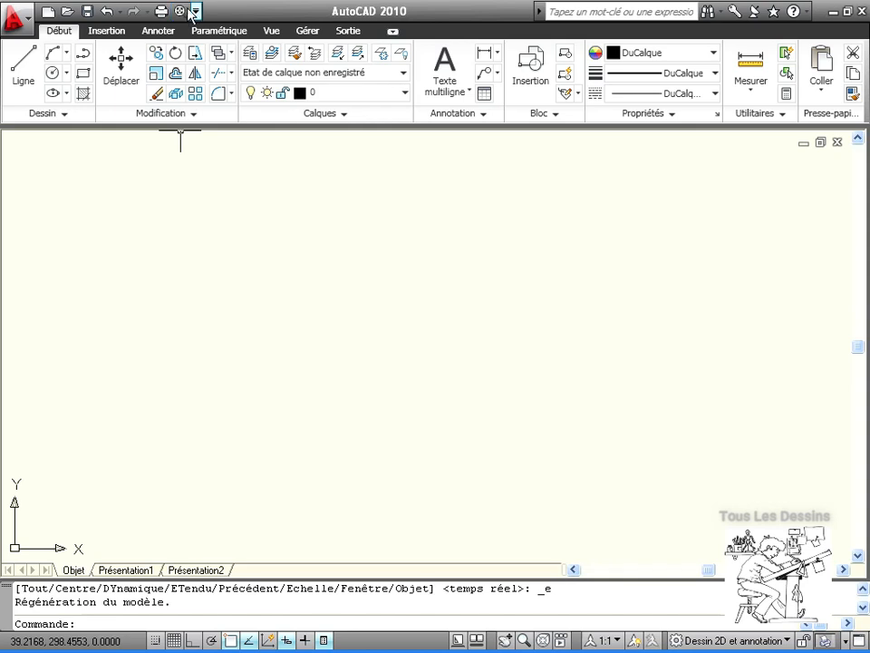
Step: Remove Zoom Etendu from the quick access toolbar, and look at the separator option offered for Tracer without applying it
right_click(180, 11)
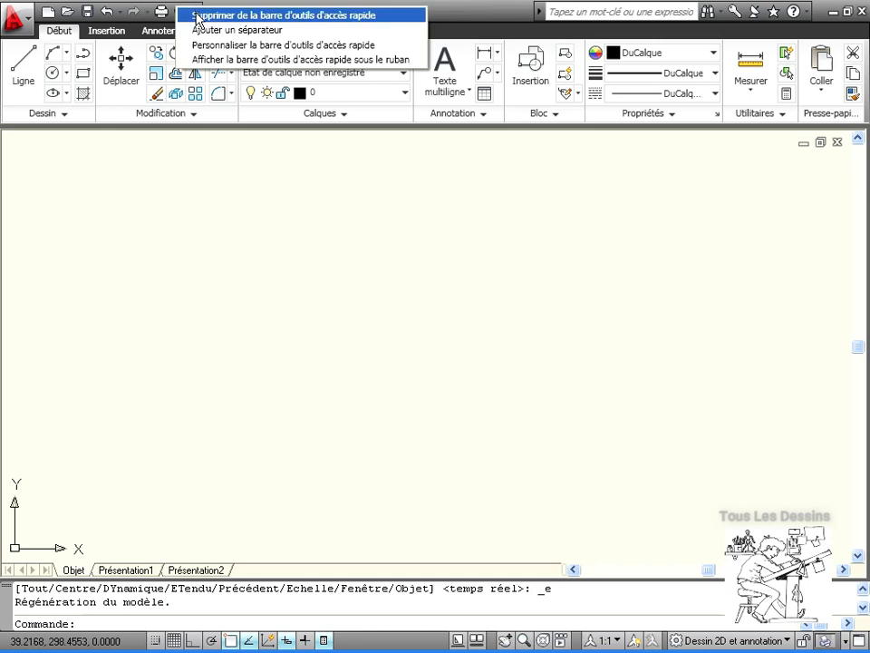
left_click(194, 16)
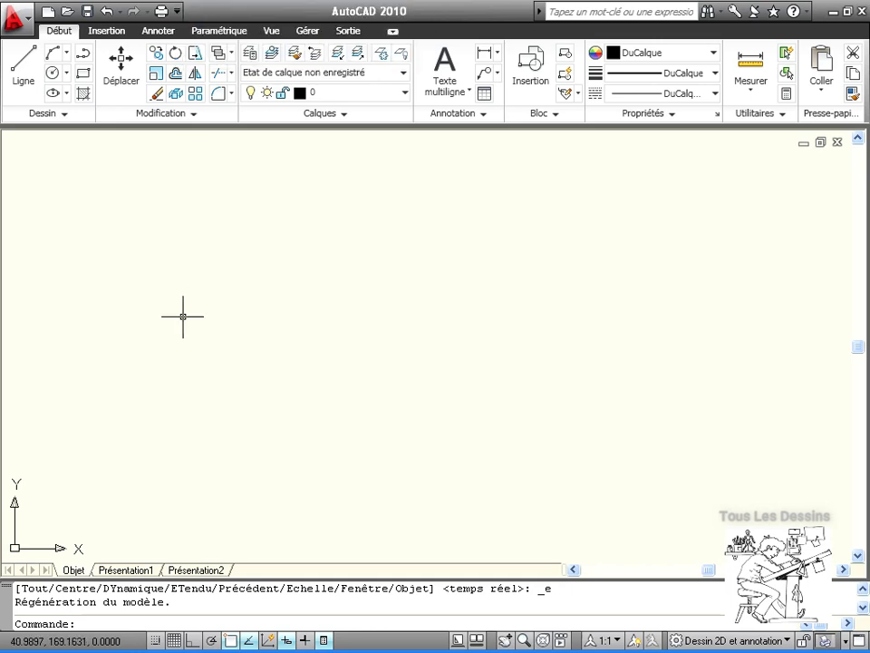
right_click(162, 17)
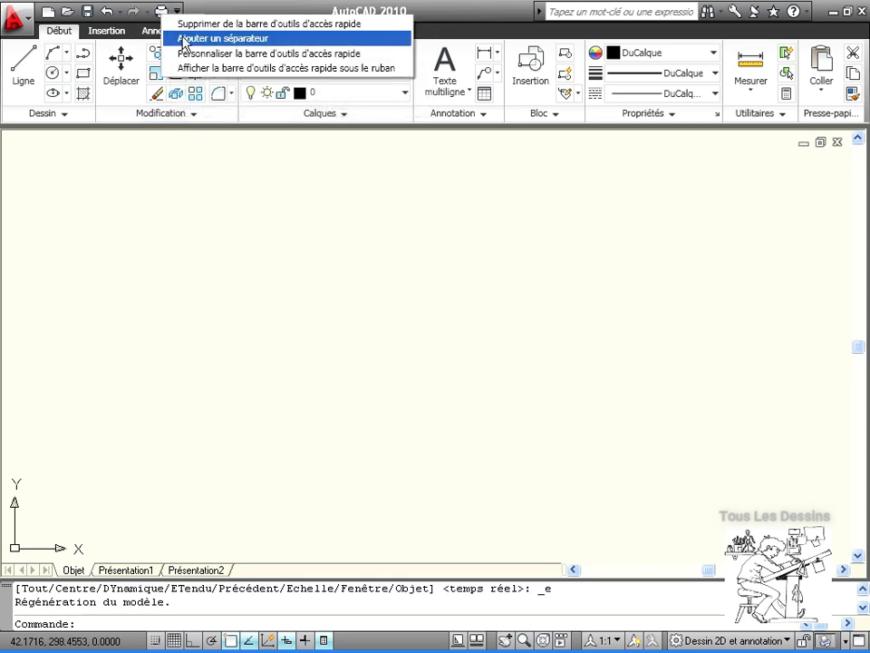
left_click(133, 3)
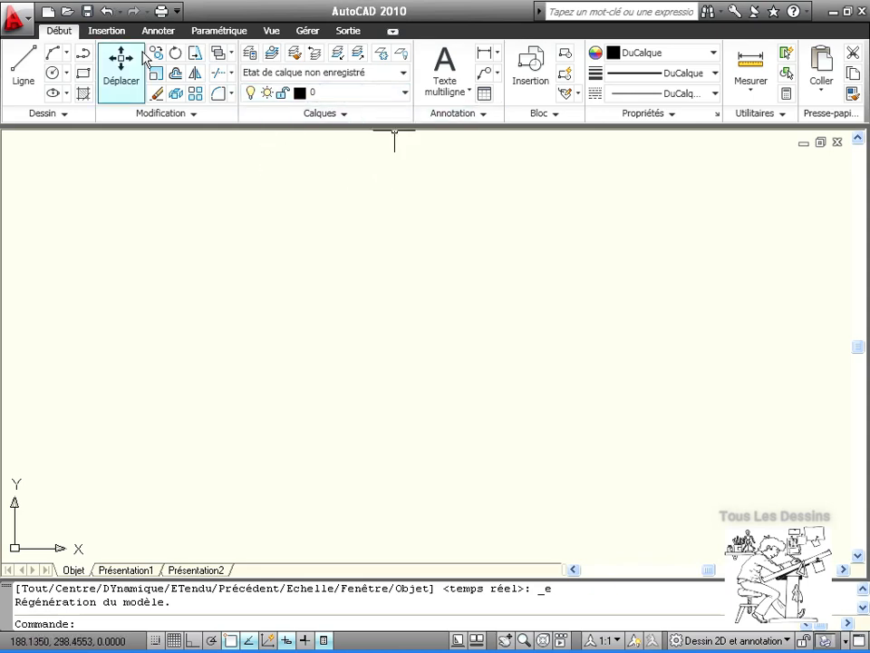
Step: Create a new quick access toolbar named formation in the user interface editor and expand it to show its commands
left_click(308, 32)
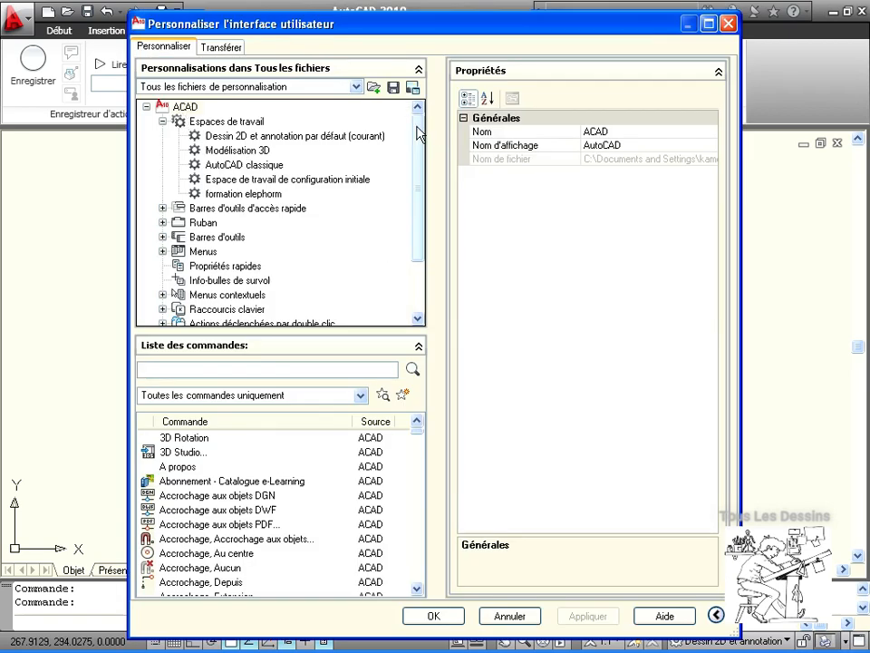
left_click(162, 209)
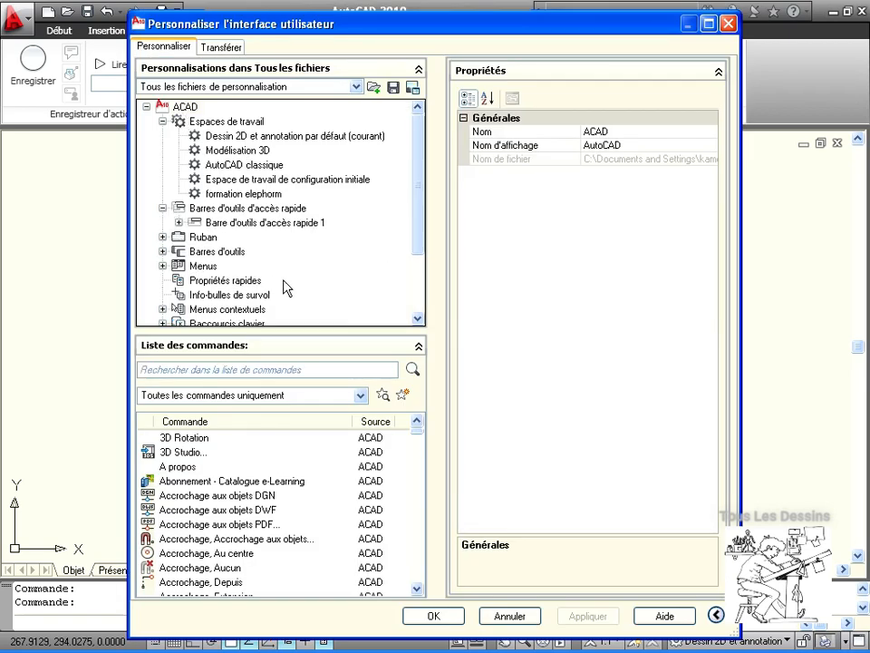
left_click(270, 210)
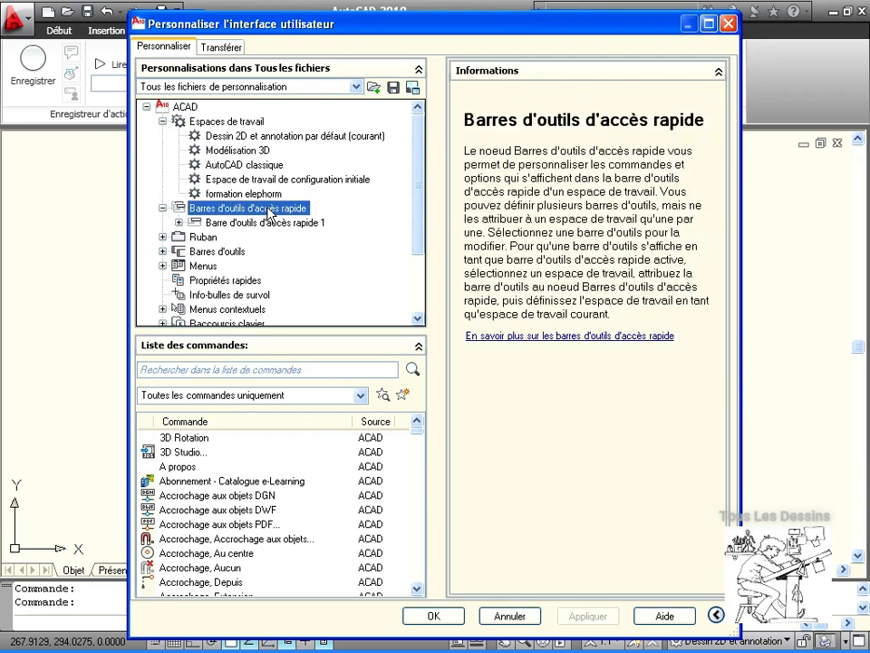
right_click(269, 212)
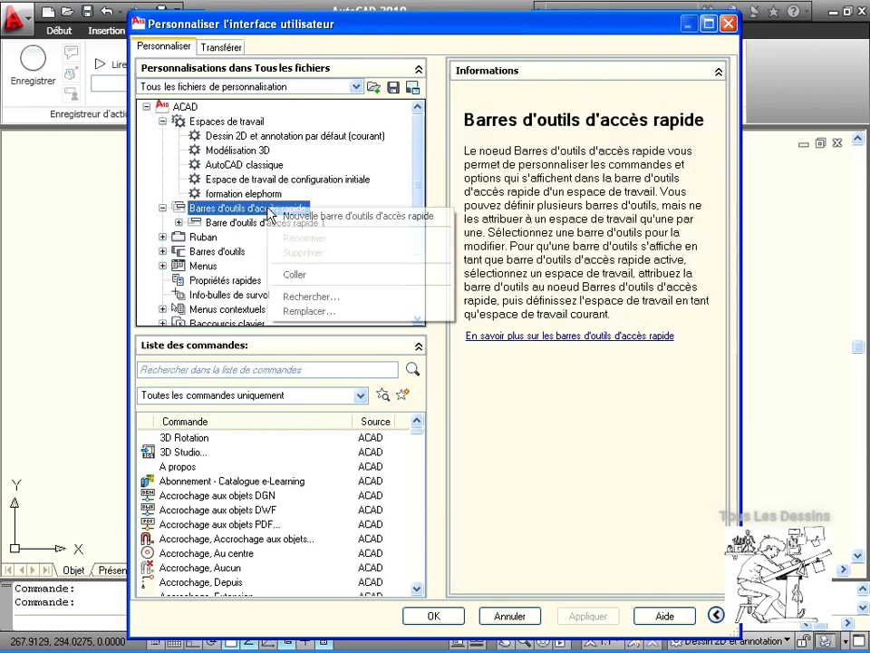
left_click(379, 216)
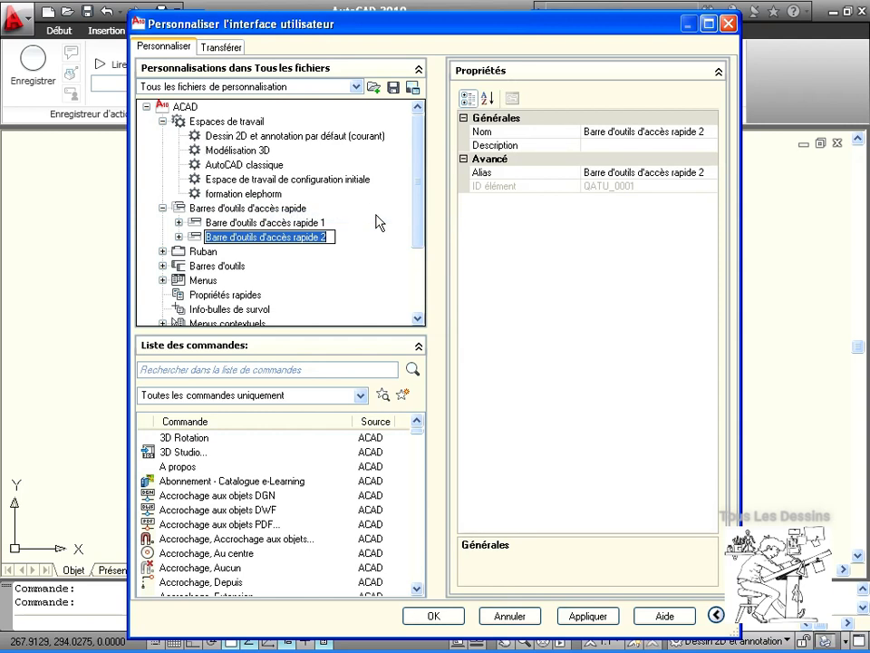
type("te")
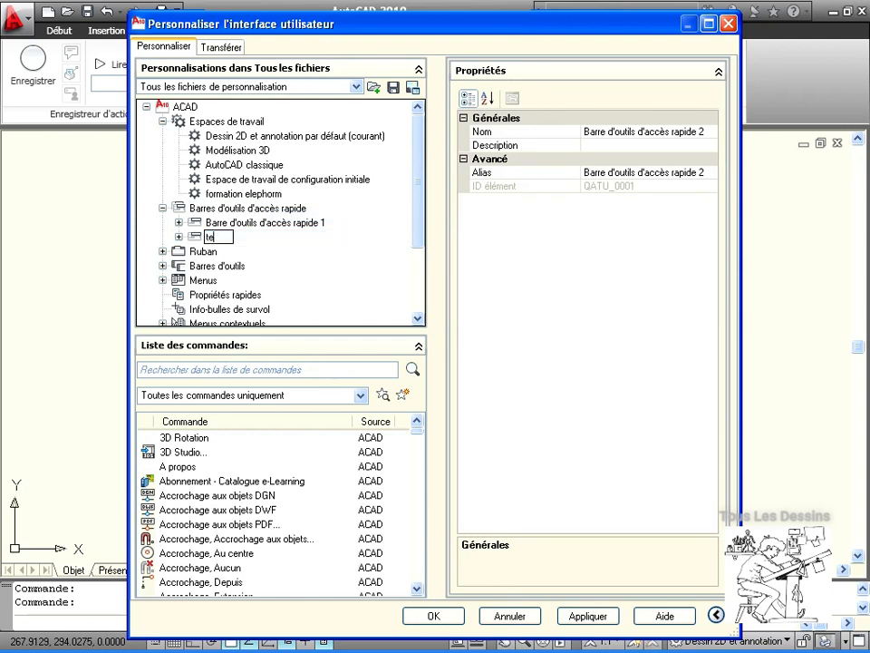
key("BackSpace")
key("BackSpace")
type("format")
left_click(179, 236)
left_click(179, 236)
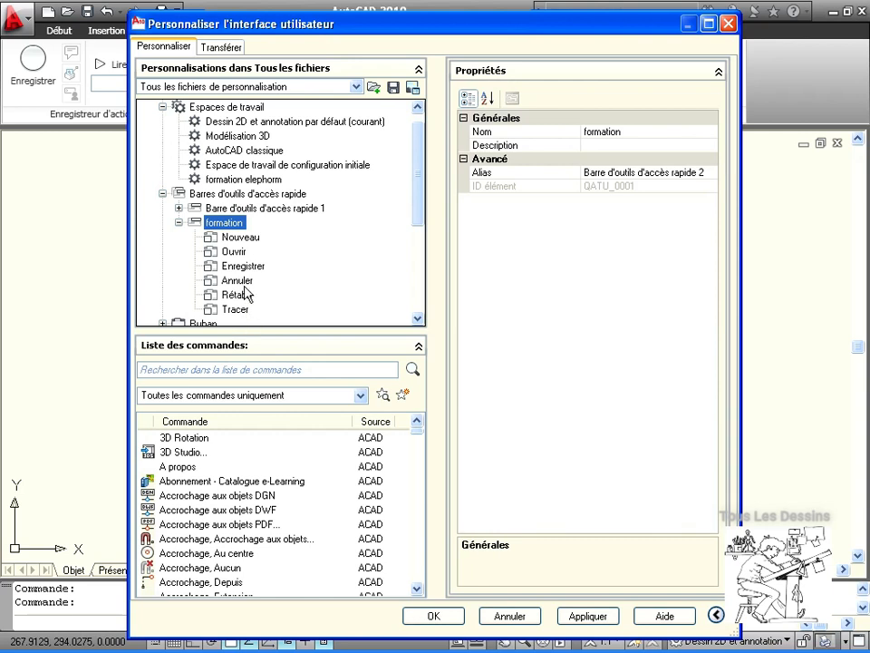
Step: Assign the formation quick access toolbar to the Dessin 2D et annotation workspace, apply the change and check the toolbar's customization options
mouse_move(418, 174)
left_mouse_down()
mouse_move(414, 194)
mouse_move(419, 169)
left_mouse_up()
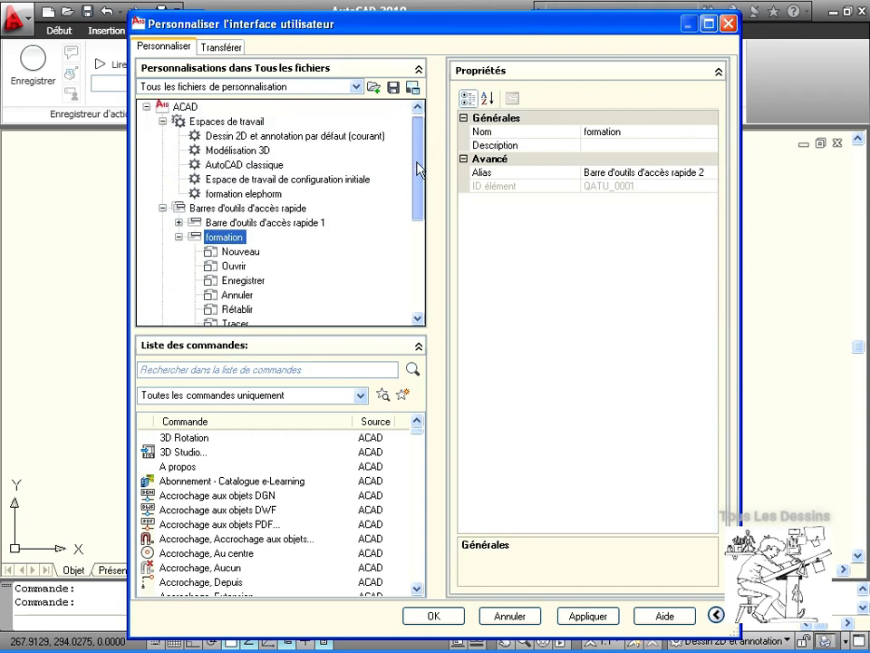
left_click(217, 121)
left_click(232, 137)
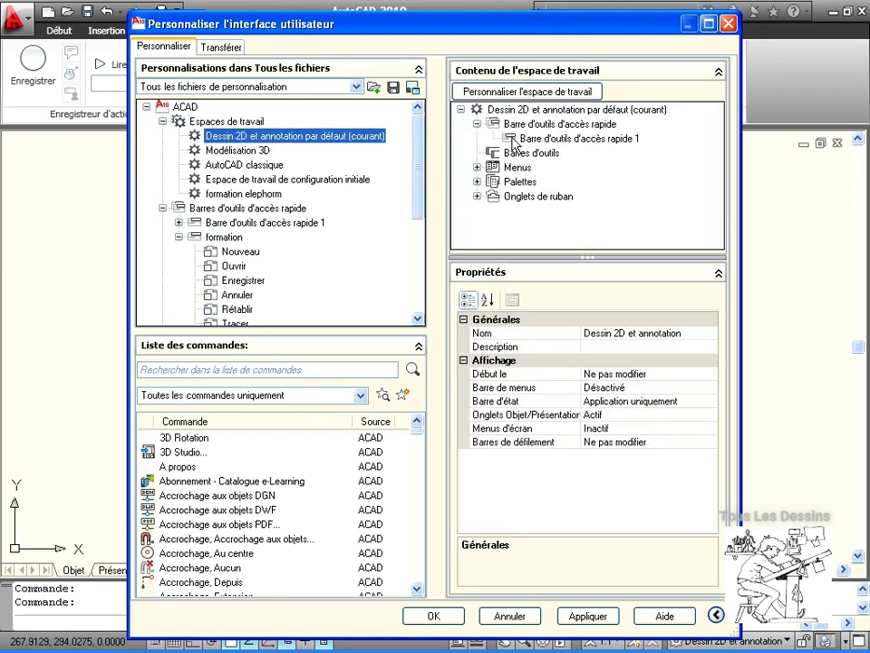
left_click(192, 235)
mouse_move(194, 240)
left_mouse_down()
mouse_move(394, 239)
mouse_move(493, 152)
mouse_move(545, 132)
left_mouse_up()
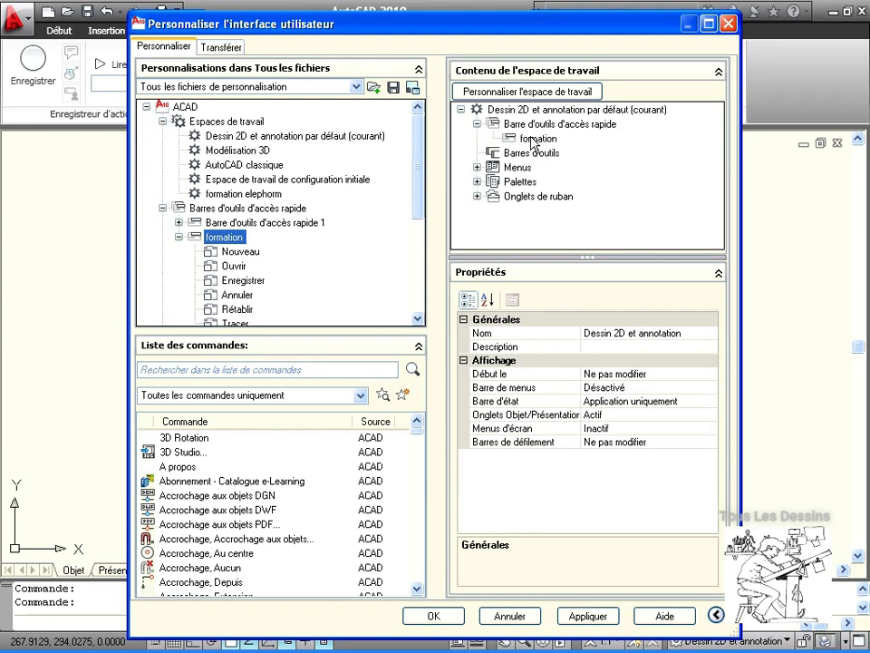
left_click(593, 617)
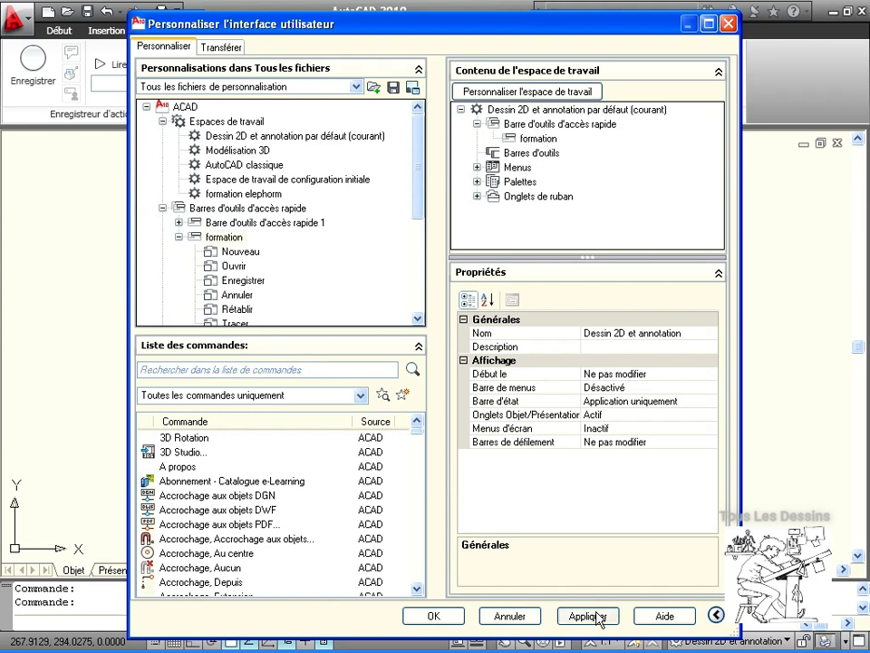
left_click(437, 618)
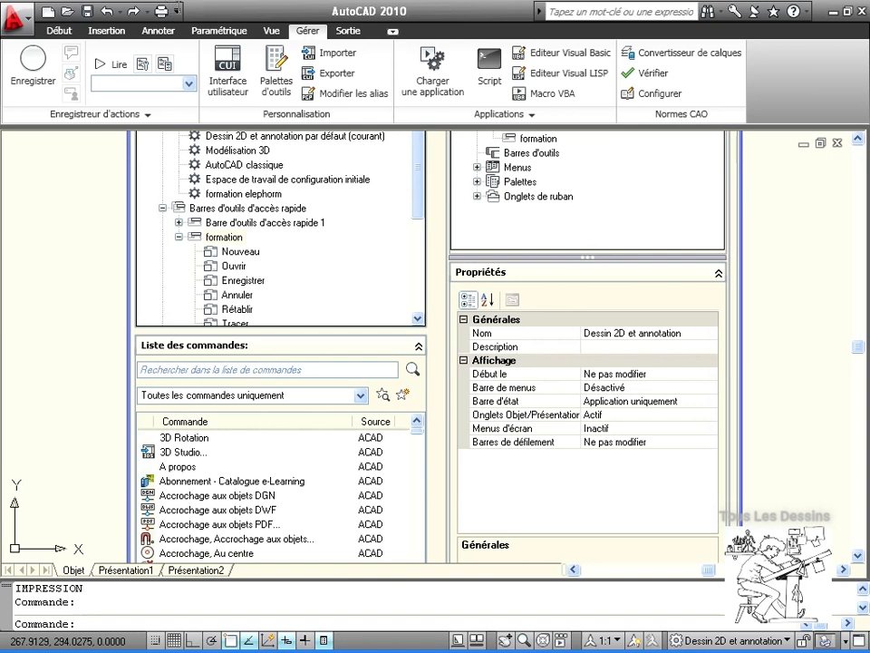
left_click(178, 11)
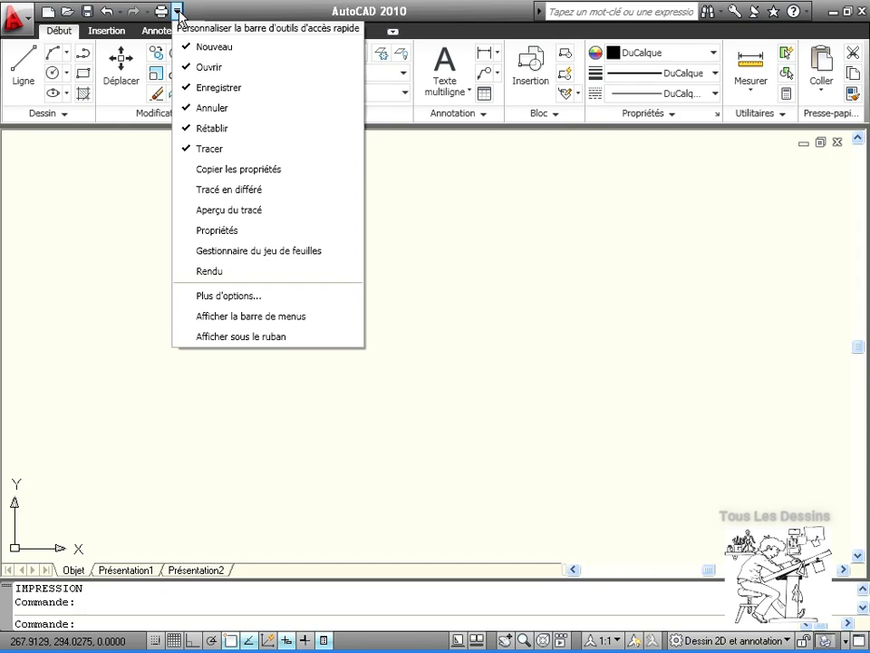
Step: Reassign Barre d'outils d'accès rapide 1 to the Dessin 2D et annotation workspace, apply the change and close the editor
left_click(307, 30)
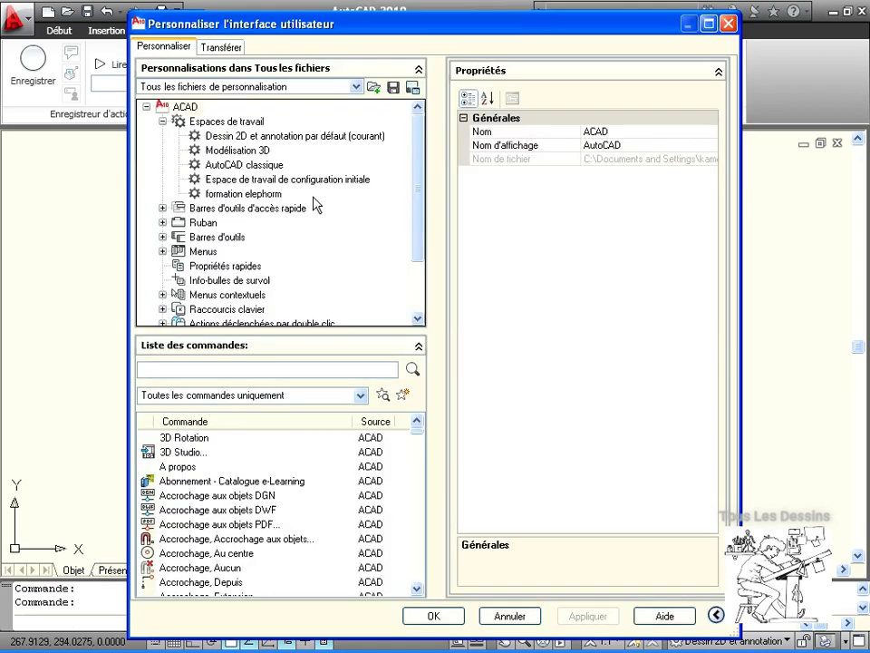
left_click(271, 138)
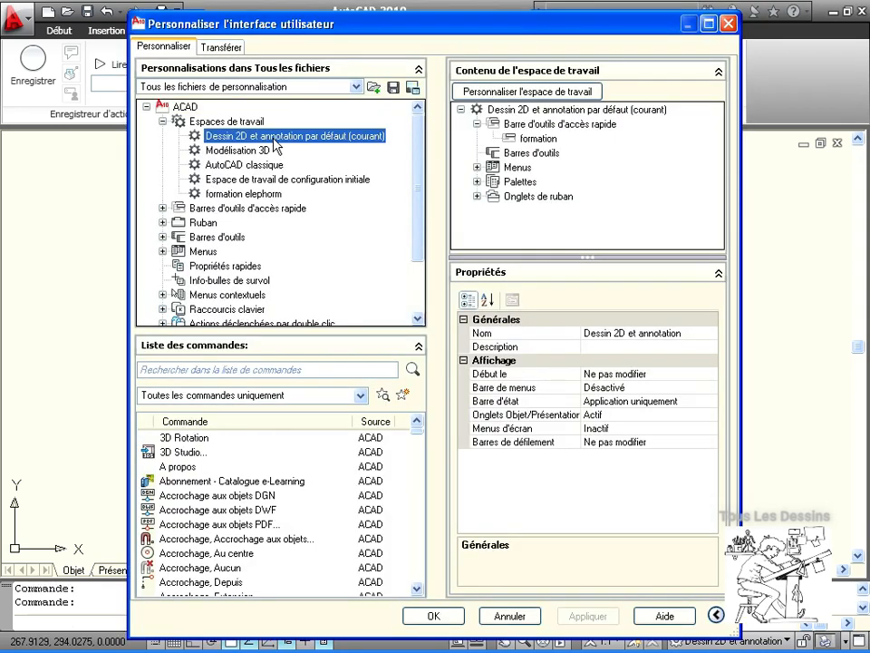
left_click(162, 207)
mouse_move(196, 223)
left_mouse_down()
mouse_move(400, 188)
mouse_move(555, 144)
left_mouse_up()
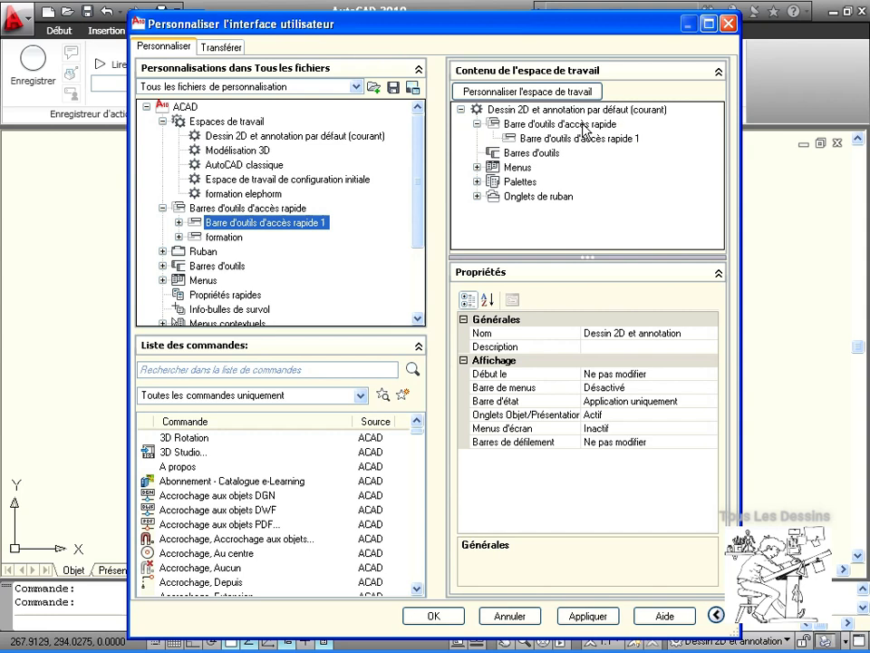
left_click(589, 617)
left_click(435, 618)
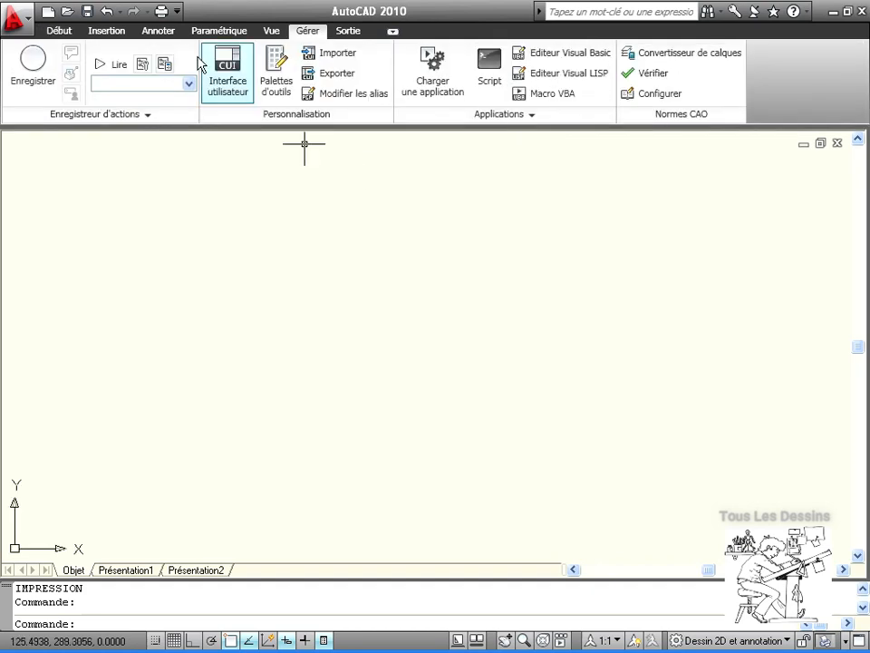
Step: Reopen the user interface editor, expand the Ruban node and examine the other customization categories in the tree
left_click(222, 64)
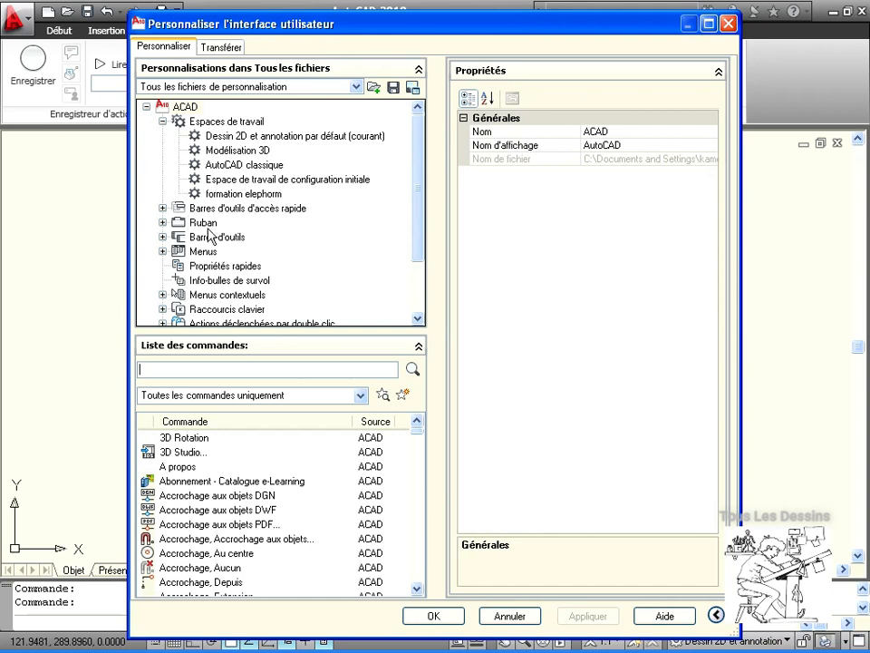
left_click(203, 222)
left_click(162, 222)
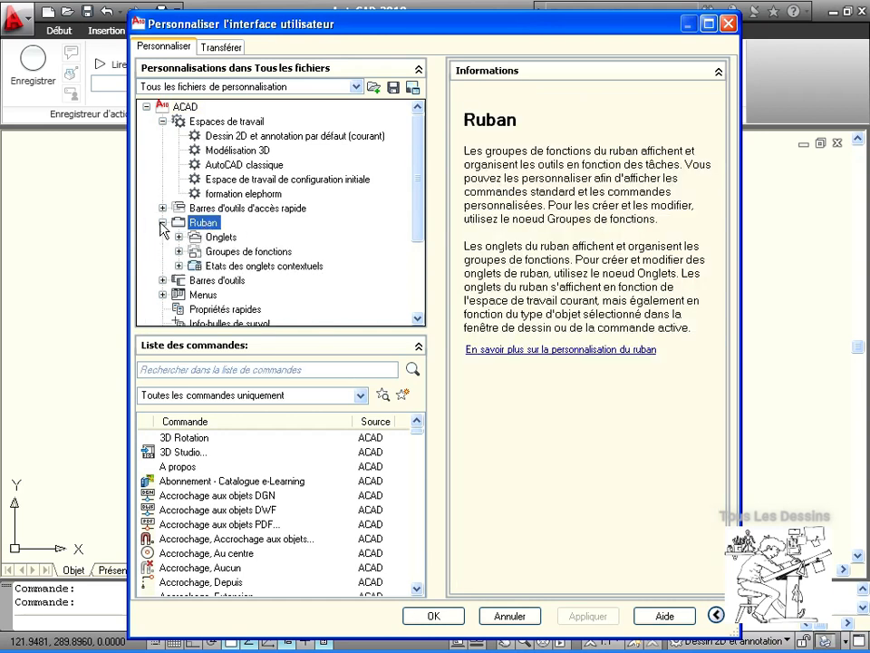
scroll(236, 215, "down", 2)
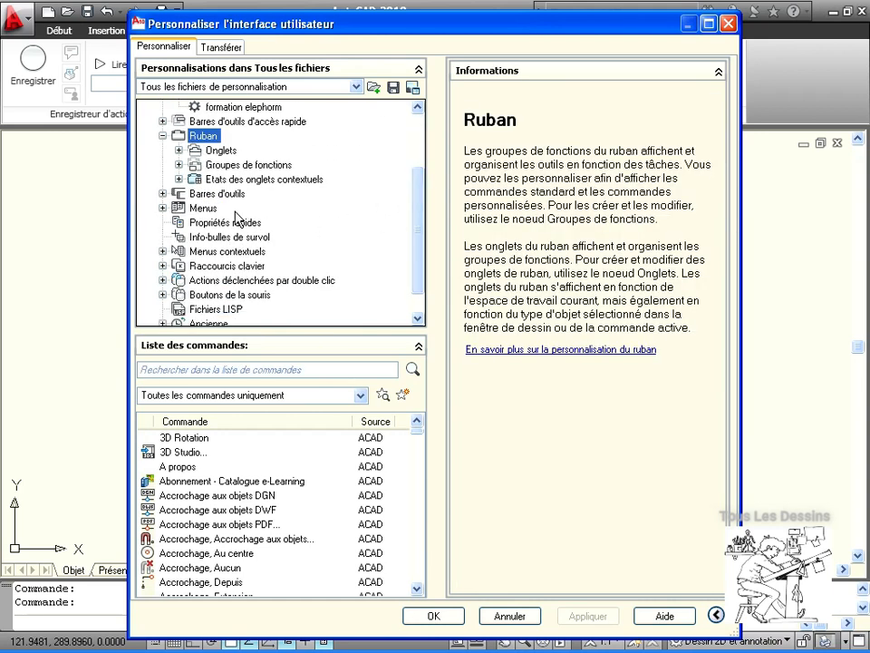
Step: Create a new ribbon tab named elephorm under the Ruban node's Onglets category
left_click(194, 150)
left_click(179, 150)
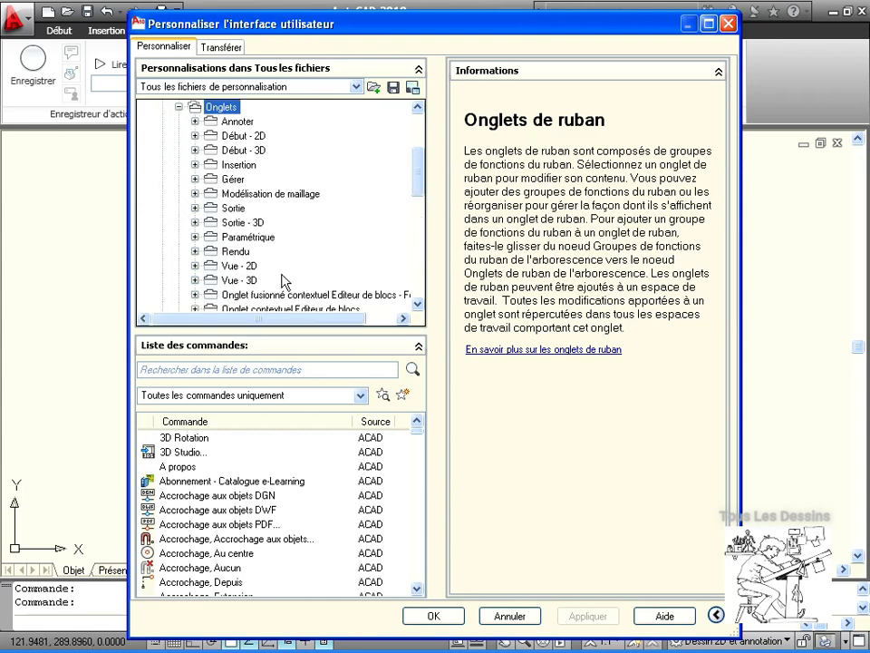
right_click(220, 107)
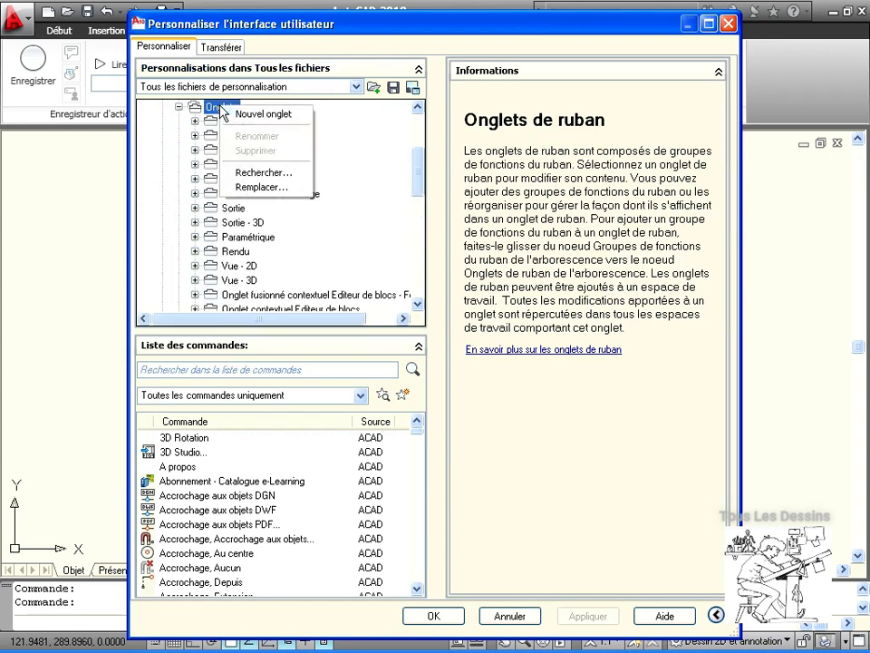
left_click(274, 114)
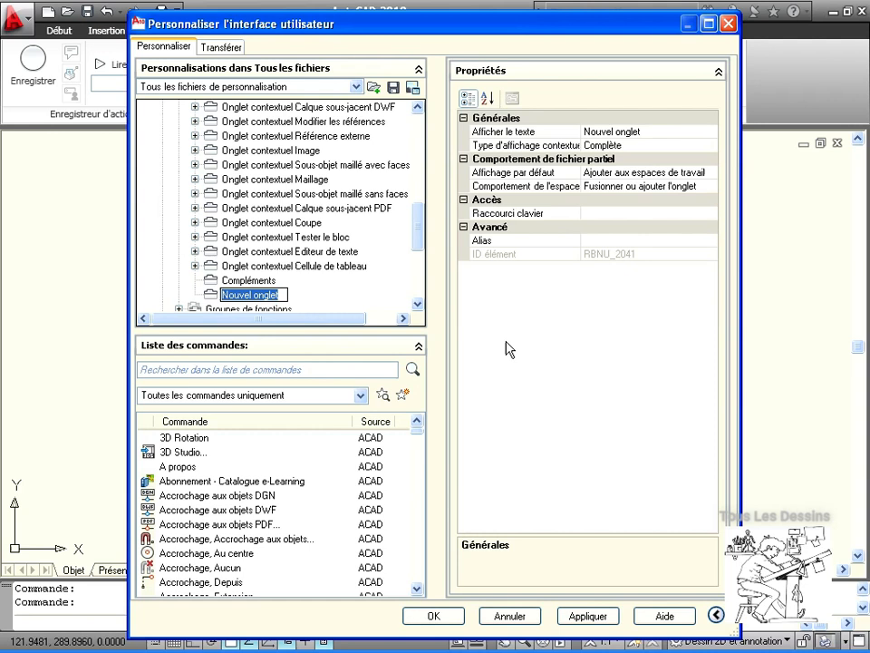
type("elephorm")
key("Return")
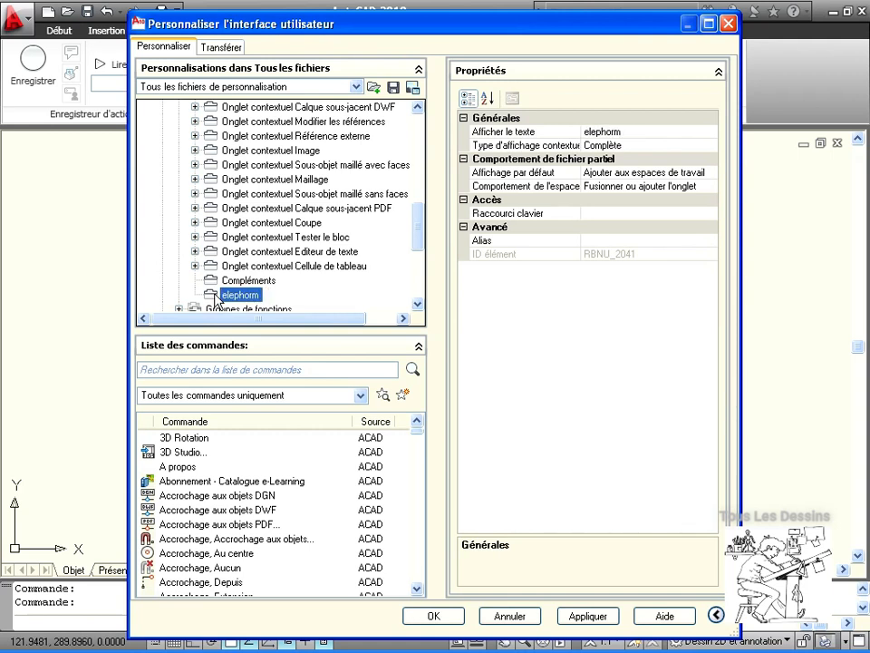
Step: Find the Image - Ajuster panel among the Groupes de fonctions, preview it and add it to the elephorm ribbon tab
left_click_drag(418, 243, 418, 265)
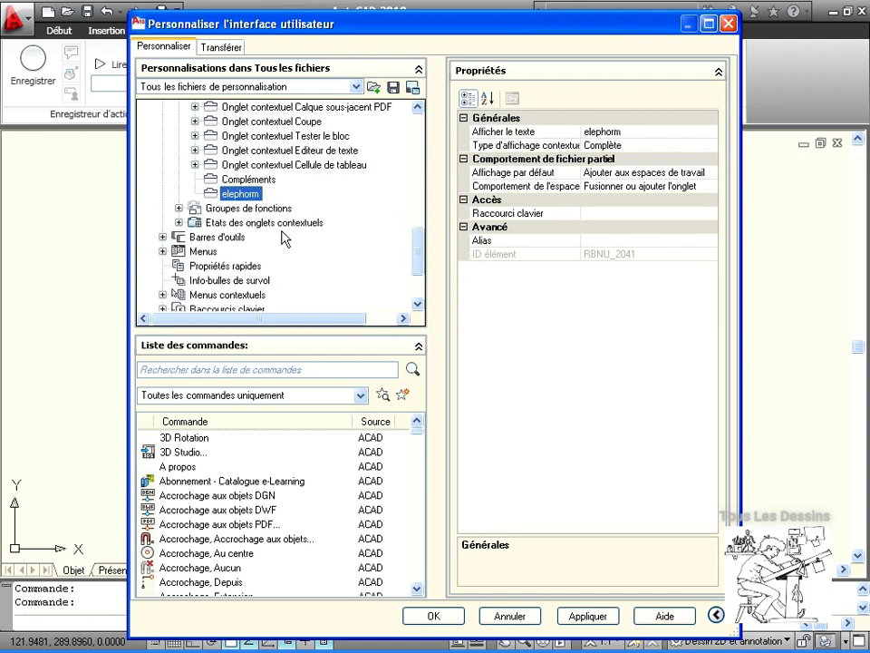
left_click(243, 209)
left_click(179, 209)
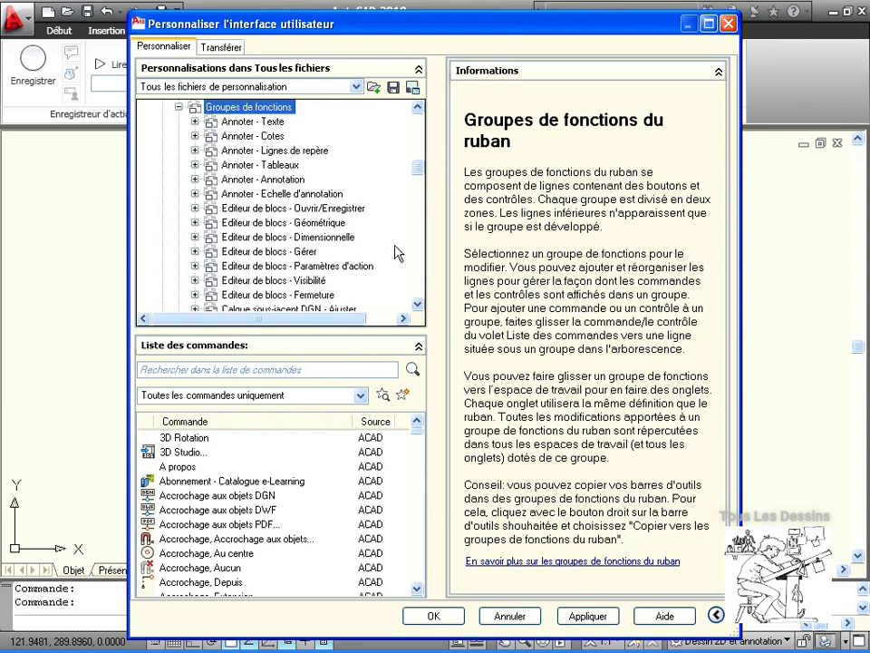
left_click(420, 307)
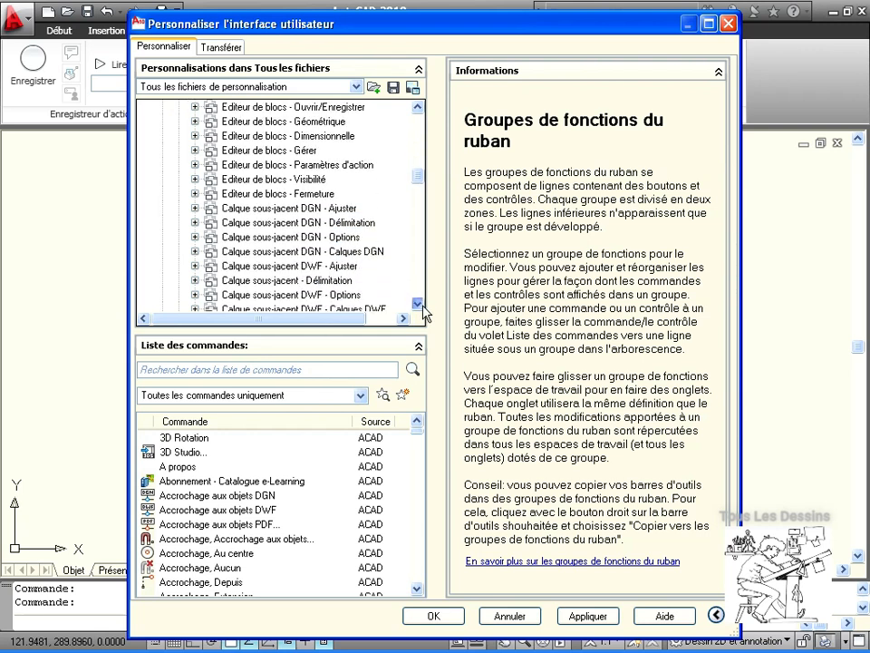
left_click(420, 306)
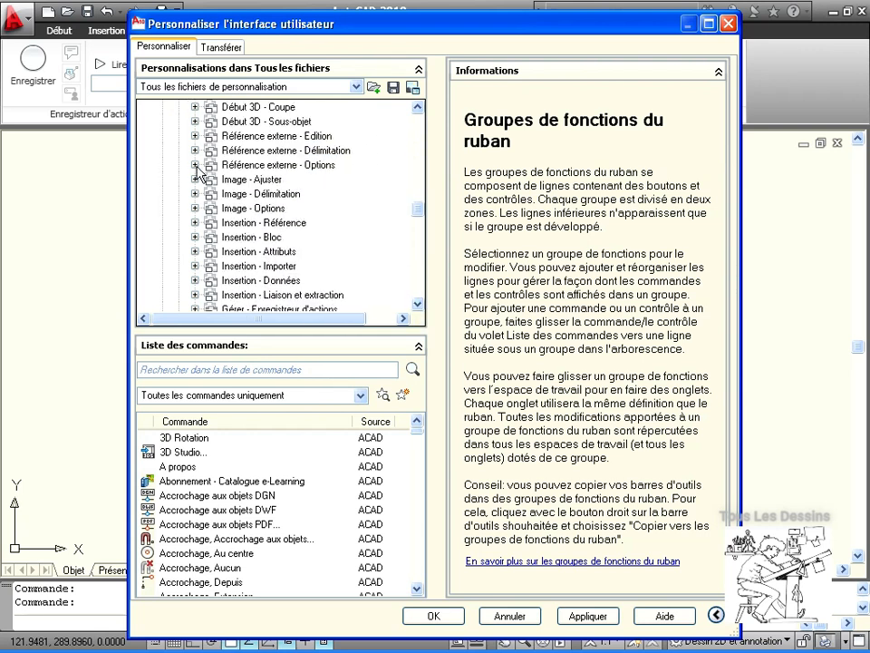
left_click(193, 180)
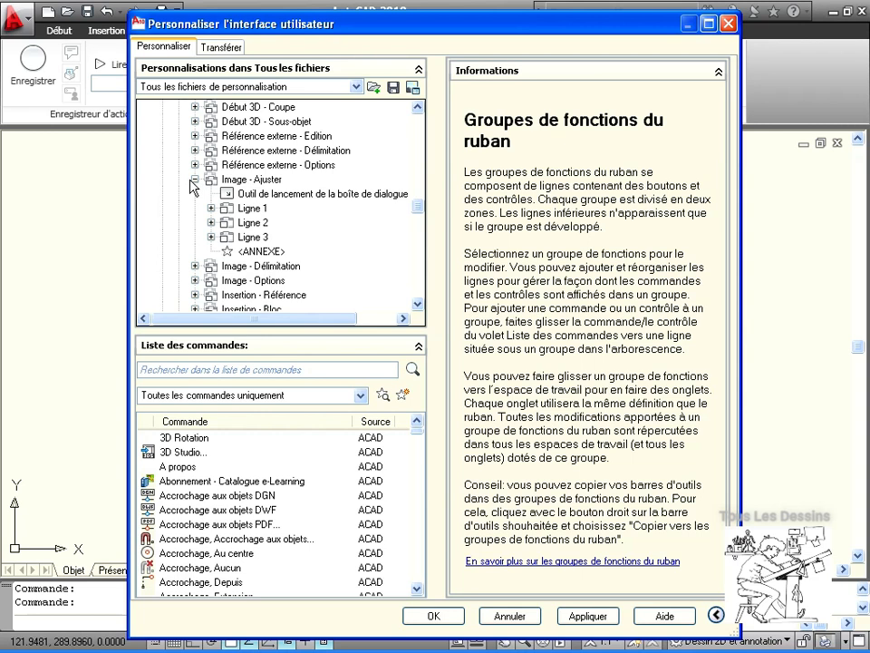
left_click(193, 179)
left_click(237, 179)
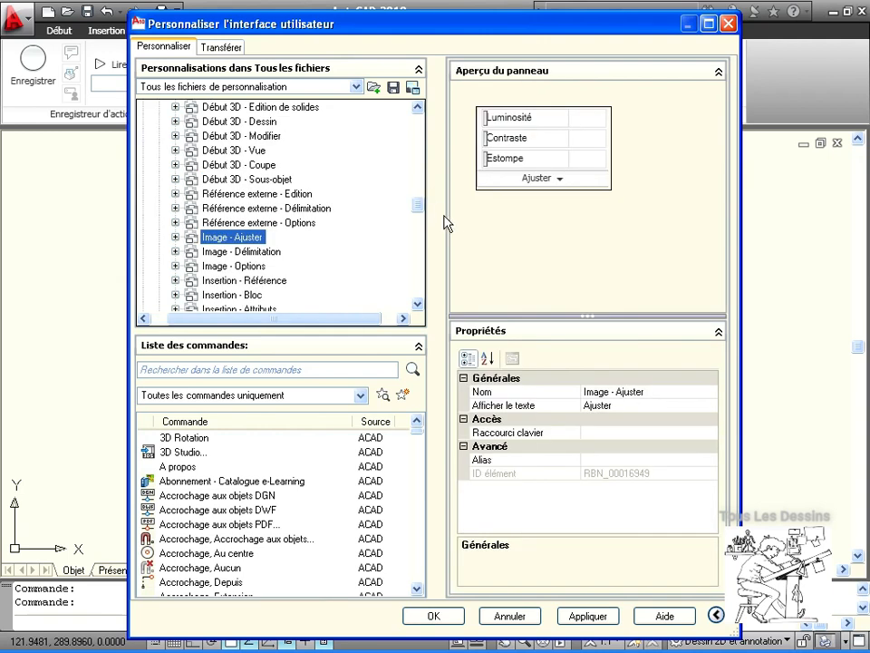
mouse_move(191, 241)
left_mouse_down()
mouse_move(208, 123)
mouse_move(245, 91)
mouse_move(233, 118)
mouse_move(227, 284)
left_mouse_up()
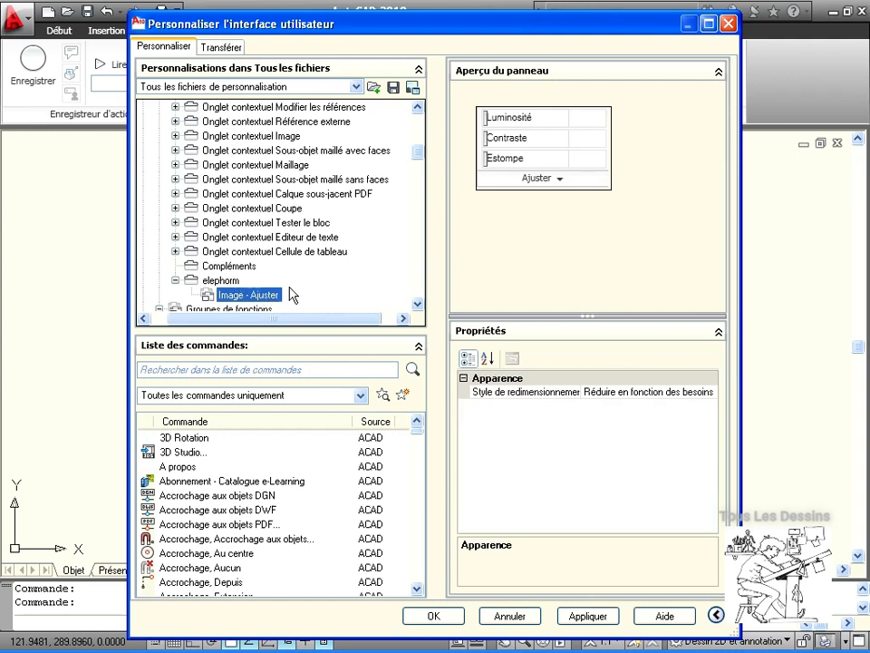
Step: Check the available options for the elephorm tab and its Image - Ajuster panel, apply the customization and close the editor
right_click(231, 282)
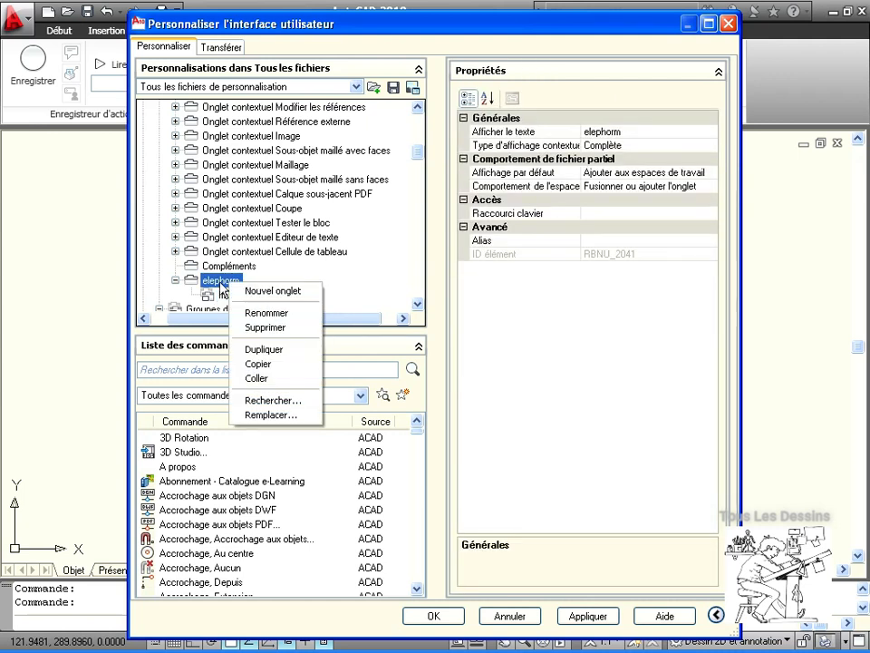
left_click(197, 279)
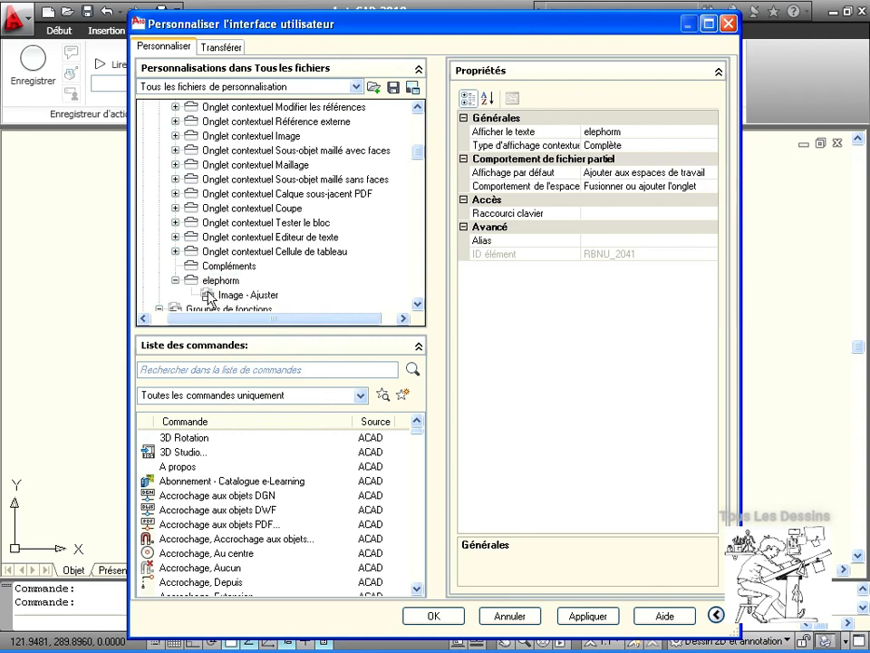
right_click(210, 298)
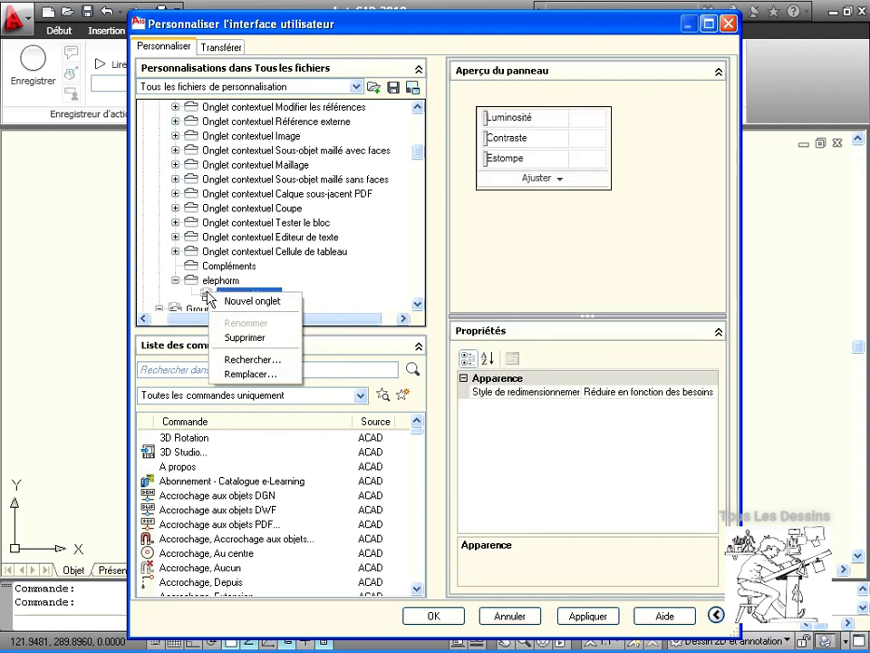
left_click(199, 280)
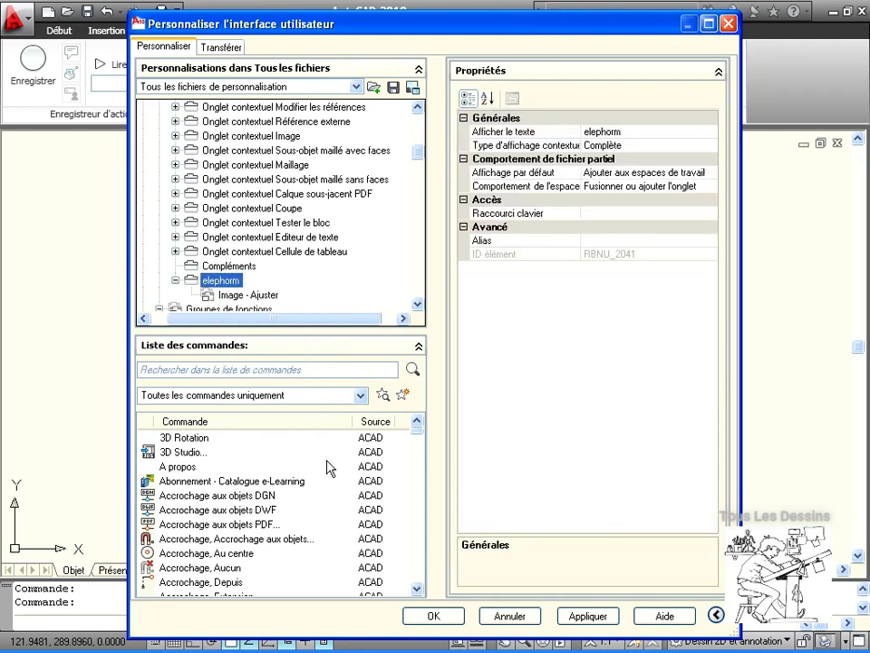
left_click_drag(415, 159, 417, 126)
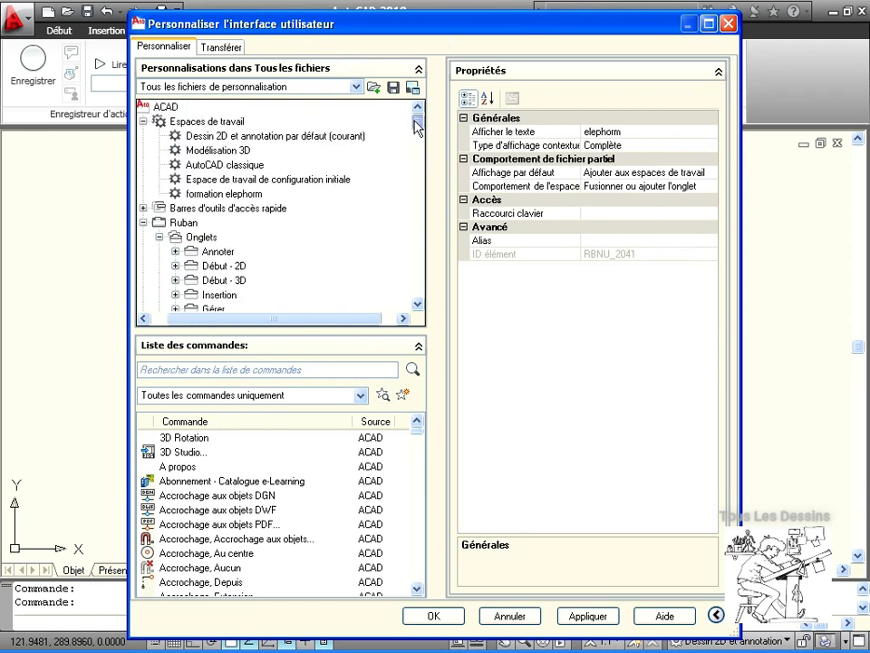
left_click(586, 615)
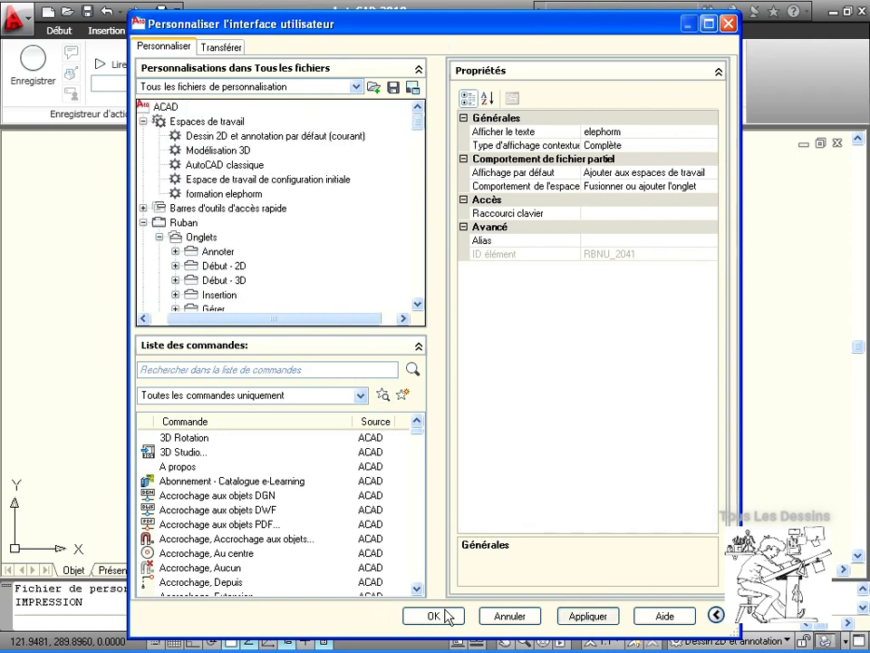
left_click(433, 615)
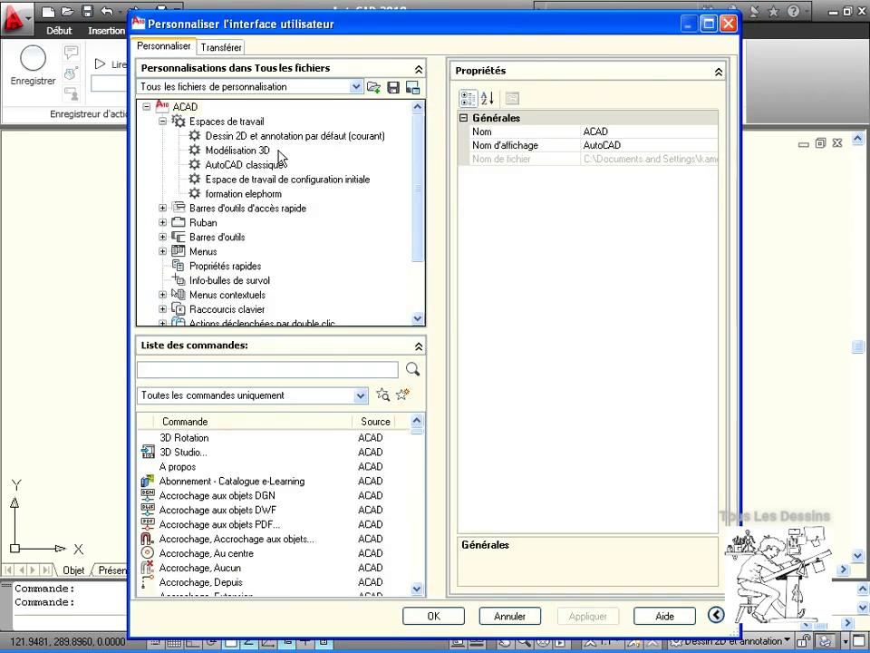
Step: Add the elephorm tab to the ribbon tabs of the Dessin 2D et annotation workspace in the user interface editor
left_click(290, 137)
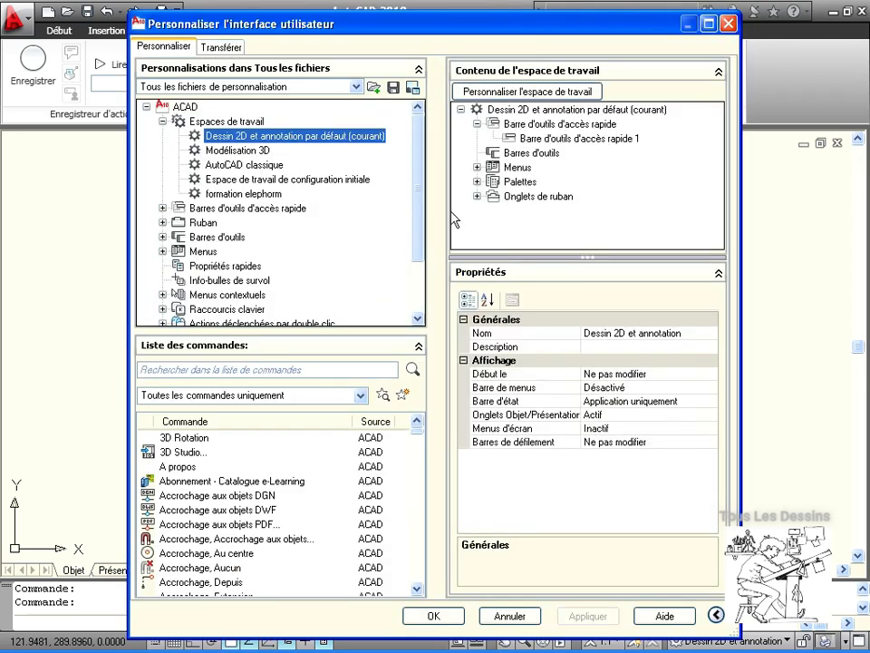
left_click(163, 222)
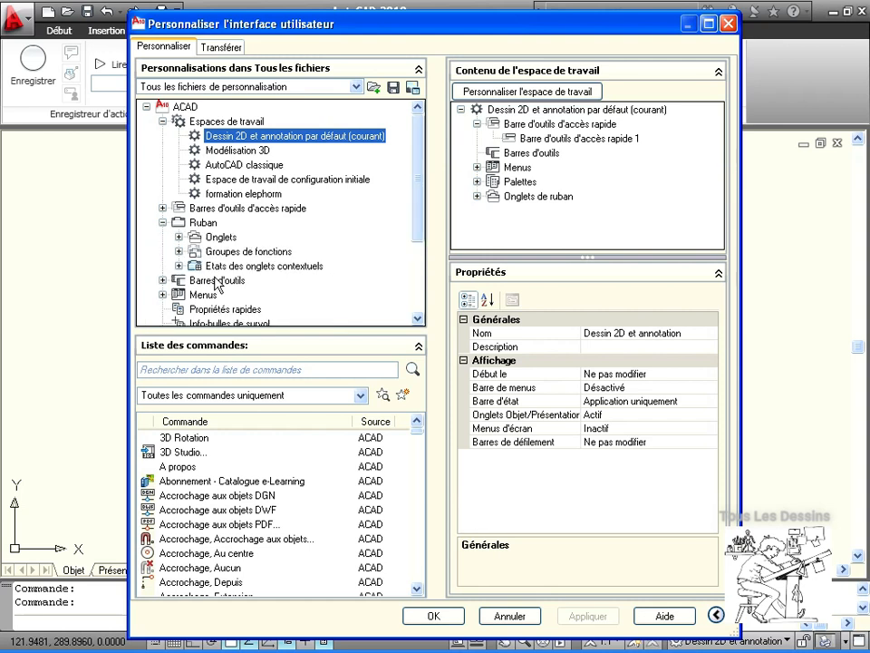
left_click(178, 236)
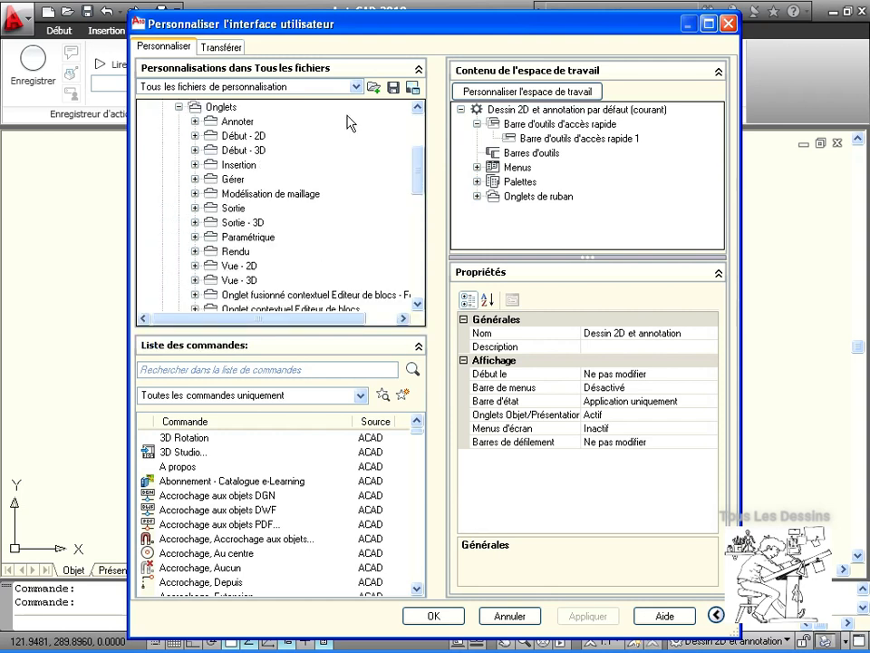
left_click_drag(420, 173, 420, 254)
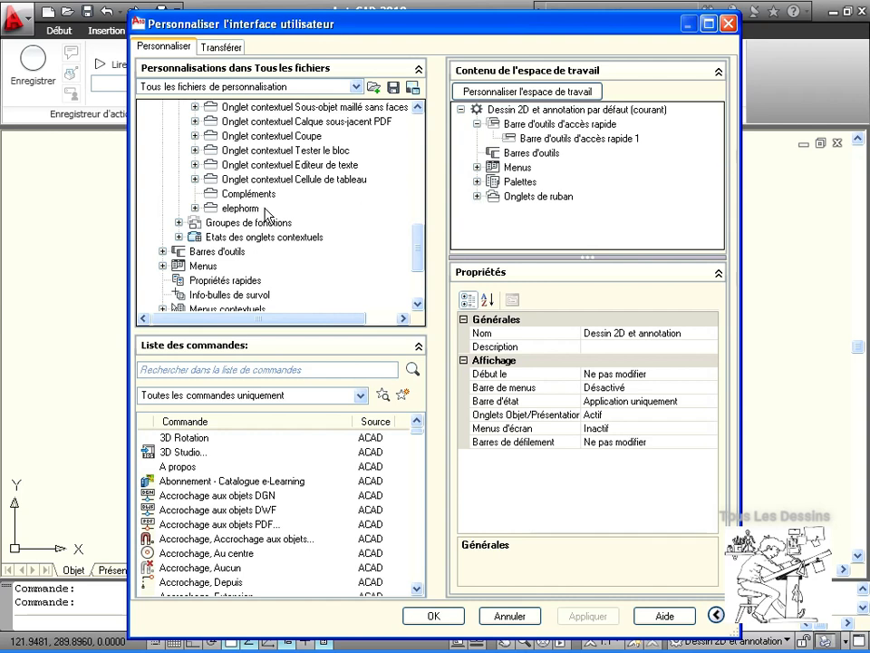
left_click(238, 208)
left_click_drag(311, 218, 495, 201)
Step: Move the elephorm tab ahead of Début - 2D in the workspace's ribbon tabs, apply the change and close the editor
left_click_drag(525, 240, 513, 136)
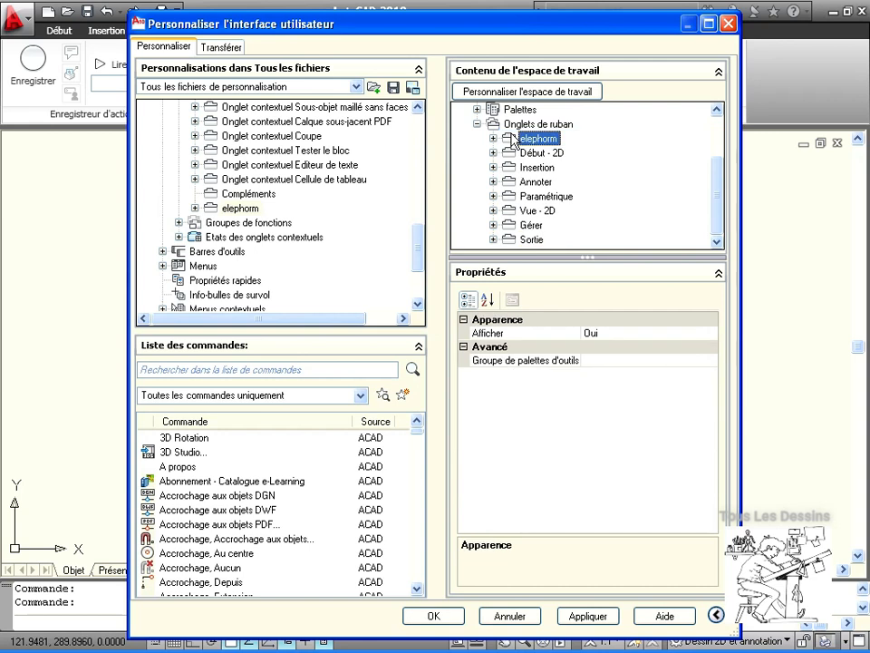
left_click(577, 617)
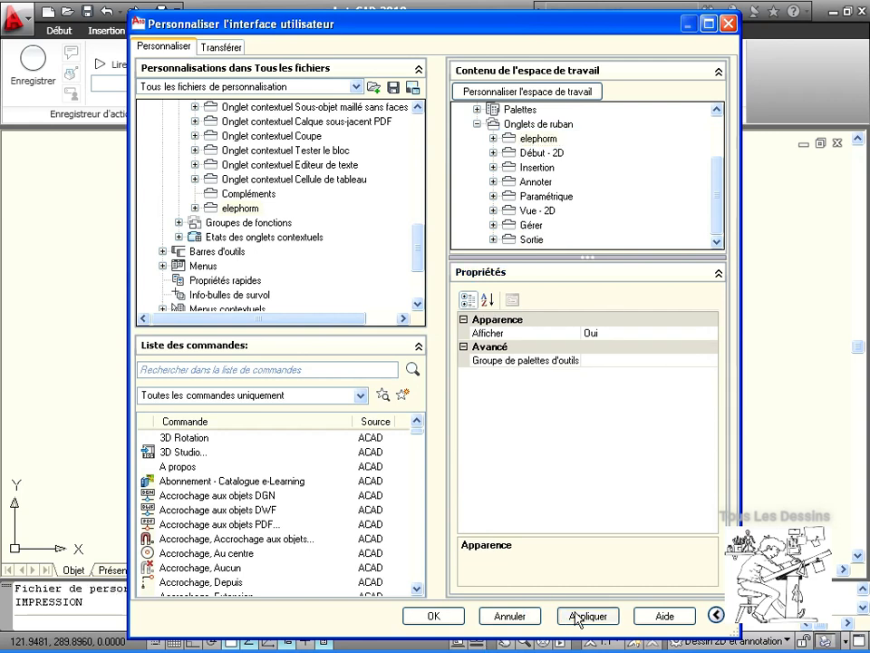
left_click(436, 617)
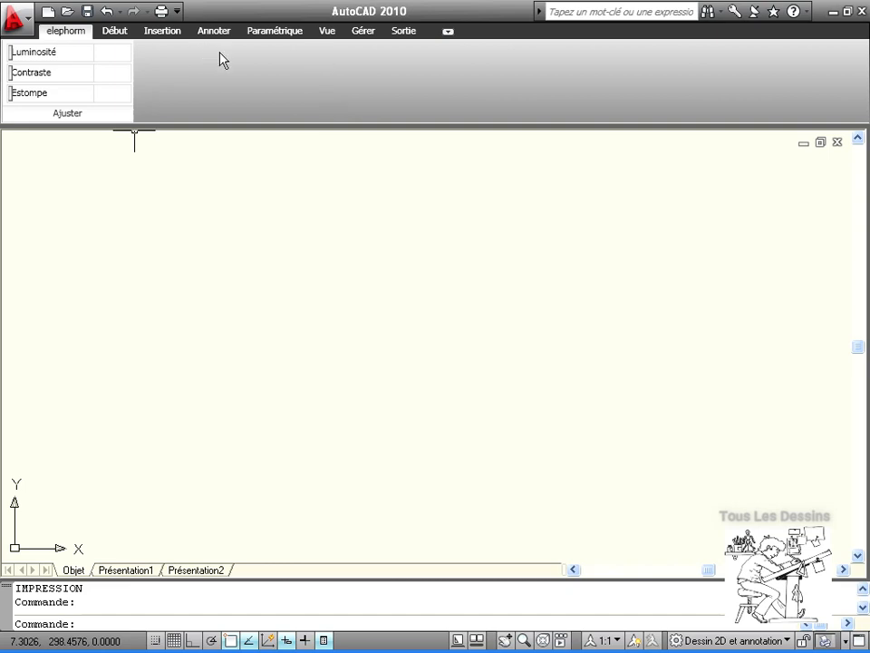
Step: Reopen the user interface editor, remove the elephorm tab from the Dessin 2D et annotation workspace, apply the change and close the editor
left_click(365, 31)
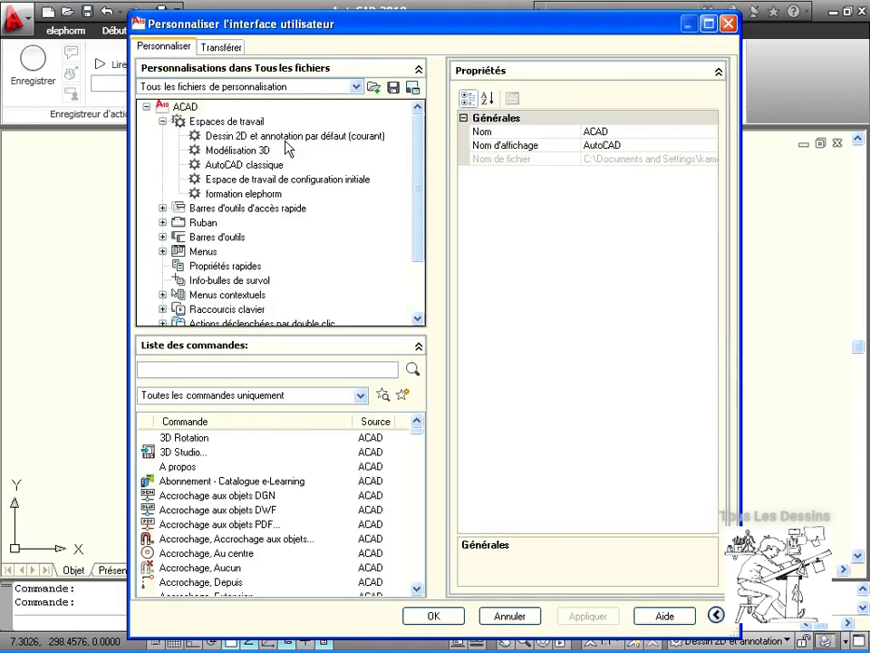
left_click(289, 137)
left_click(478, 194)
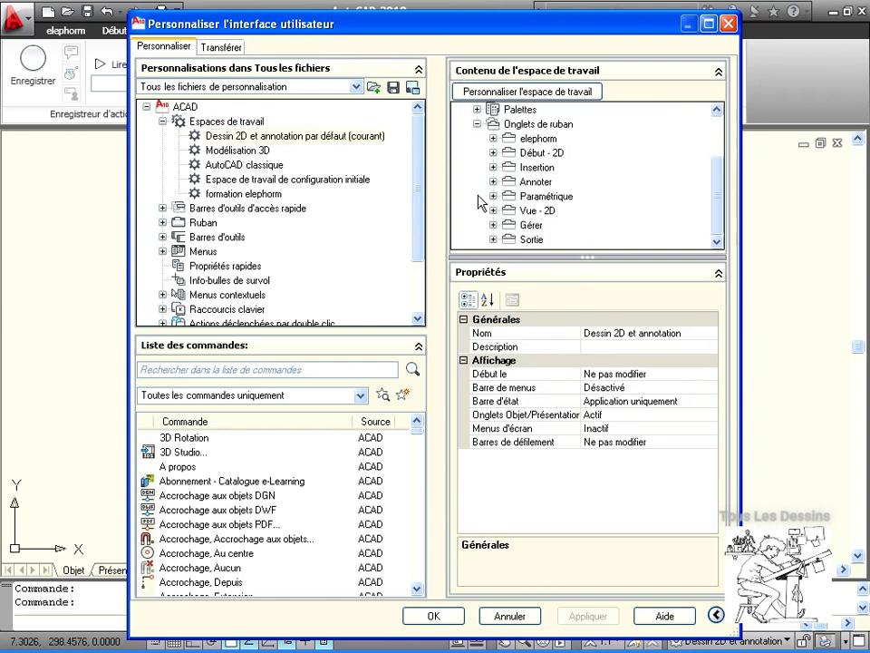
left_click(508, 140)
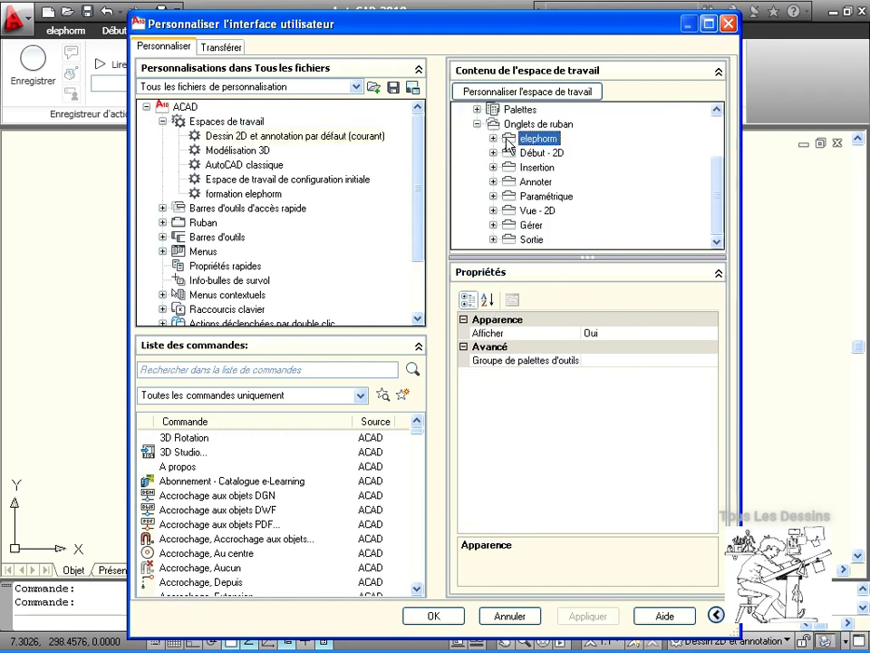
right_click(509, 140)
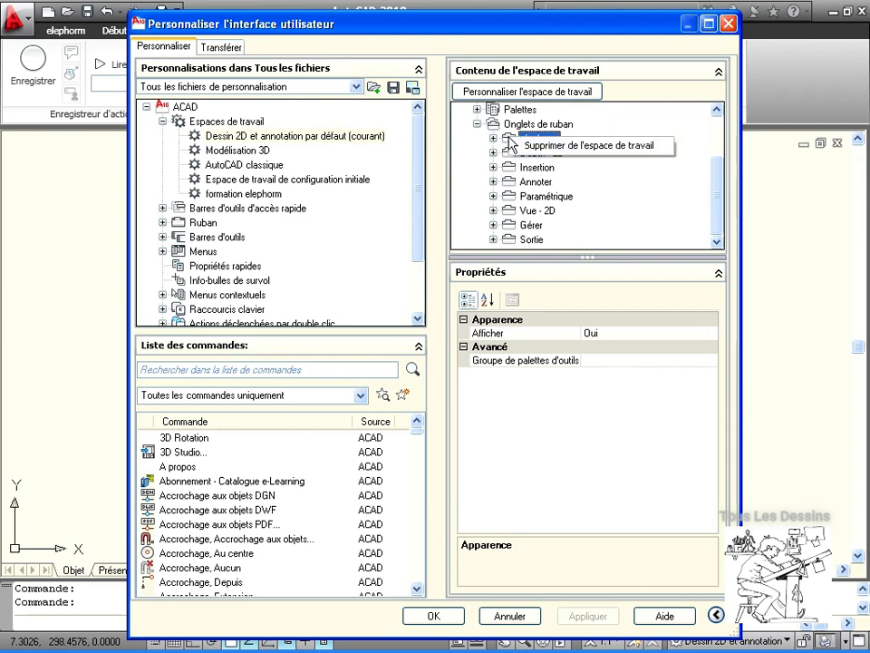
left_click(544, 147)
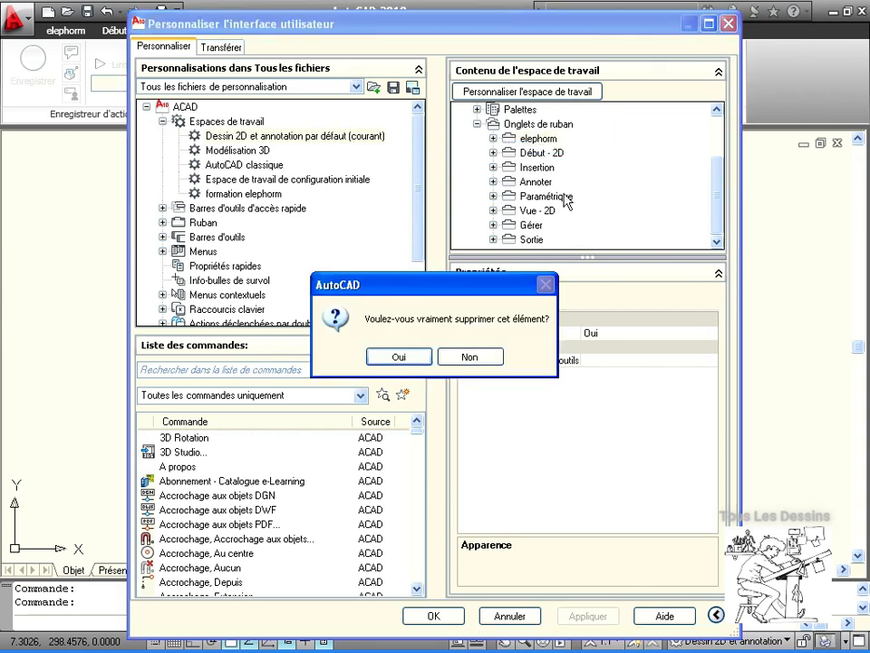
left_click(399, 356)
left_click(587, 619)
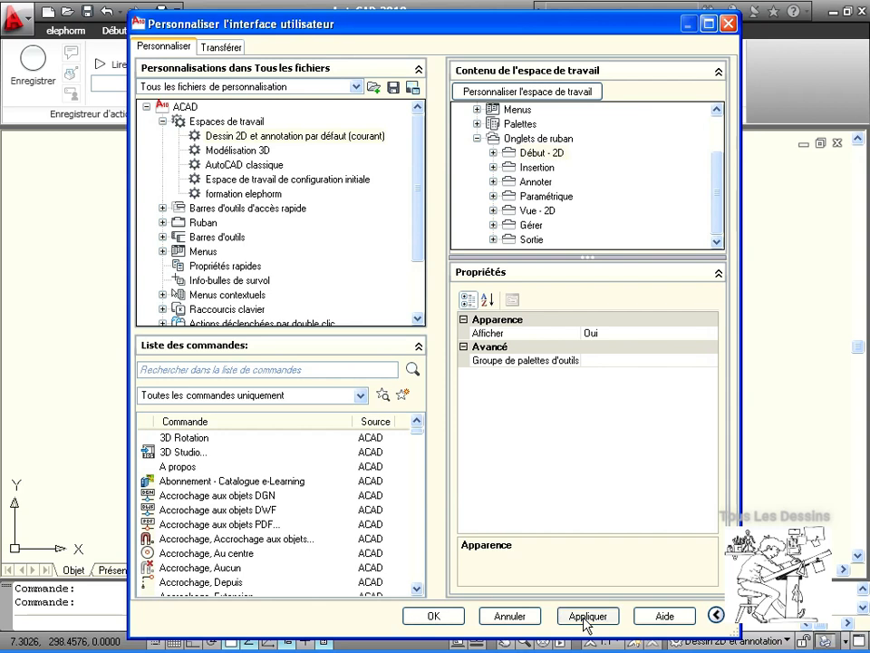
left_click(432, 620)
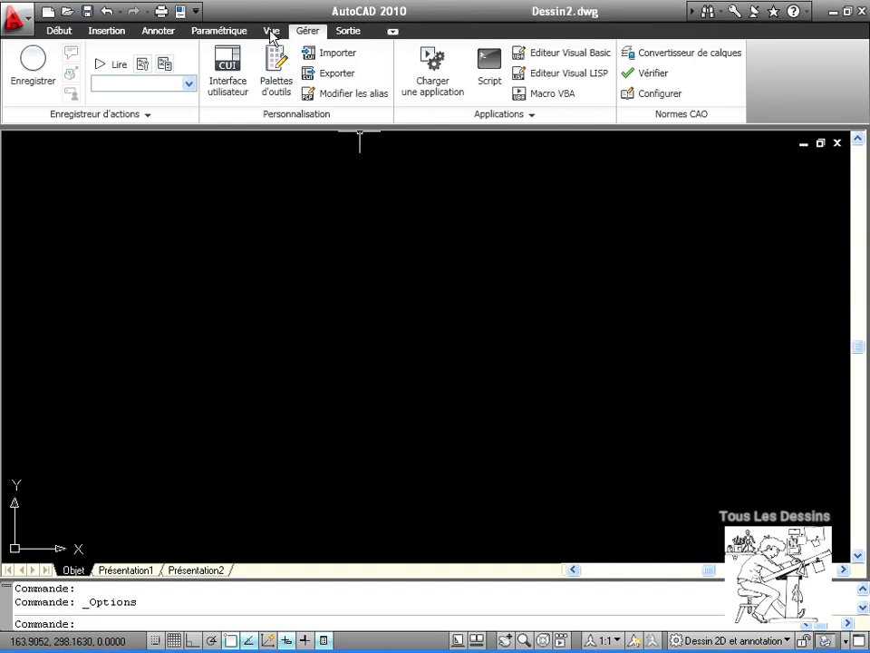
Step: Display the tool palettes and examine the contents of several palettes, including the annotation, architecture and maisons ones
left_click(270, 34)
left_click(471, 68)
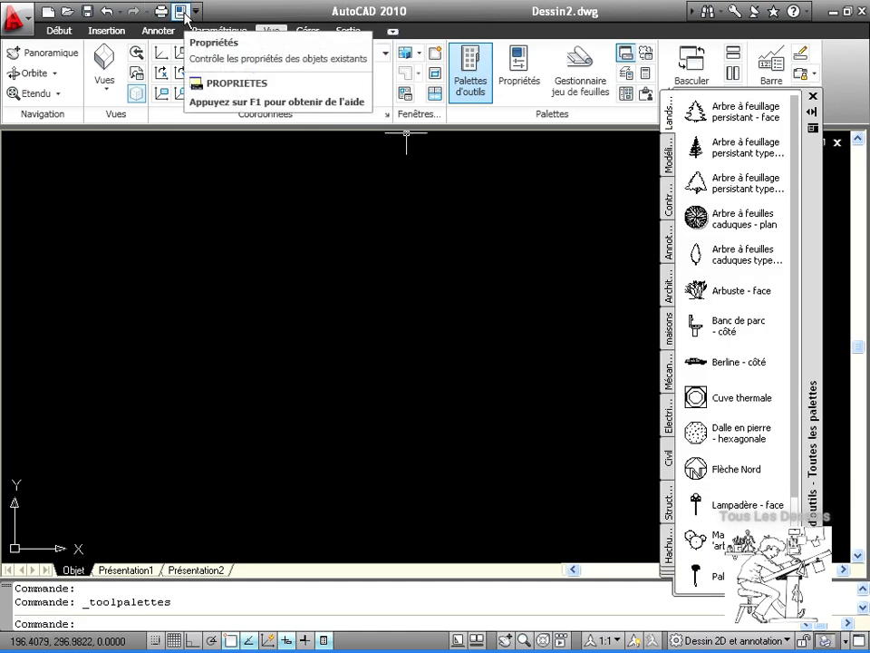
left_click(673, 168)
left_click(669, 203)
left_click(669, 241)
left_click(669, 288)
left_click(670, 330)
left_click(668, 247)
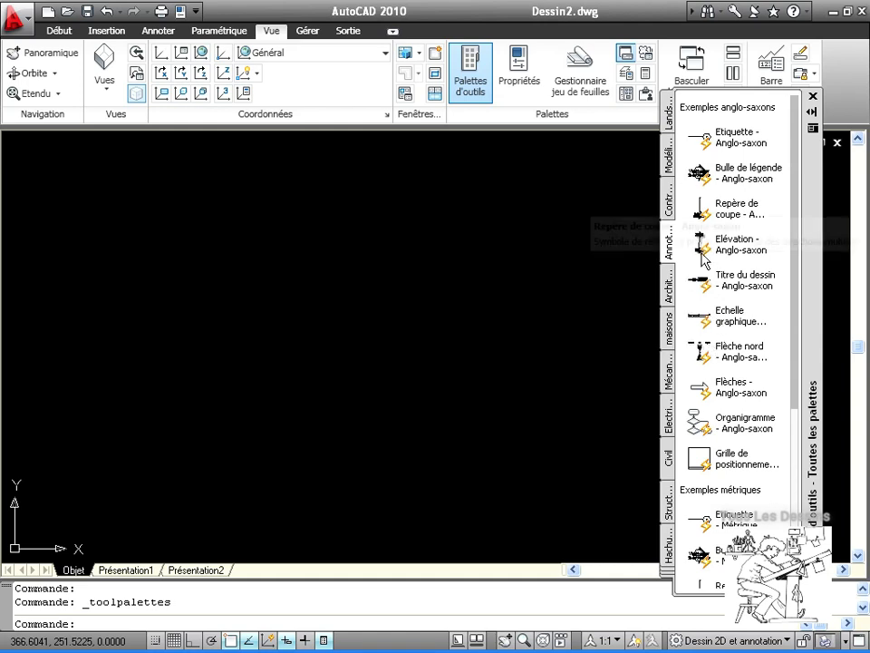
left_click(670, 290)
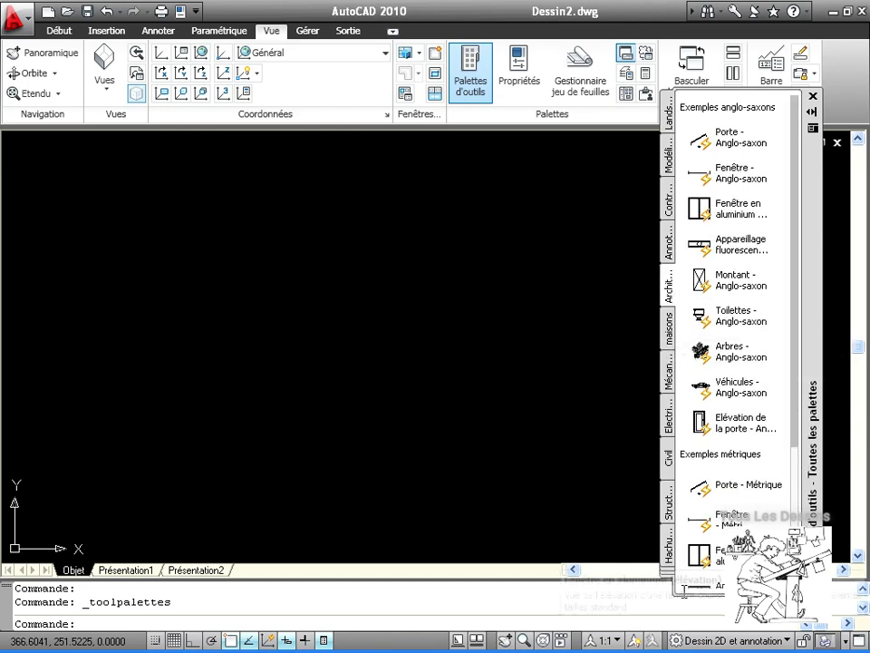
Step: Look over the hatch palette, then create a new tool palette with a name beginning with "forma"
left_click(672, 561)
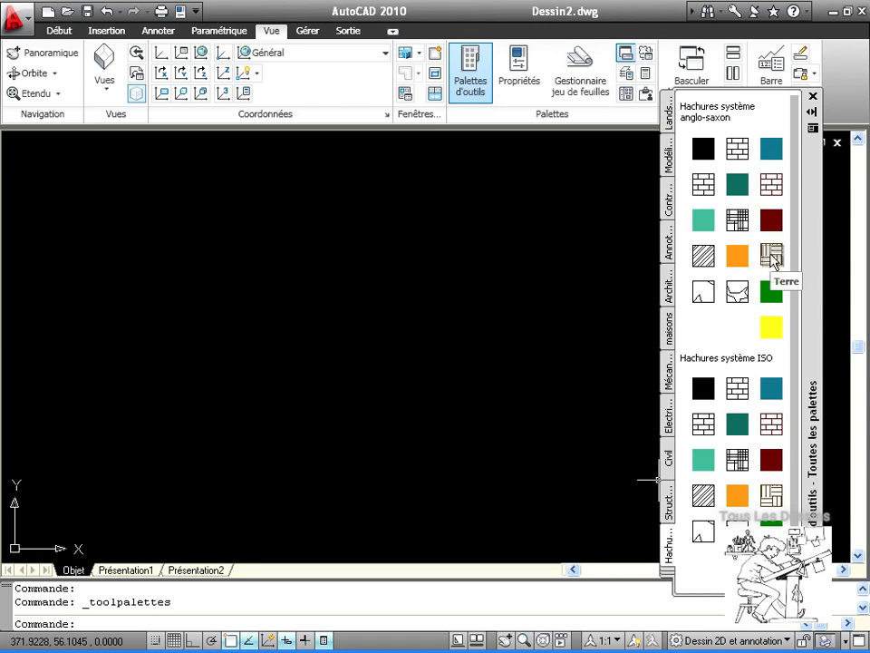
right_click(671, 116)
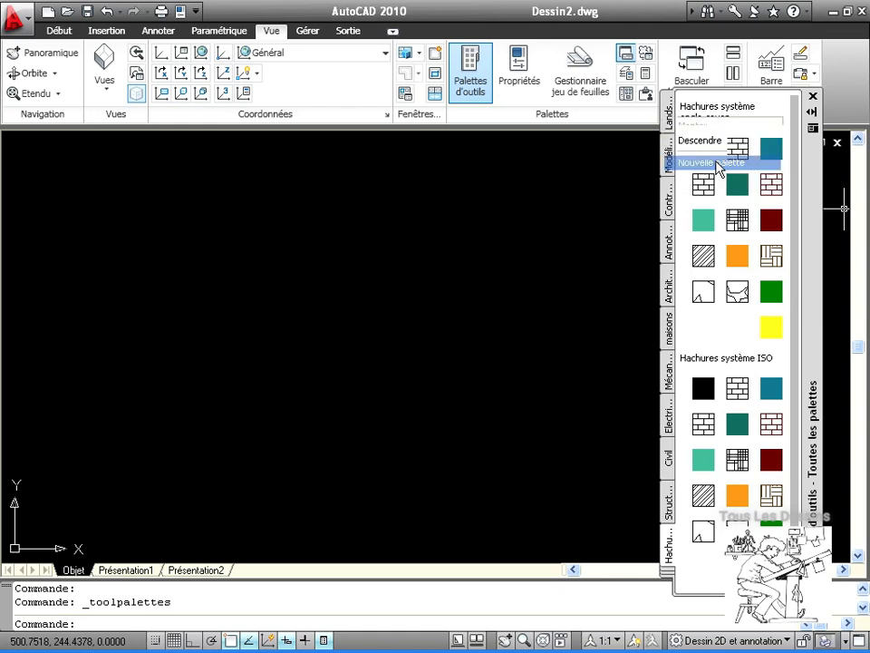
left_click(717, 163)
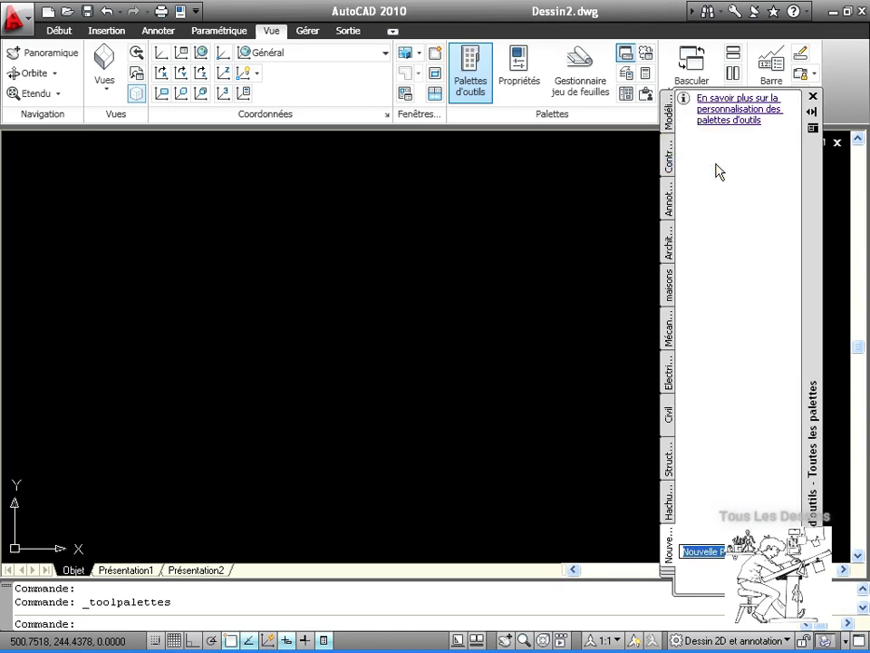
type("forma...")
key("Return")
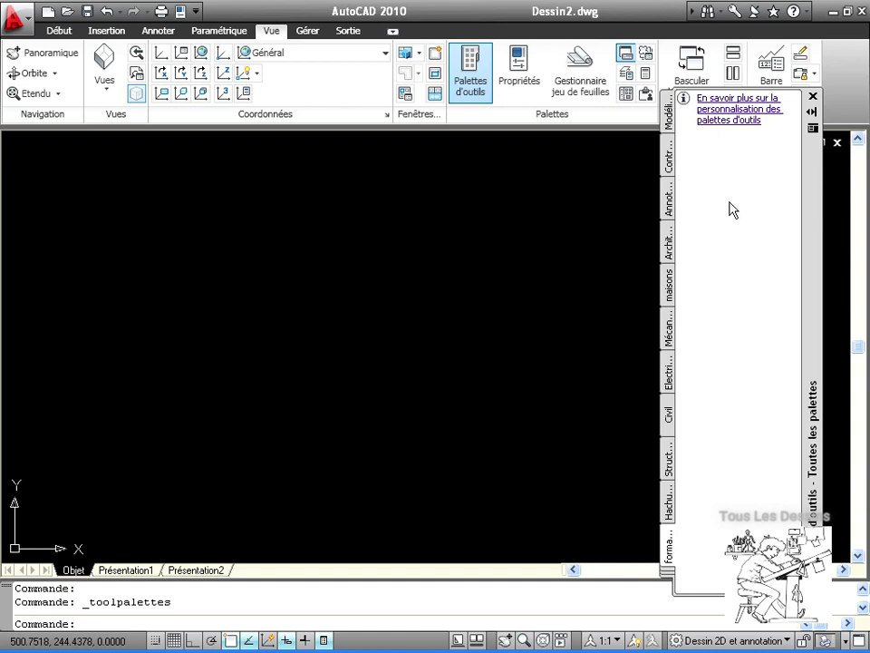
Step: Draw a single oblique line sloping down to the right across the left half of the empty drawing
left_click(52, 29)
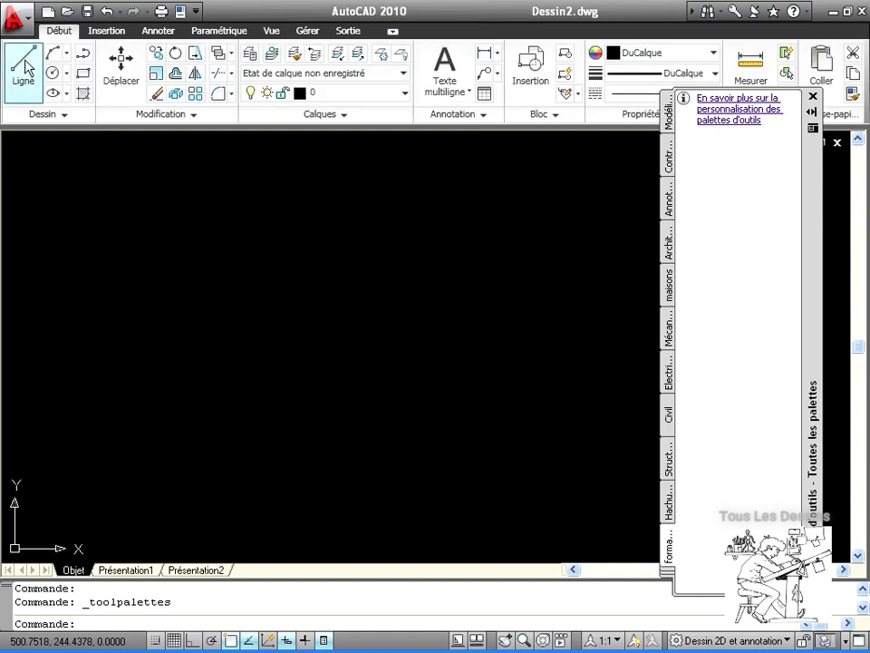
left_click(181, 218)
left_click(413, 341)
key("Return")
Step: Set the line's colour to Jaune and move the tool palettes window clear of the object property controls
left_click(351, 311)
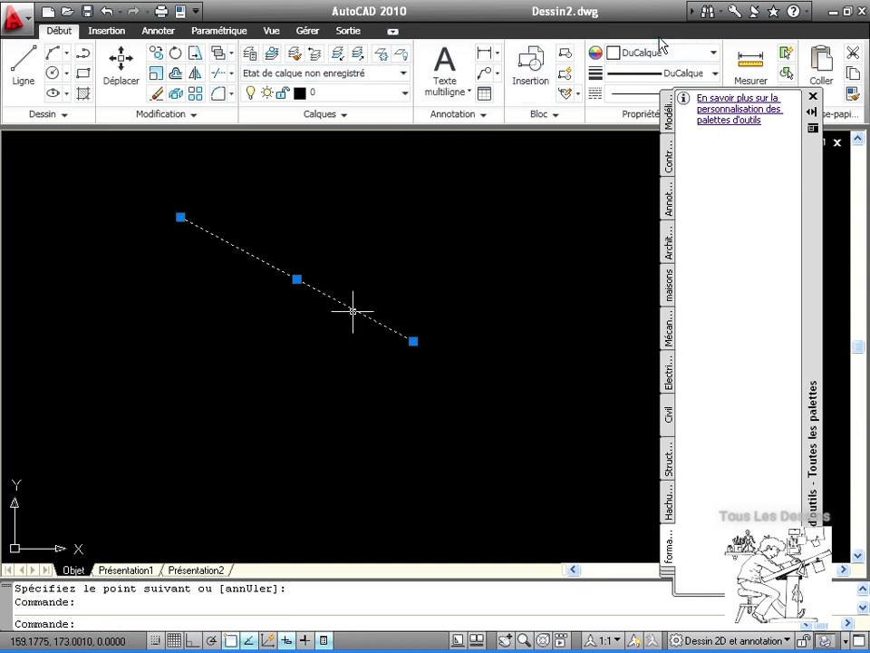
left_click(711, 54)
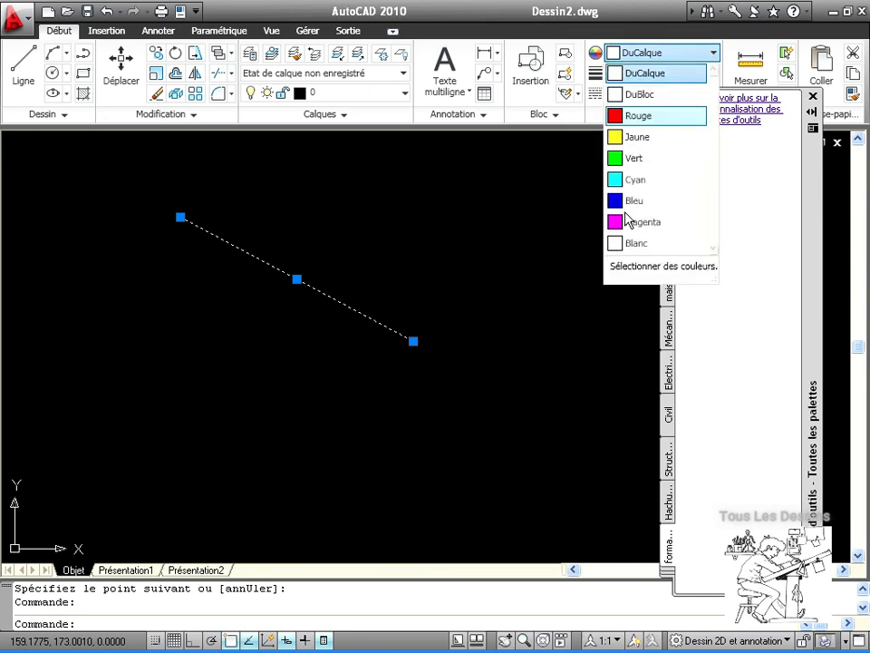
left_click(626, 139)
left_click_drag(780, 214, 733, 276)
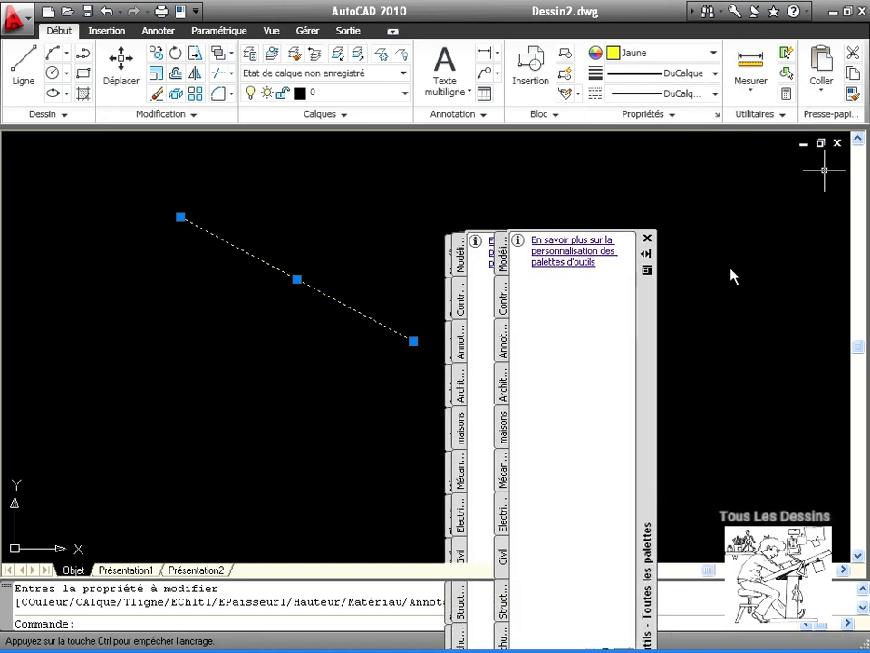
Step: Load the ISOLATION linetype from acadiso.lin through the linetype manager and confirm both dialogs
left_click(715, 96)
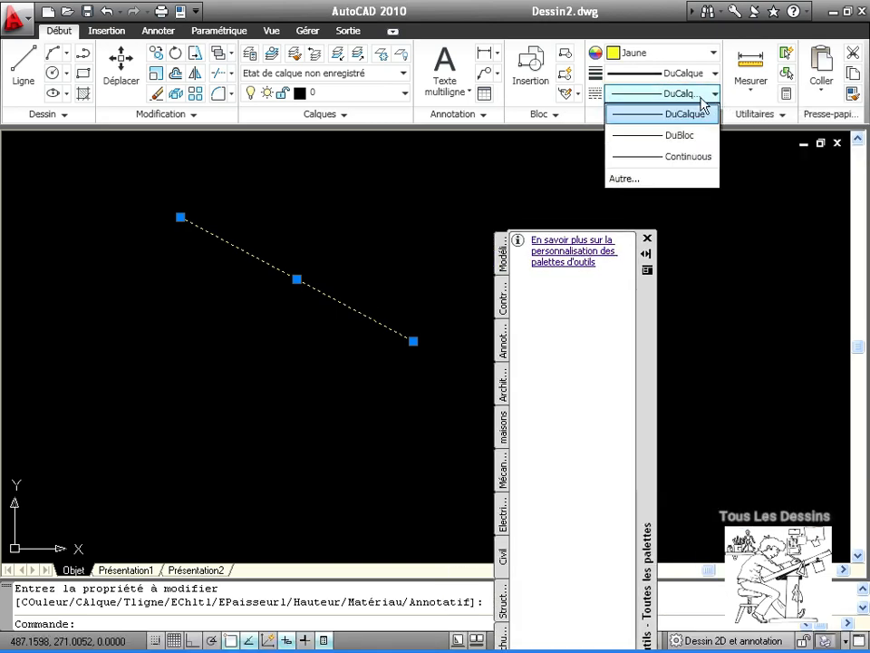
left_click(634, 182)
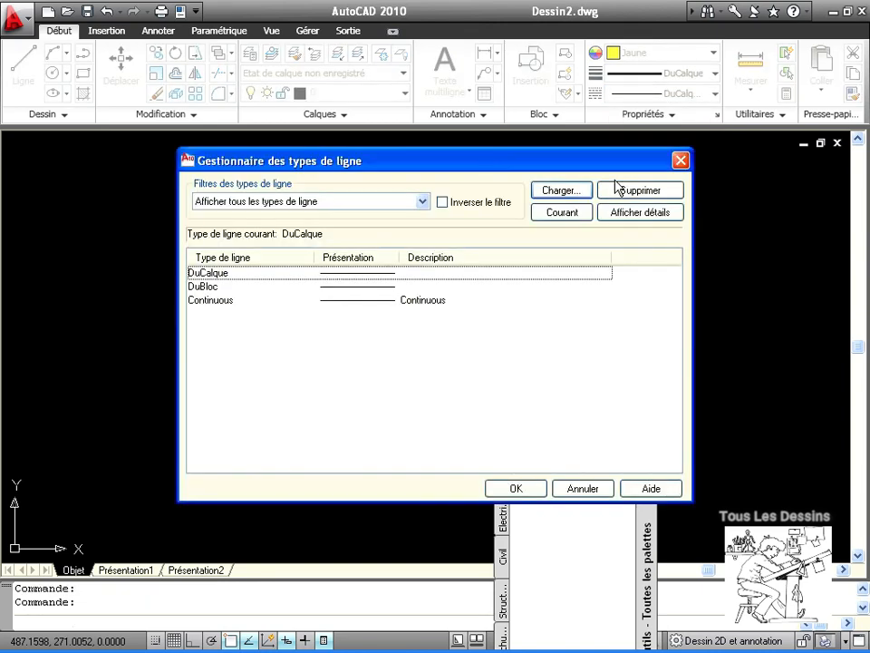
left_click(556, 190)
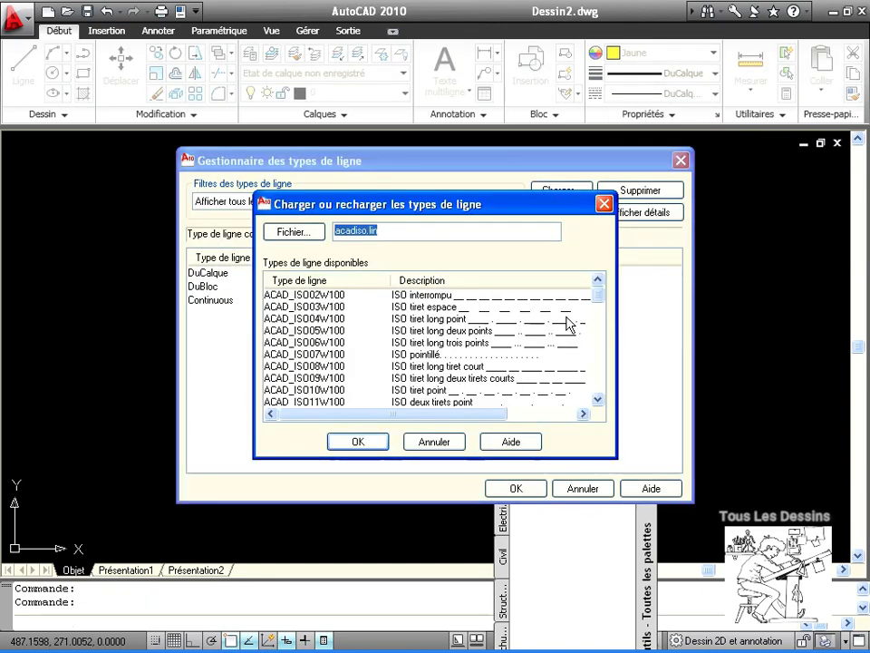
left_click(597, 400)
left_click(597, 400)
left_click(596, 398)
left_click(595, 399)
left_click(595, 399)
left_click(595, 399)
left_click(595, 399)
left_click(596, 398)
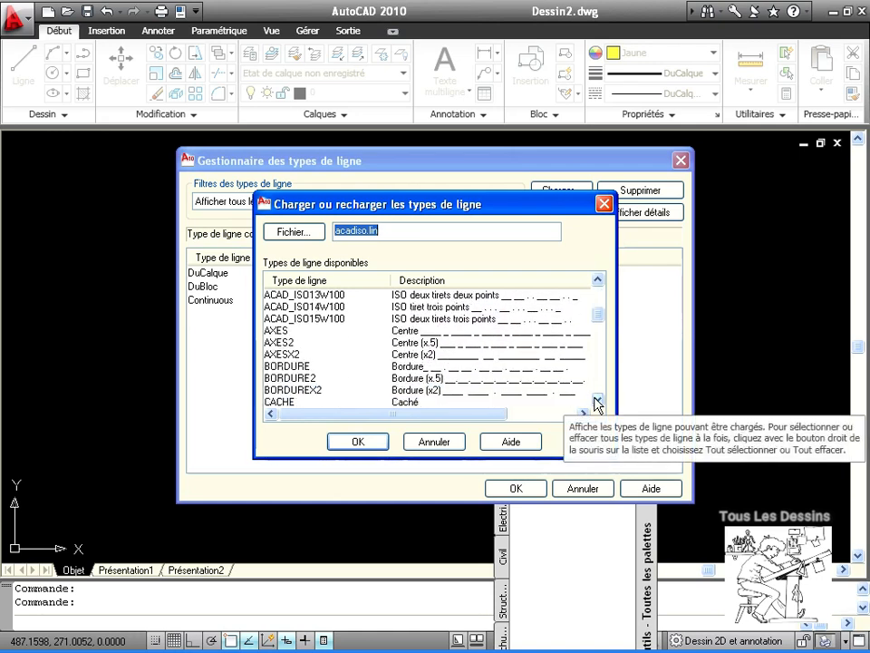
left_click(595, 399)
left_click(596, 398)
left_click(595, 399)
left_click(596, 398)
left_click(595, 399)
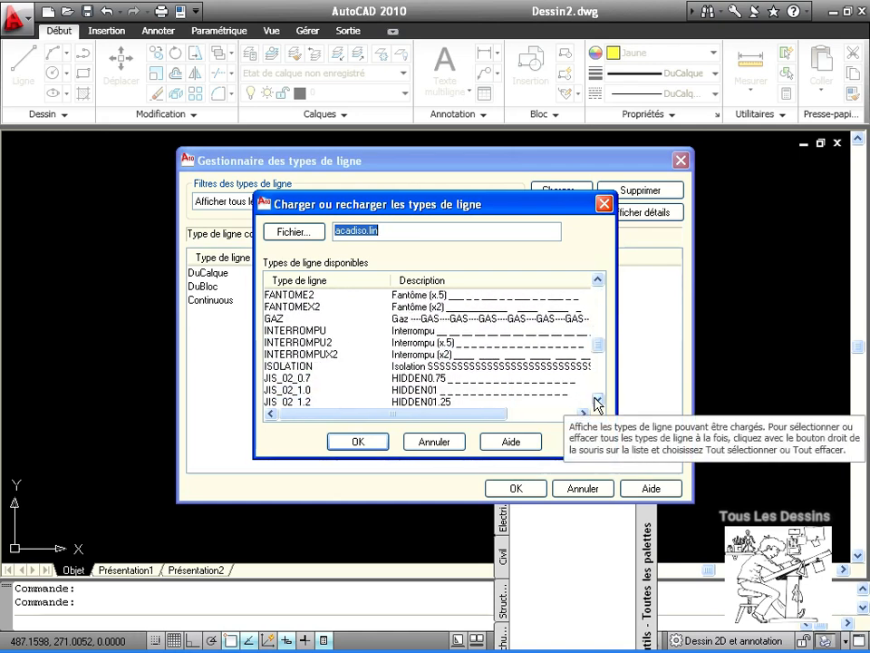
left_click(362, 366)
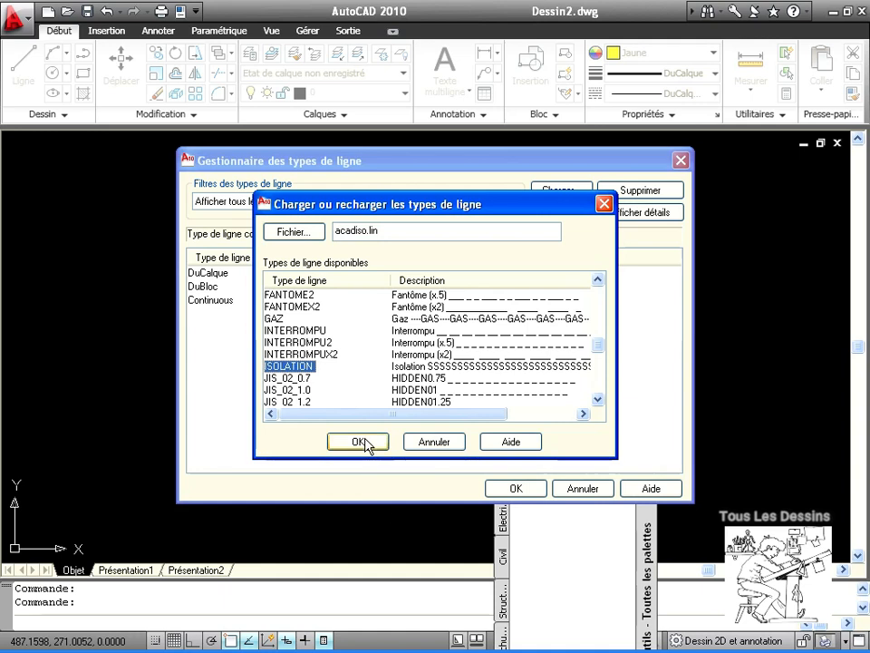
left_click(358, 442)
left_click(516, 489)
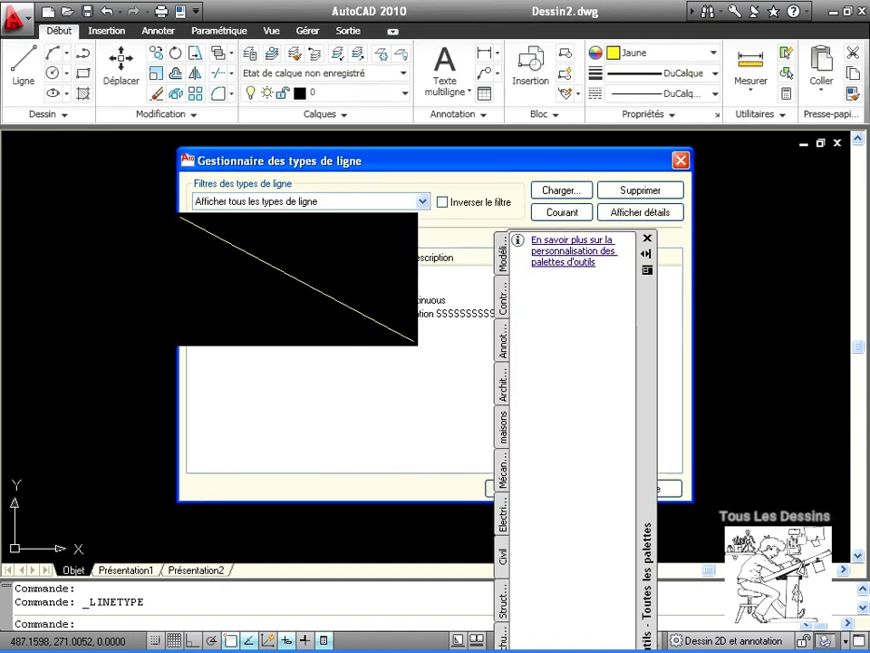
Step: Assign the ISOLATION linetype to the yellow line
left_click(367, 315)
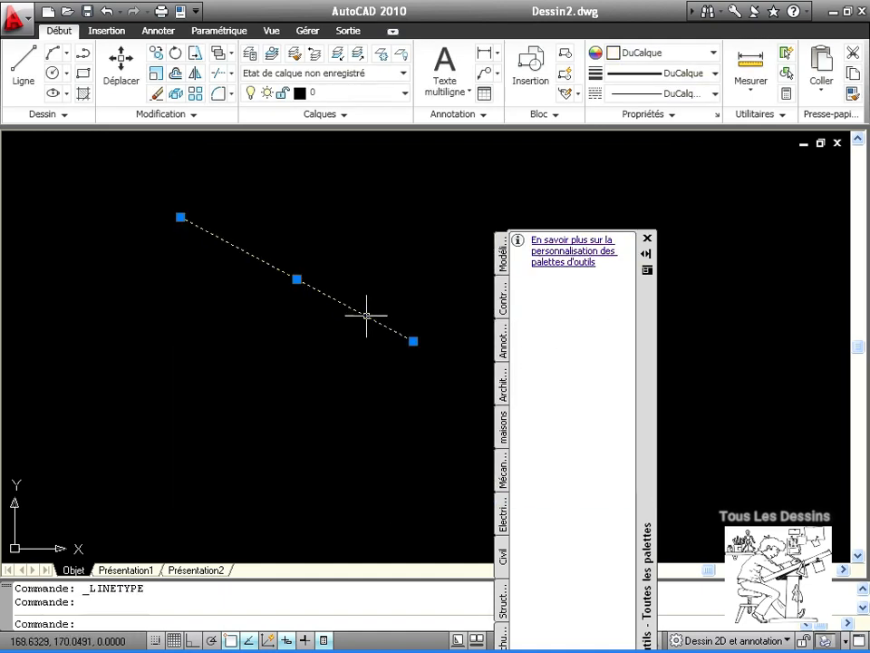
left_click(715, 94)
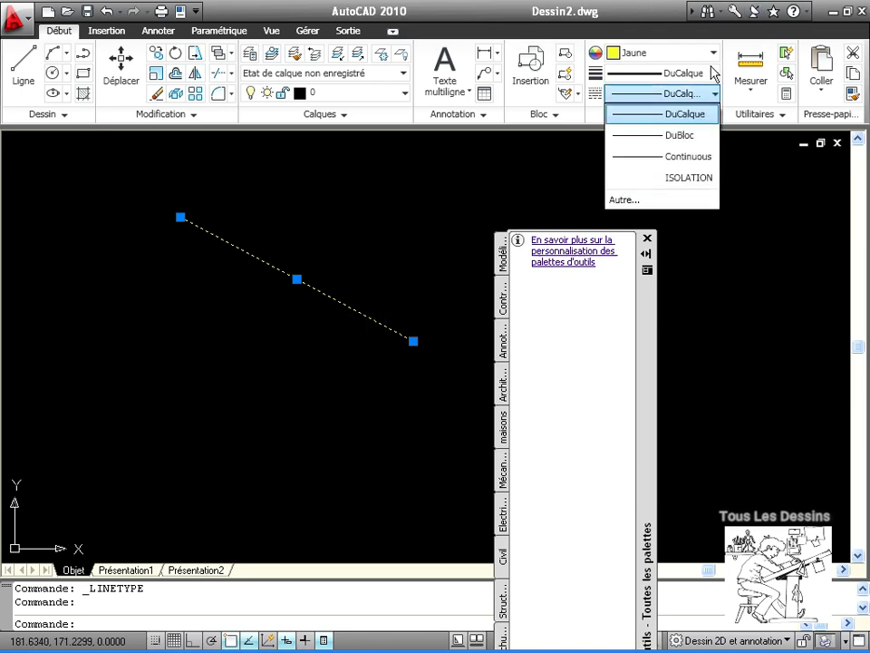
left_click(688, 181)
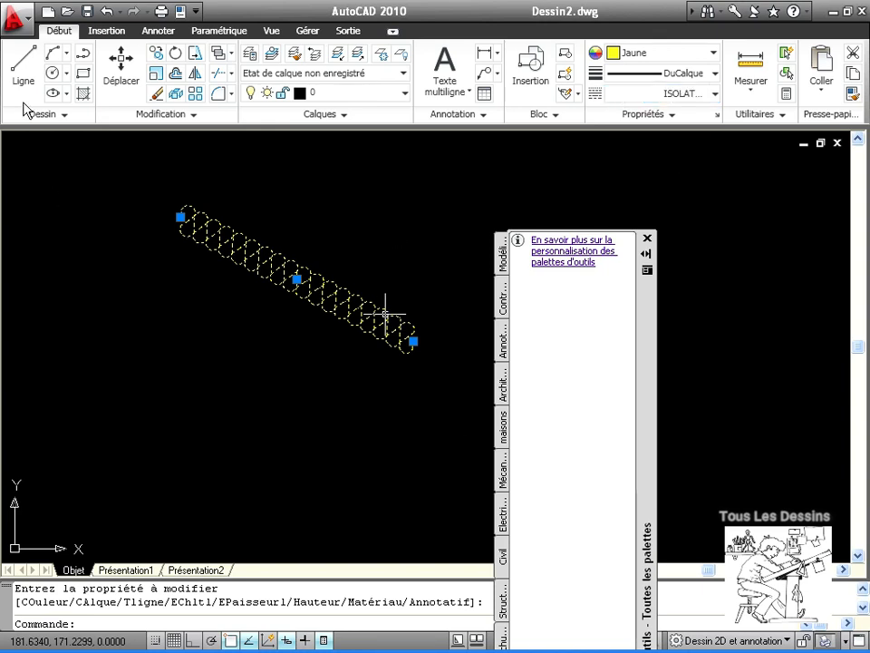
Step: Draw a second line with the default properties below the yellow insulation line
left_click(25, 72)
key("Escape")
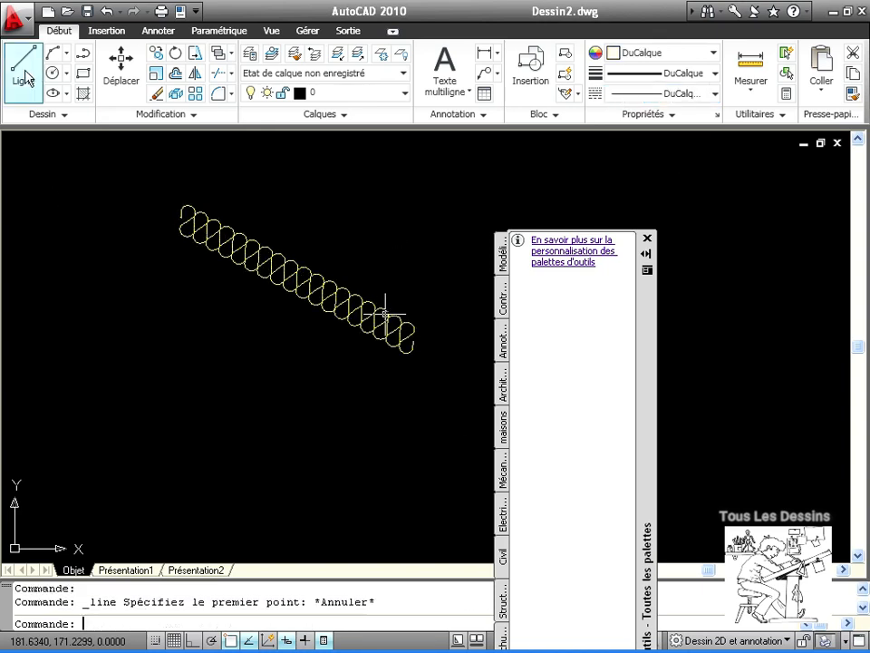
left_click(24, 77)
left_click(148, 343)
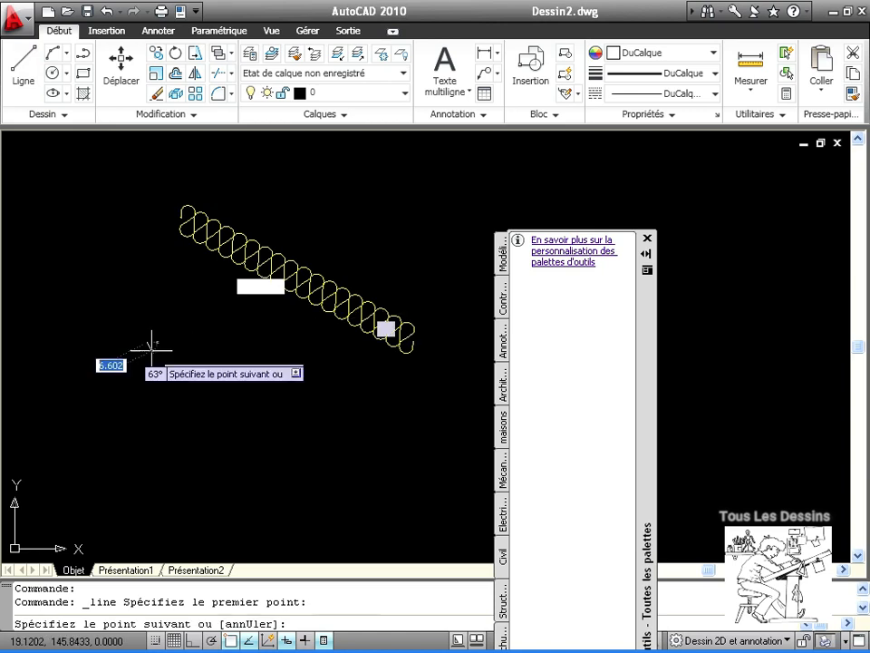
left_click(288, 446)
key("Return")
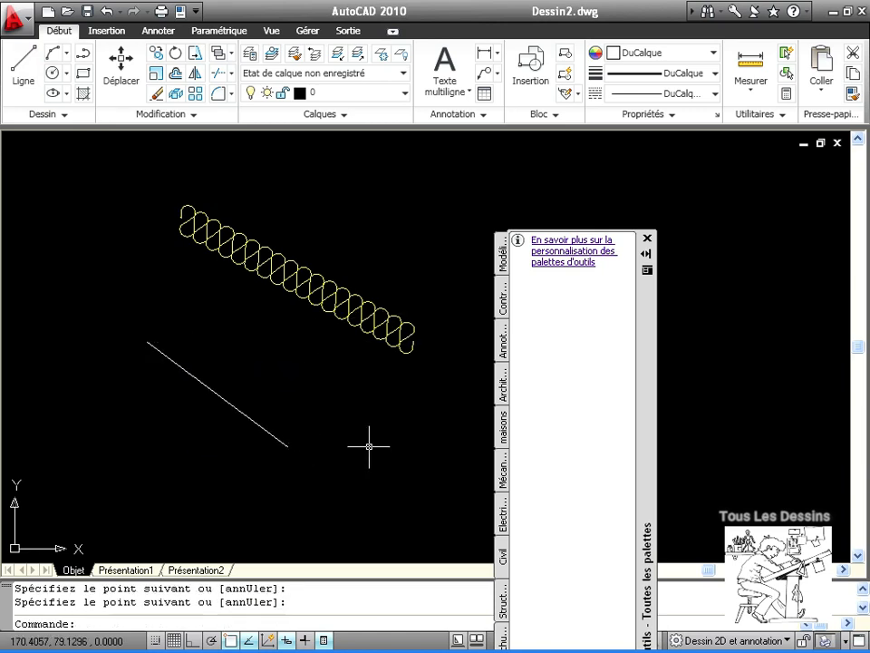
Step: Add the yellow insulation line to the new tool palette as a tool and clear the selection
left_click(325, 300)
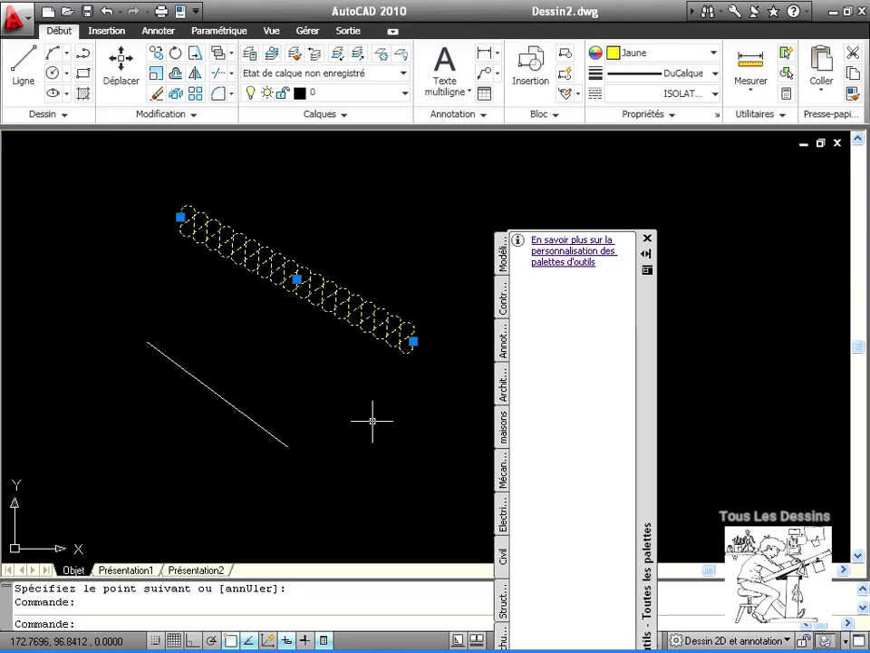
left_click(324, 289)
left_click_drag(325, 289, 563, 299)
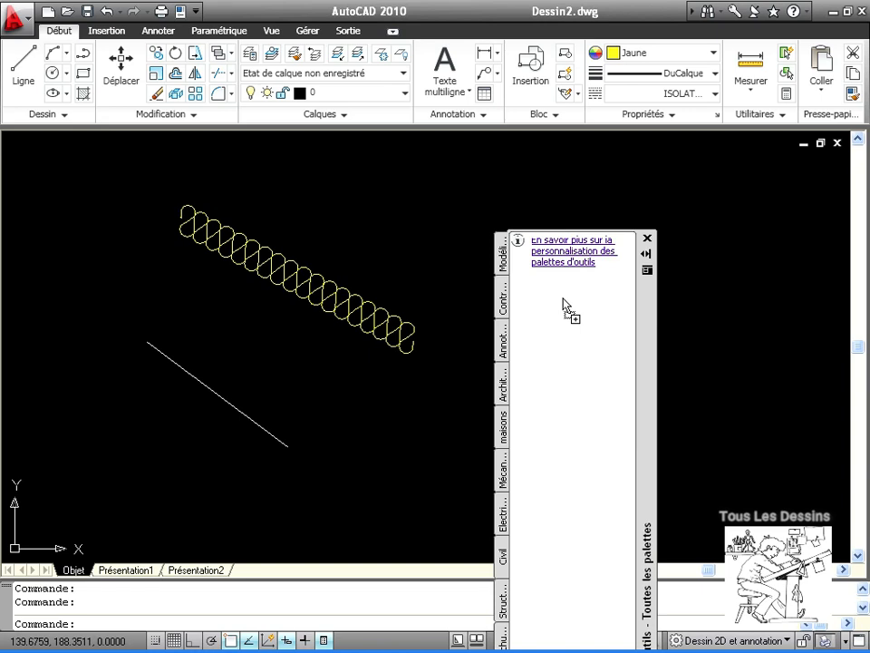
key("Escape")
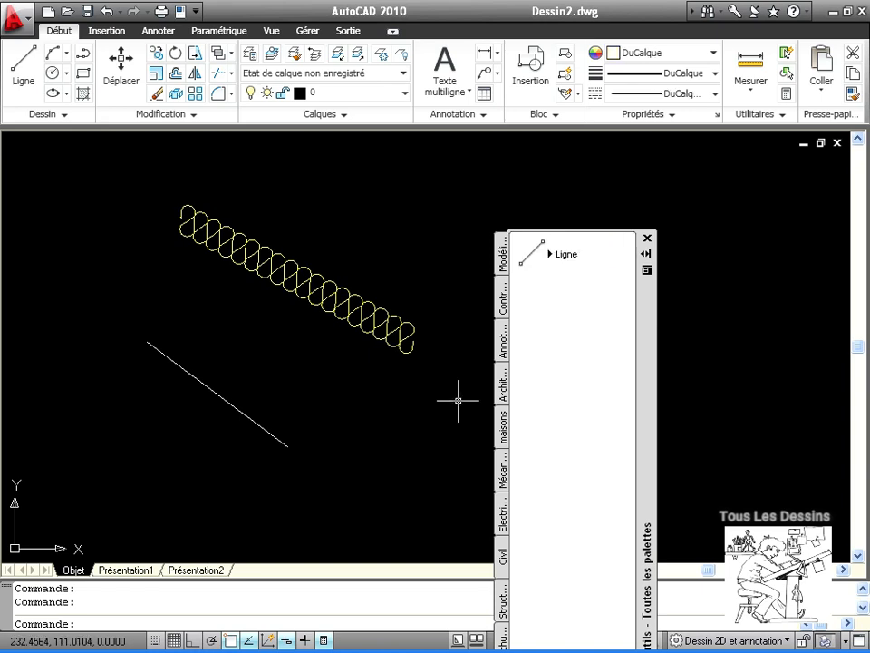
Step: Rename the Ligne tool on the new palette as isolation
right_click(568, 257)
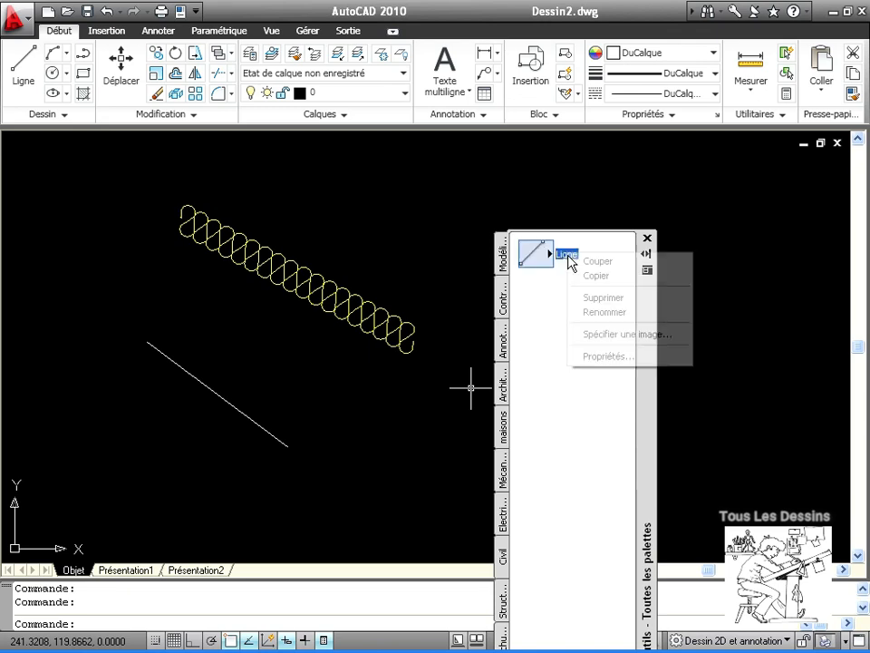
left_click(621, 313)
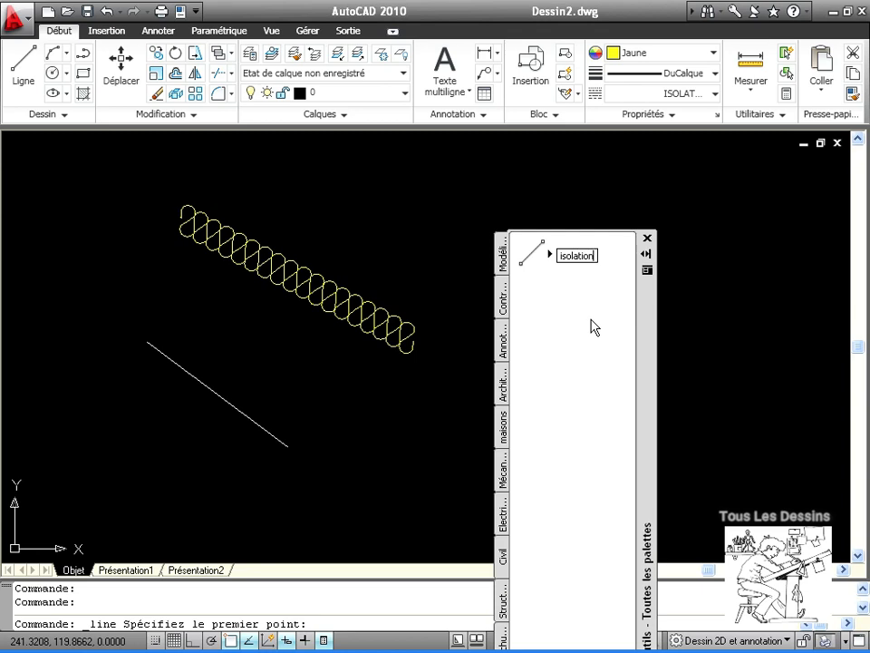
key("Return")
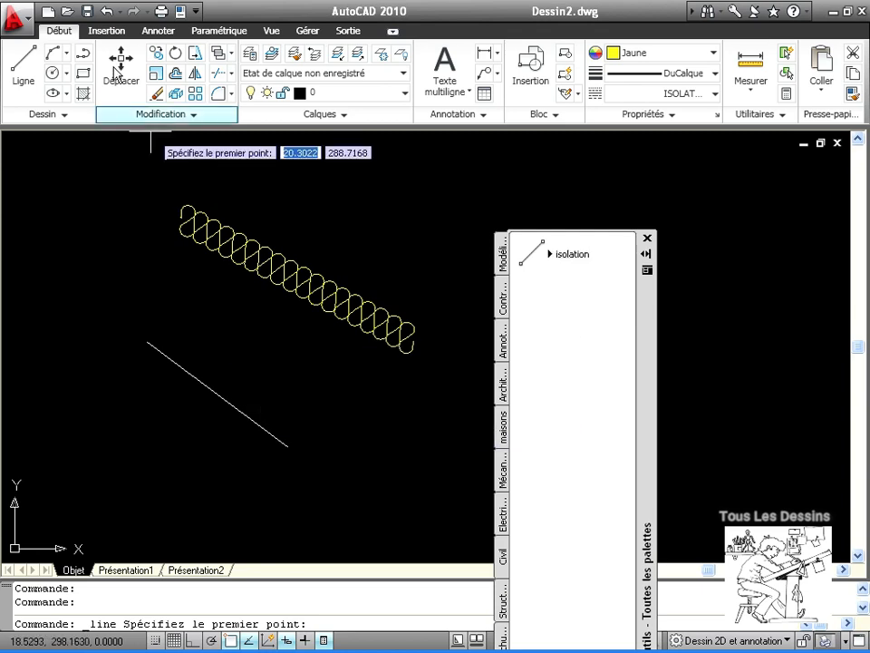
Step: Draw three connected segments with the standard Line command, the first about 131 units long and the second about 430 units
left_click(10, 76)
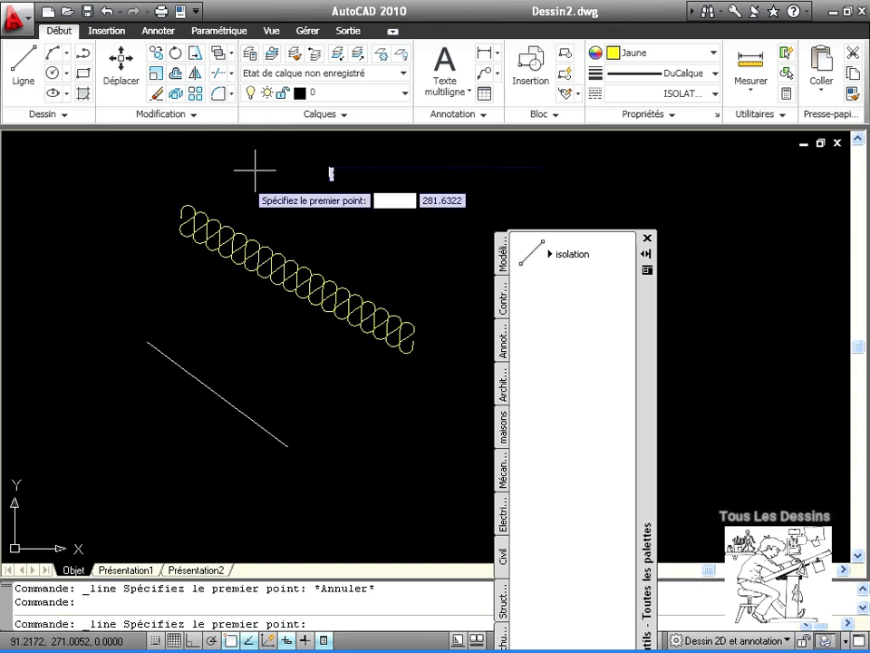
left_click(70, 342)
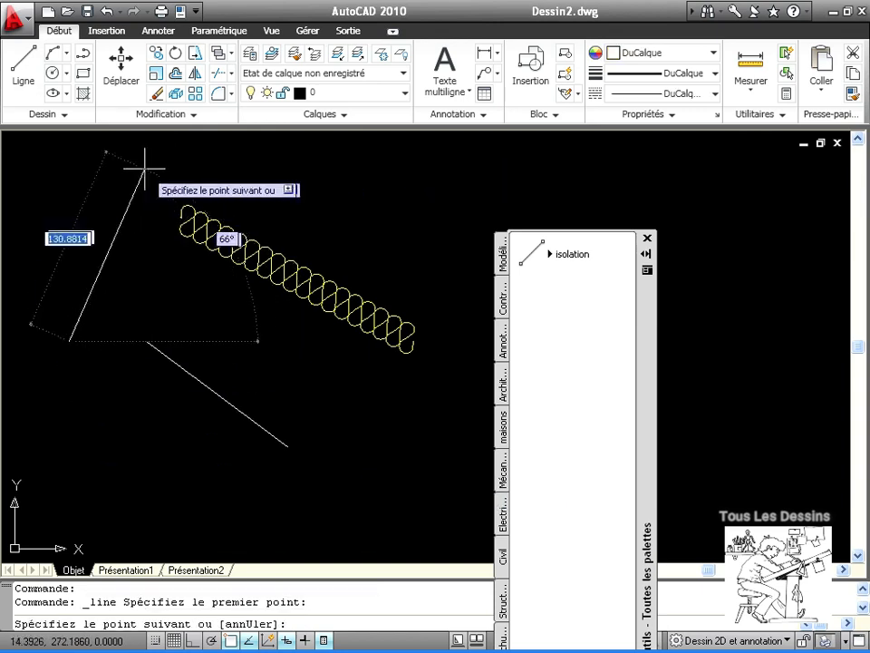
left_click(143, 168)
left_click(761, 174)
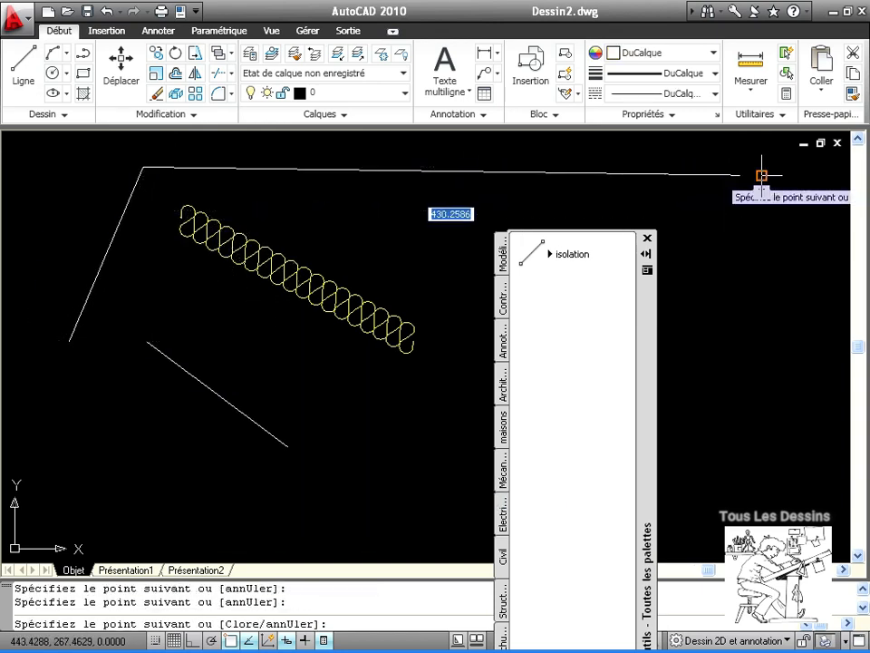
left_click(766, 302)
key("Return")
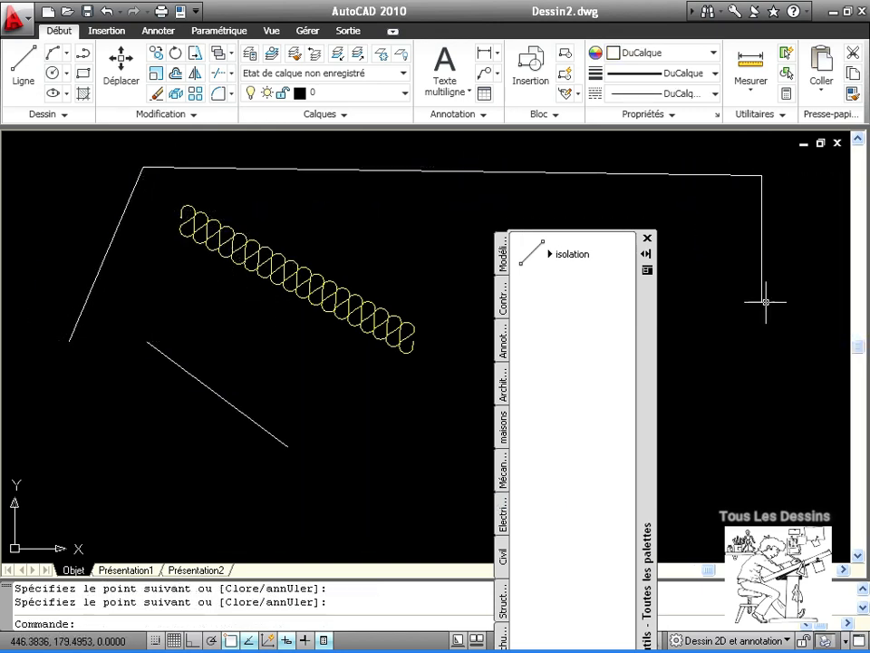
Step: Draw two connected insulation segments with the isolation palette tool, one along the lower part of the drawing and one rising from its end
left_click(533, 253)
left_click(138, 441)
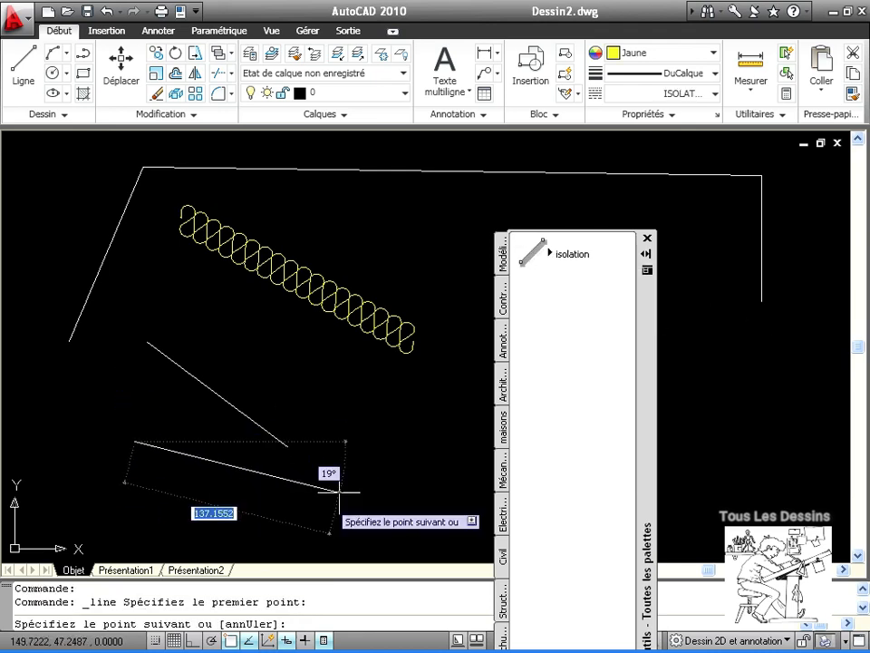
left_click(419, 496)
left_click(449, 237)
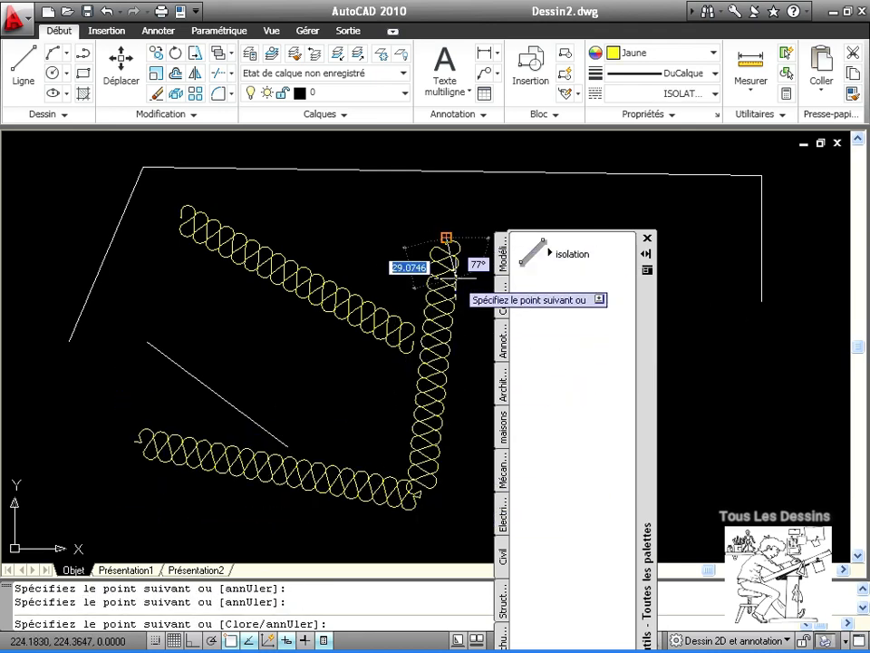
Step: Draw an insulation circle of radius about 114 units in the drawing's lower-right area, using the circle variant of the isolation palette tool
left_click(551, 255)
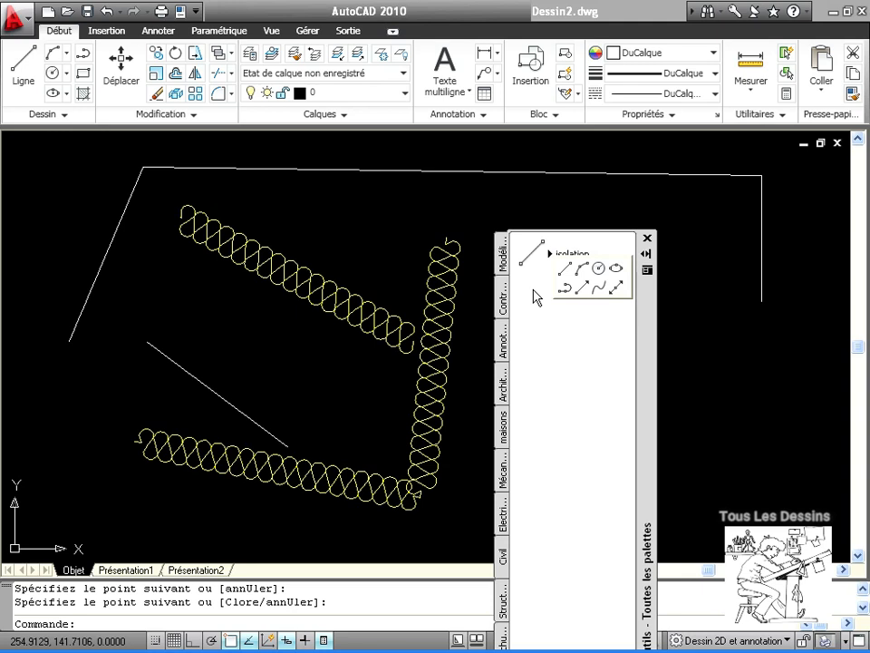
left_click(599, 267)
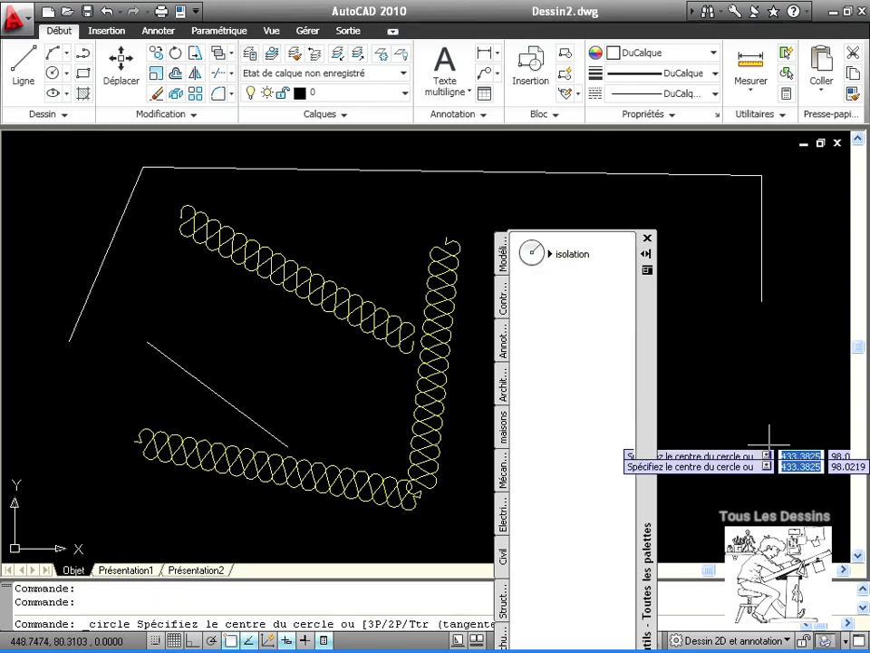
left_click(770, 449)
left_click(699, 287)
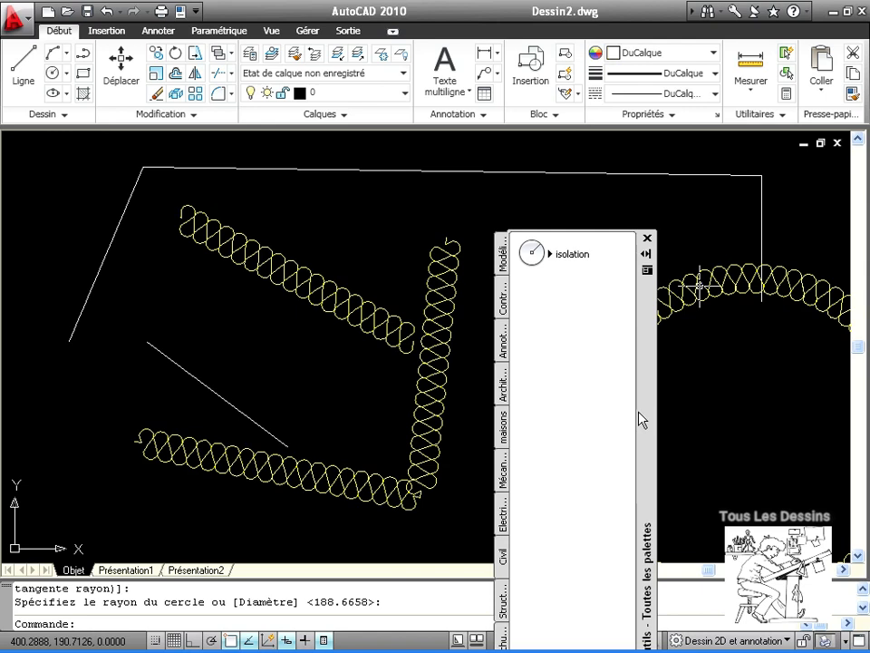
Step: Draw a small upright rectangle in the lower-left area of the drawing, beside the start of the lower insulation segment
left_click(83, 72)
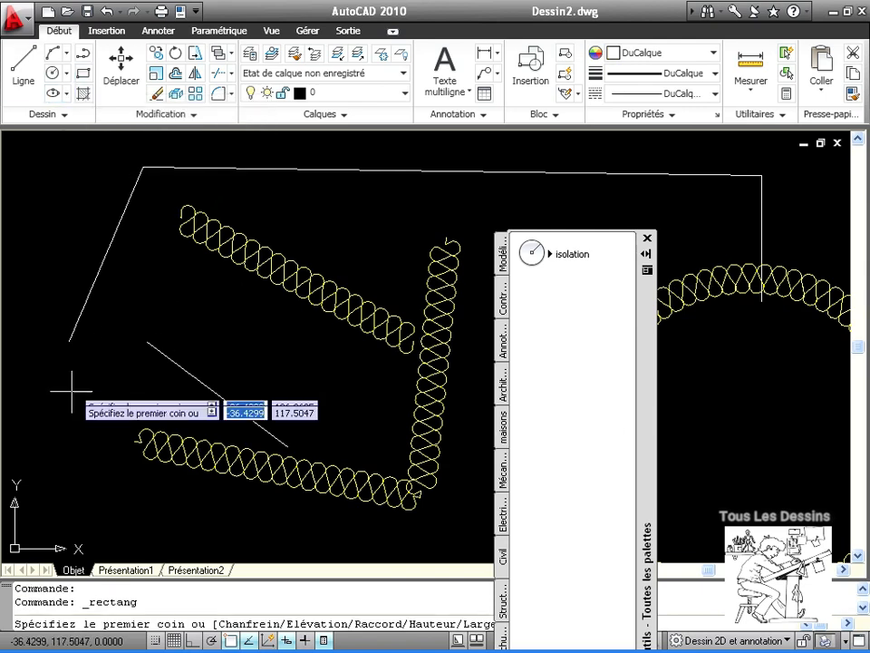
left_click(47, 418)
left_click(96, 501)
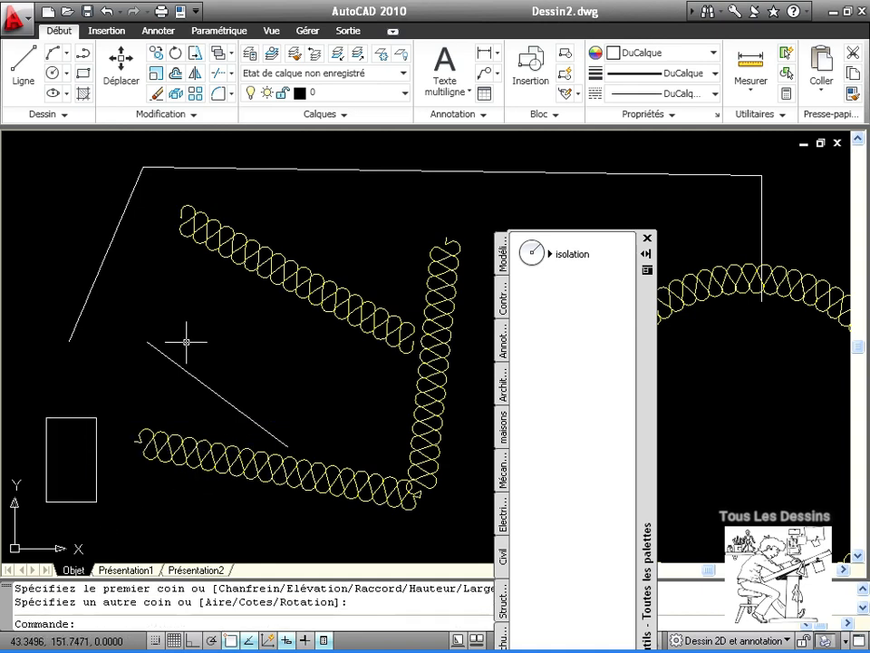
Step: Start a hatch inside the small rectangle with the predefined LINE pattern and preview it
left_click(84, 97)
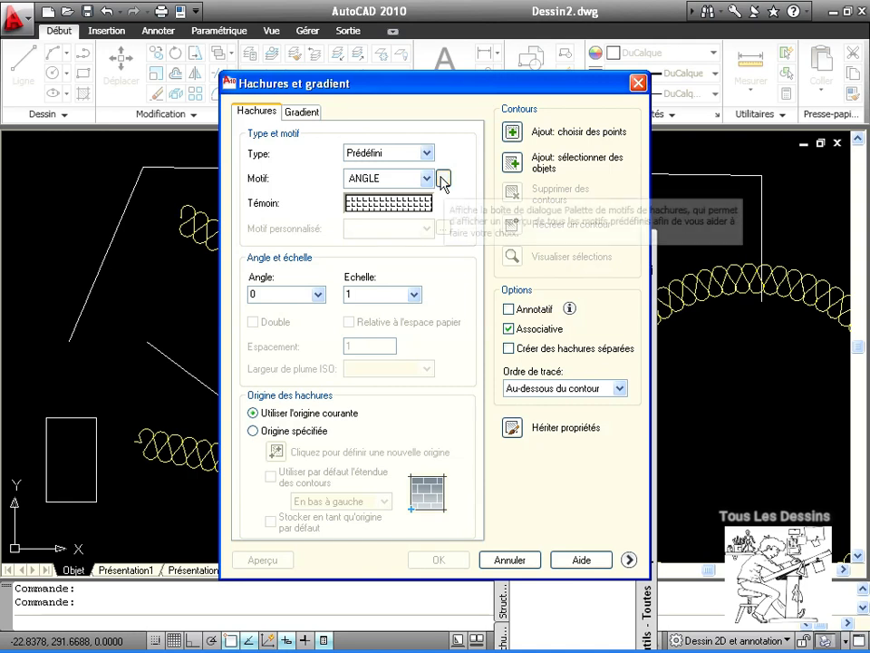
left_click(443, 178)
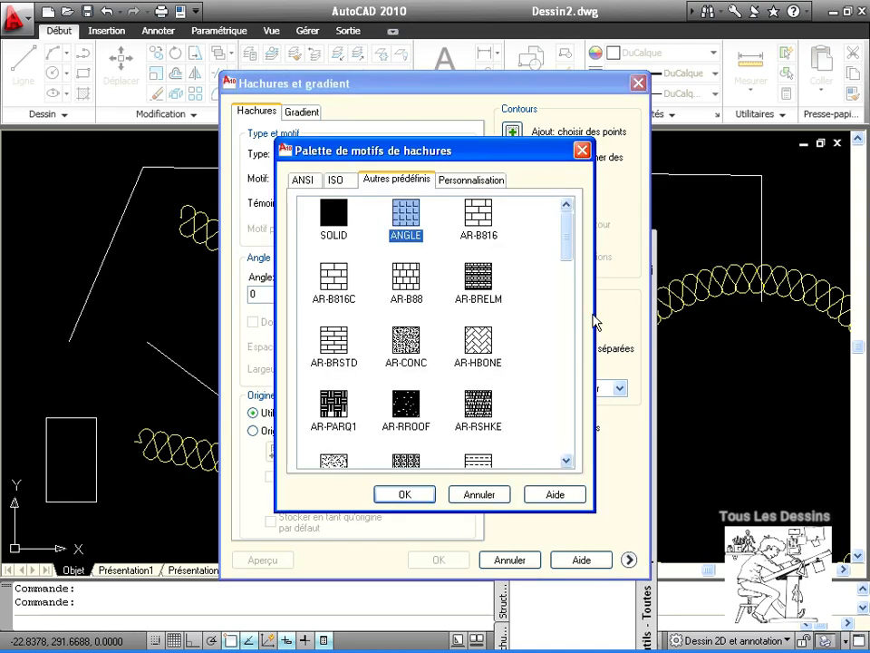
left_click_drag(567, 243, 559, 389)
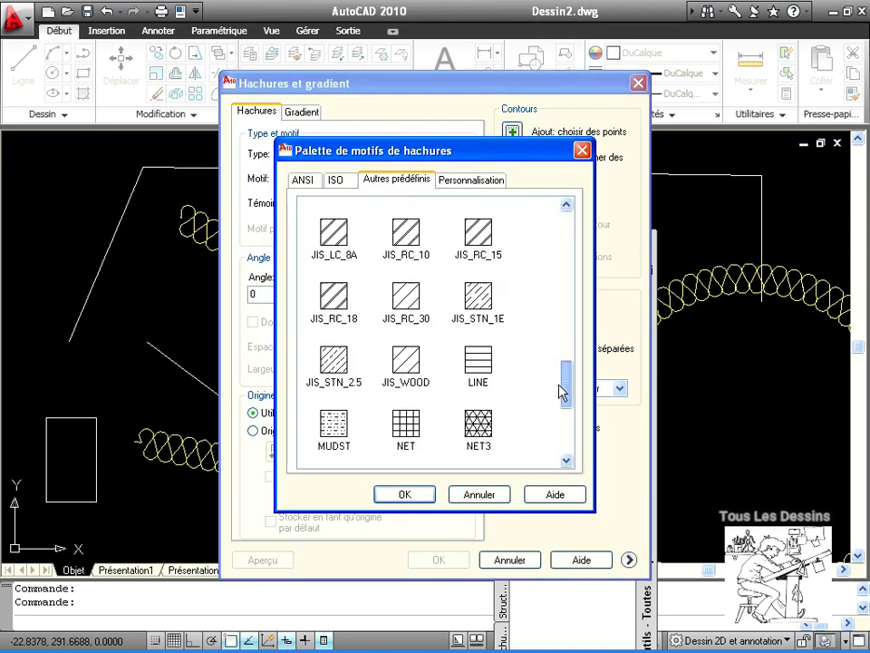
left_click(484, 379)
left_click(404, 495)
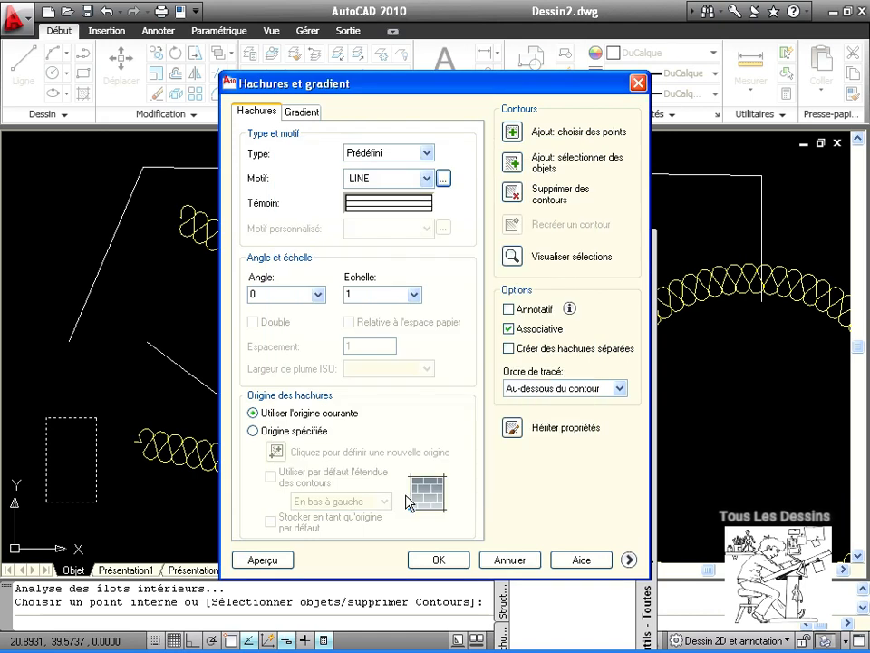
left_click(279, 563)
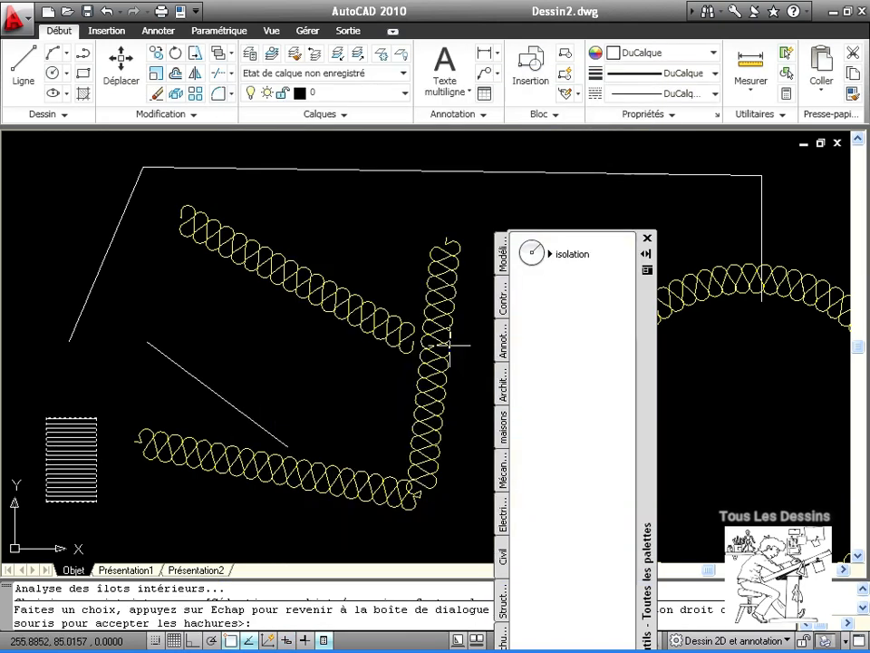
left_click(444, 340)
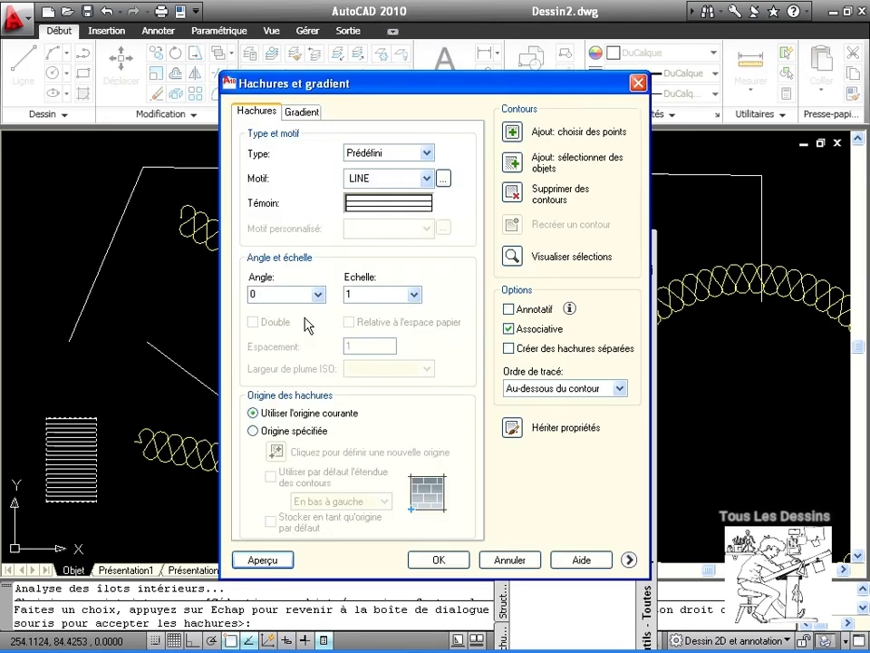
Step: Set the hatch angle to 45 and the scale to 1.2, and apply the hatch to the rectangle
left_click_drag(273, 291, 248, 274)
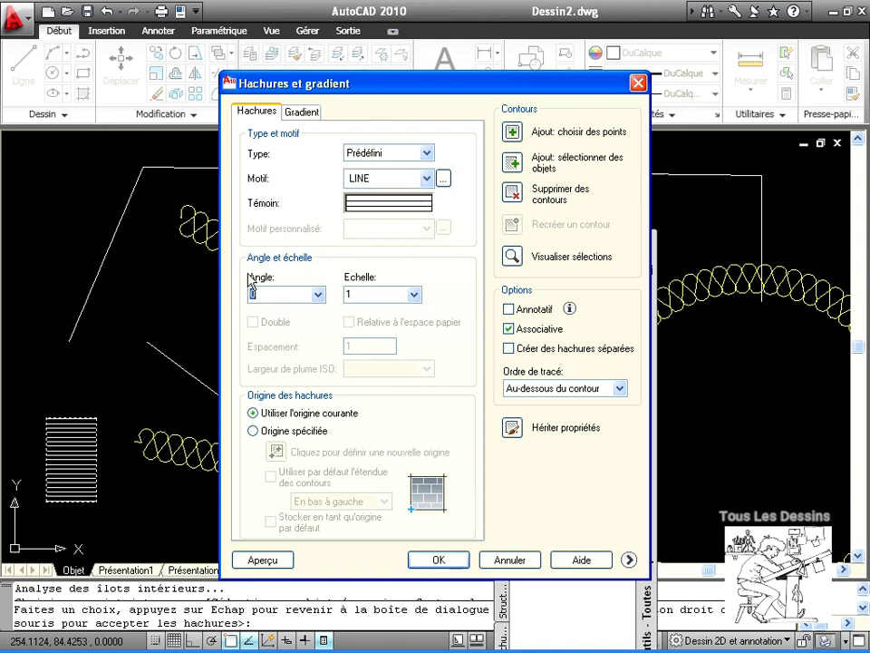
type("45")
key("Tab")
type("1.2")
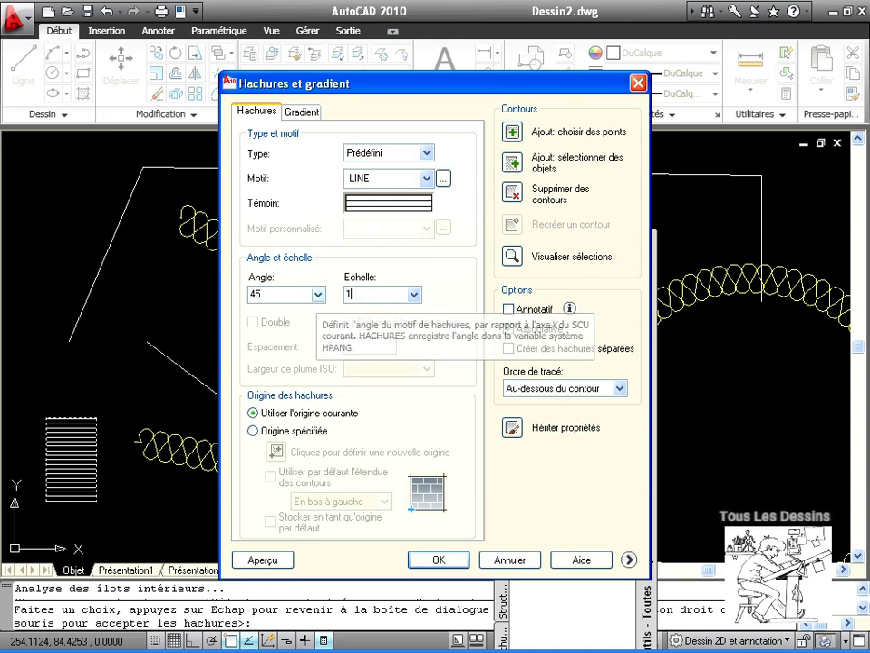
left_click(438, 559)
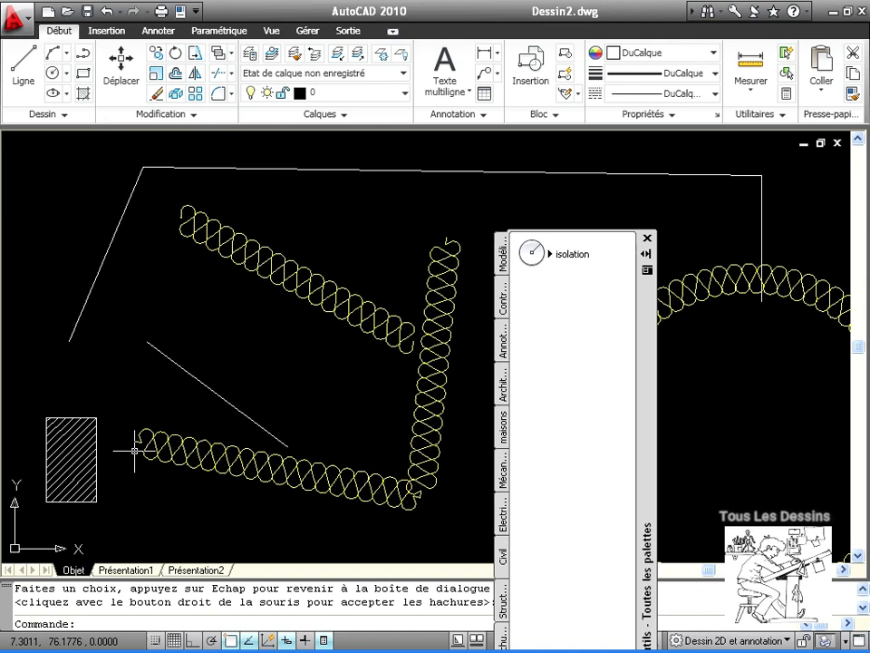
Step: Change the rectangle's hatch colour to Magenta and add the hatch to the custom palette as a tool
left_click(75, 463)
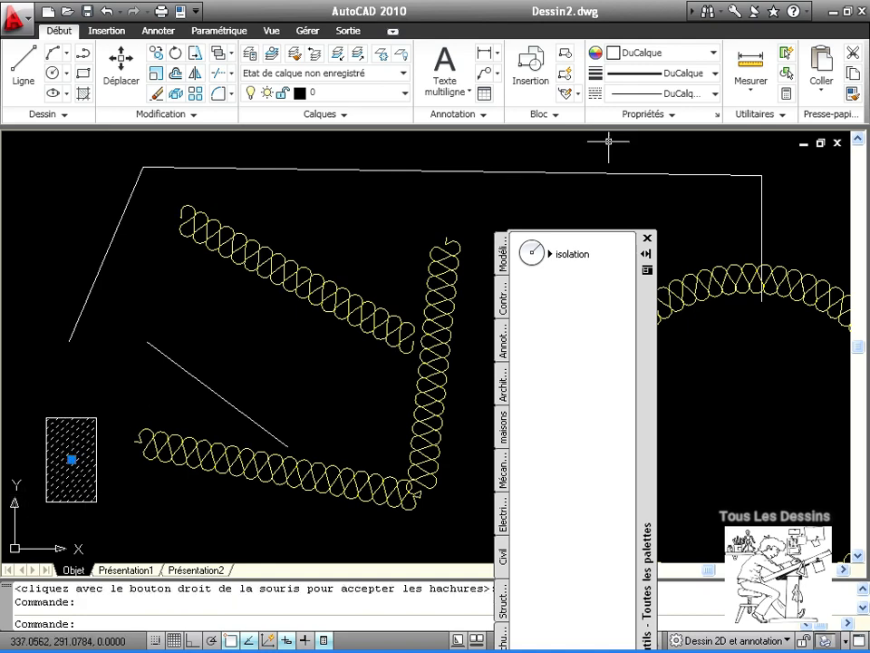
left_click(696, 54)
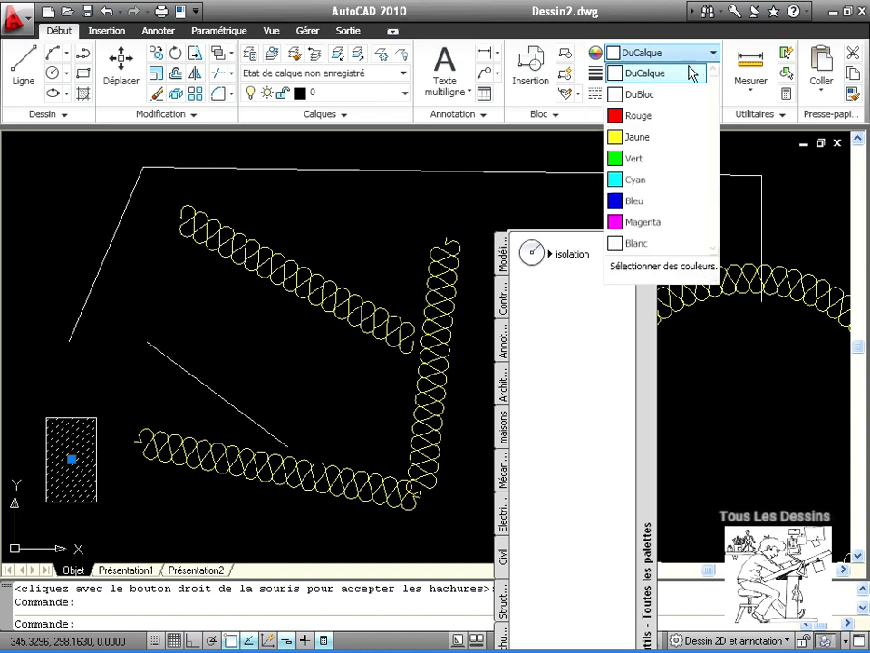
left_click(626, 222)
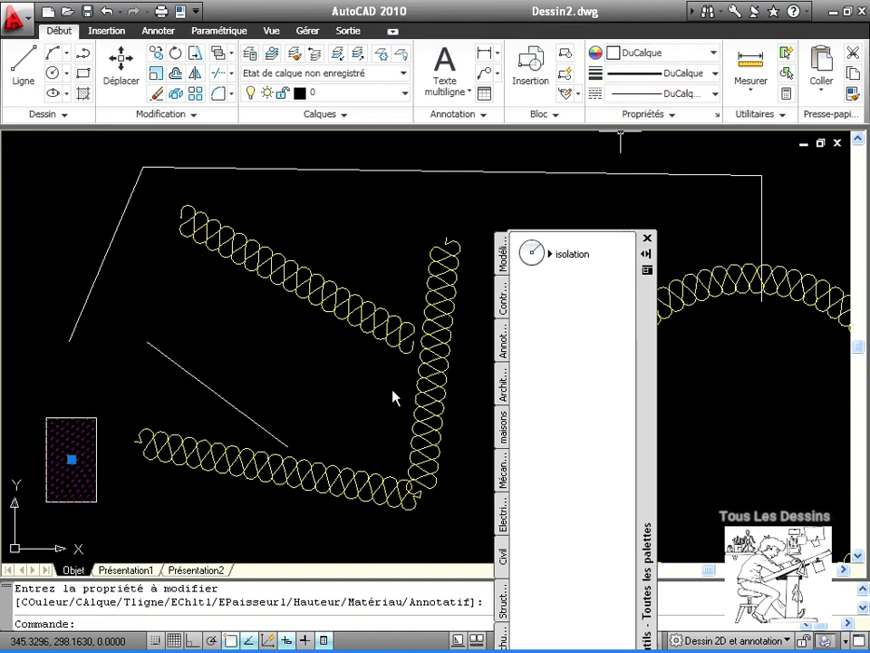
key("Escape")
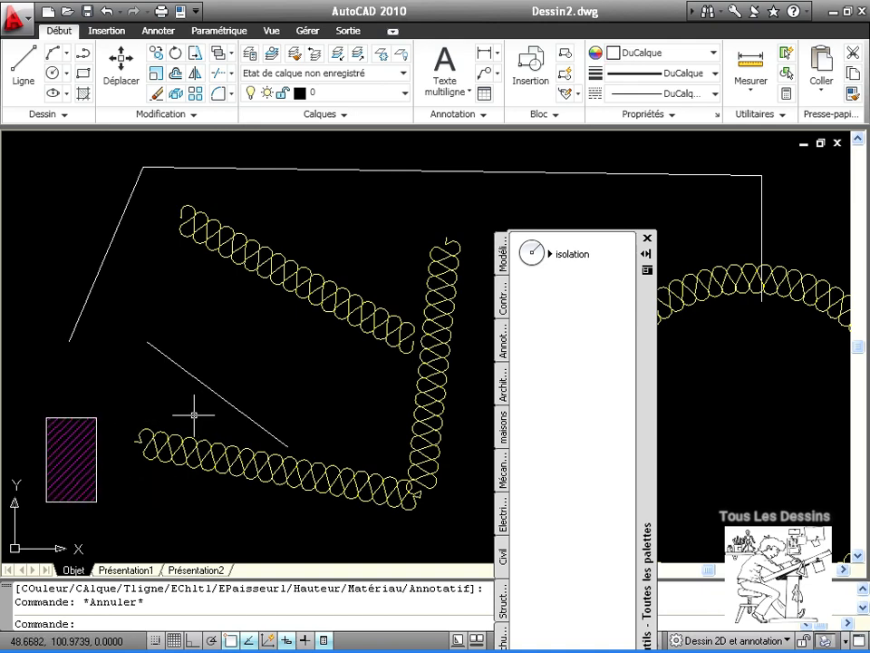
left_click(81, 455)
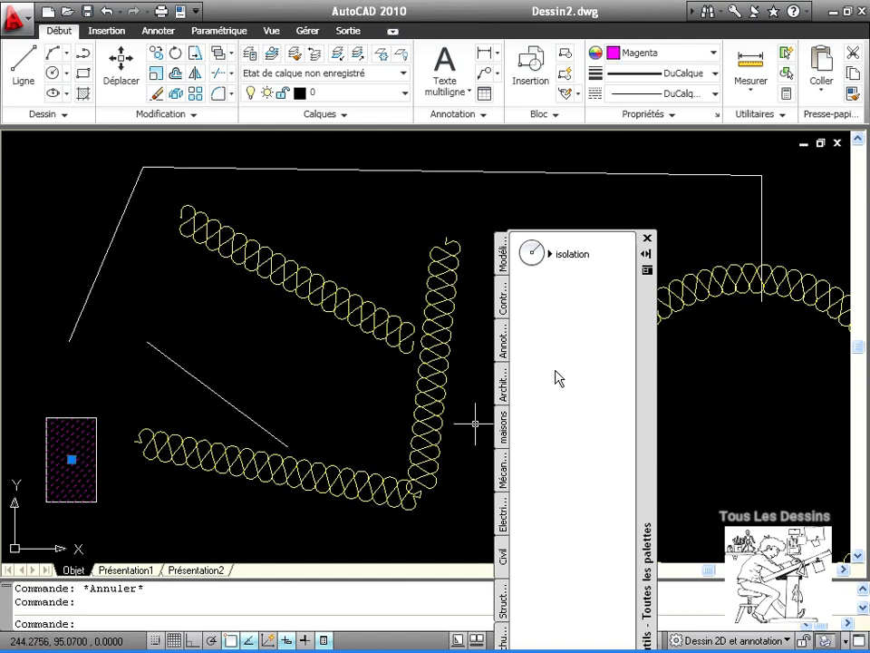
mouse_move(56, 458)
left_mouse_down()
mouse_move(544, 355)
mouse_move(569, 321)
mouse_move(562, 313)
mouse_move(566, 319)
left_mouse_up()
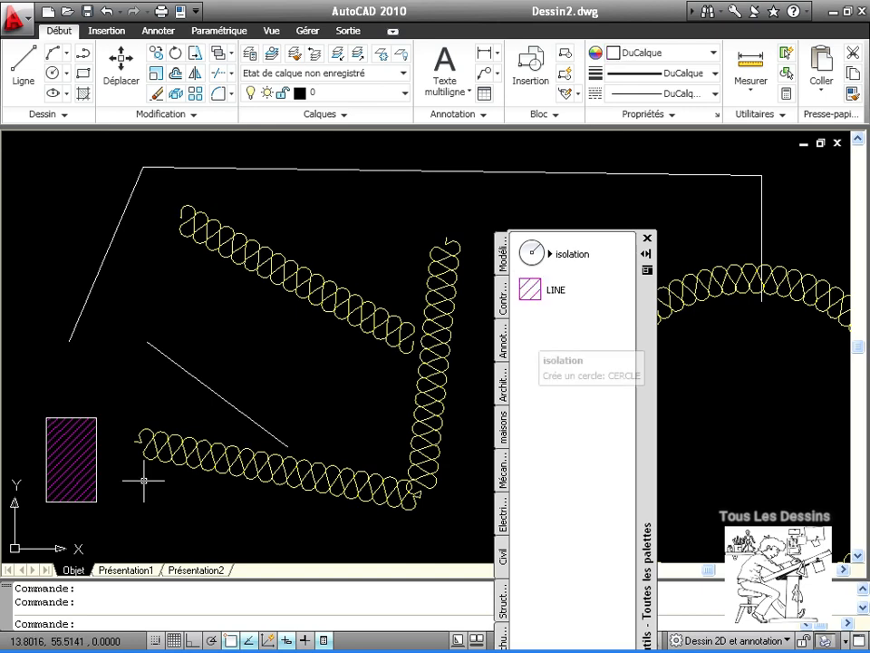
Step: Draw a white circle around the upper-left insulation segment and fill its interior with the magenta LINE hatch tool from the palette
left_click(52, 72)
left_click(215, 284)
left_click(287, 400)
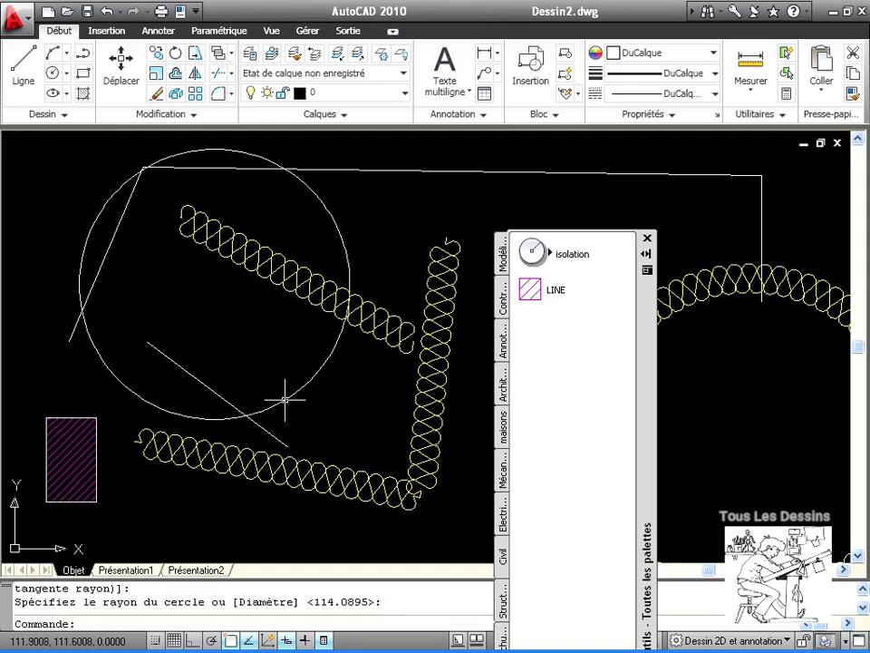
left_click_drag(238, 292, 208, 294)
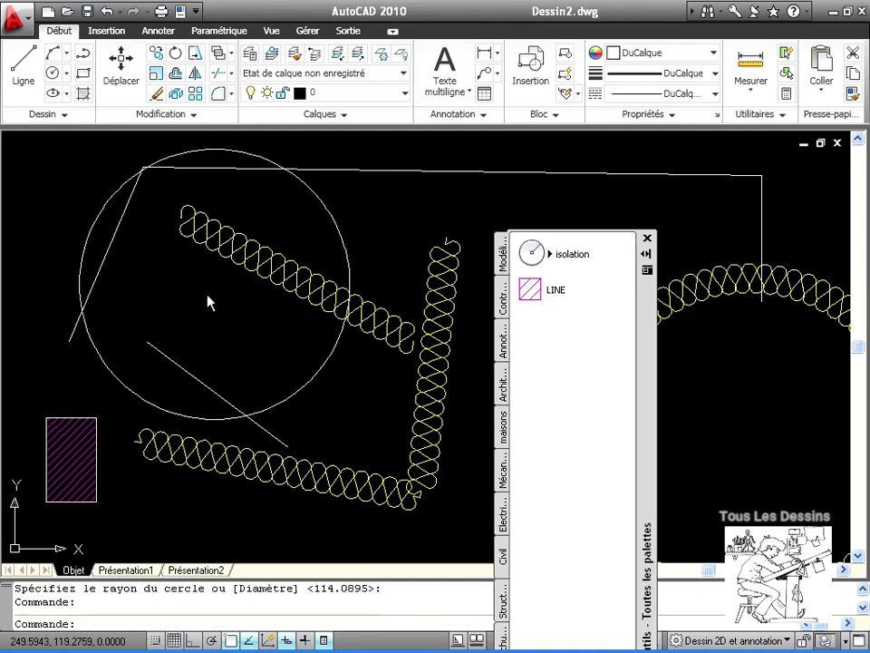
mouse_move(207, 283)
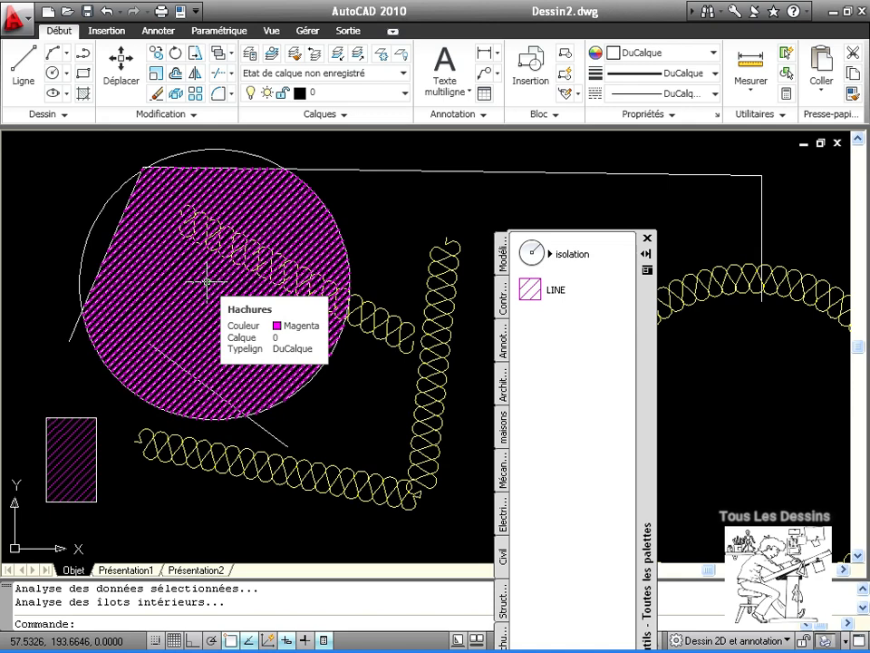
Step: Open the palette customization settings and delete the Nouveau groupe nested under Styles visuels
left_click_drag(647, 443, 632, 281)
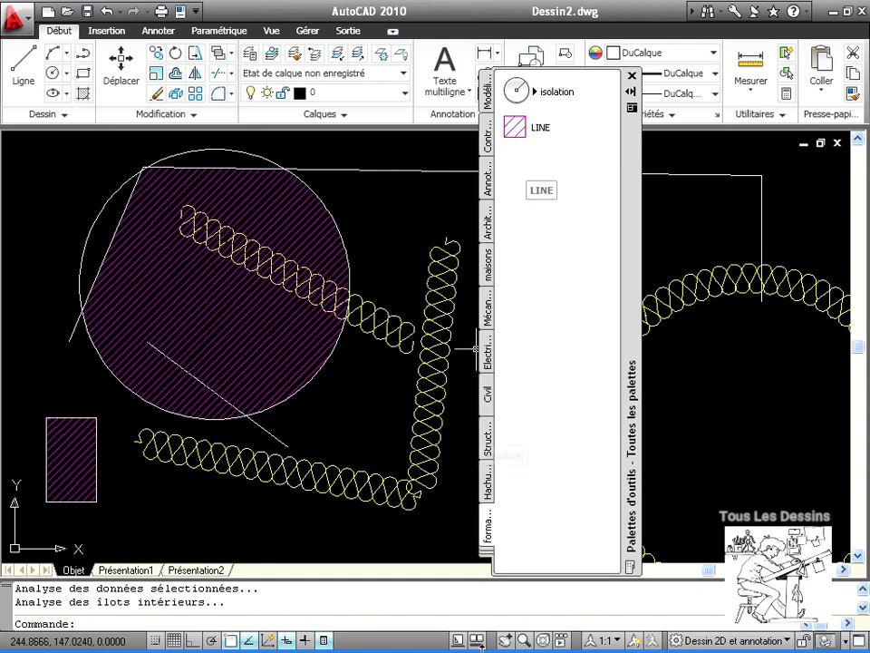
left_click(626, 566)
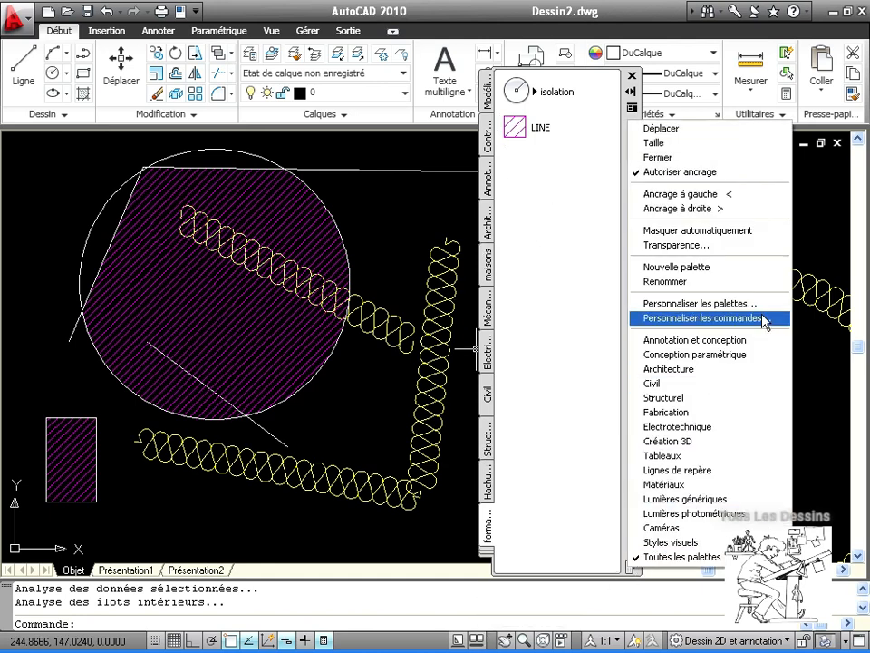
left_click(726, 303)
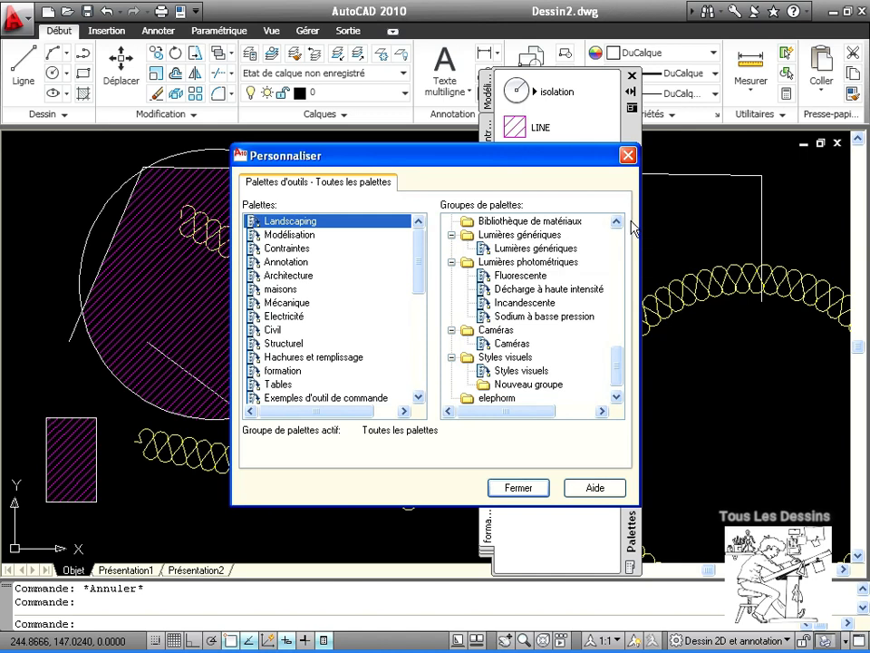
scroll(616, 381, "down", 1)
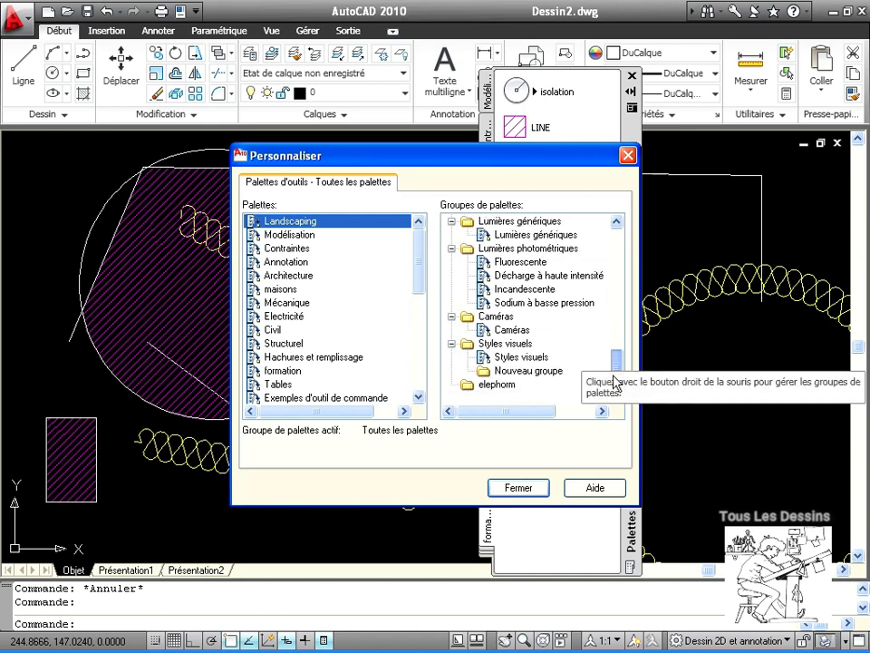
left_click(478, 384)
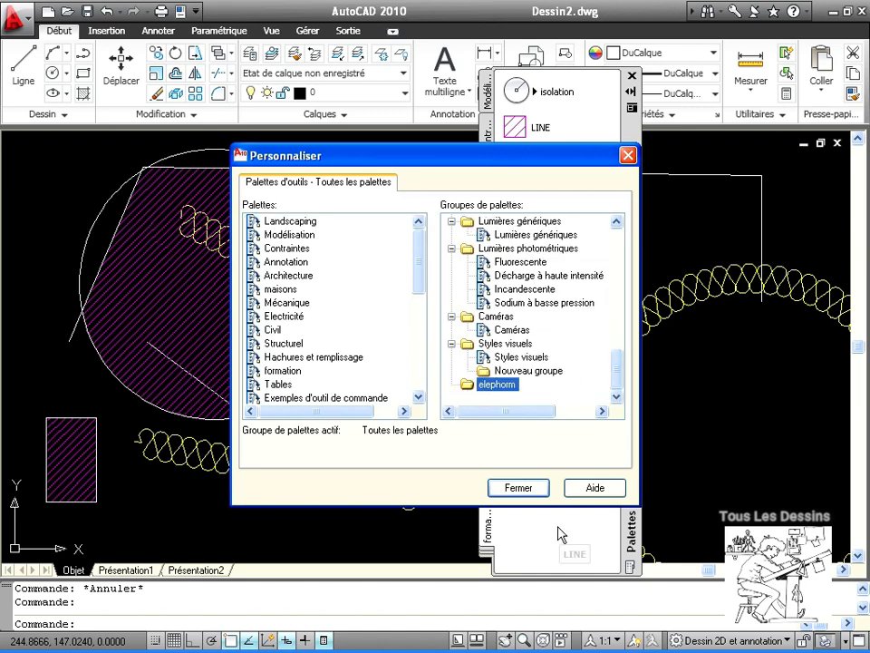
left_click(494, 370)
right_click(491, 371)
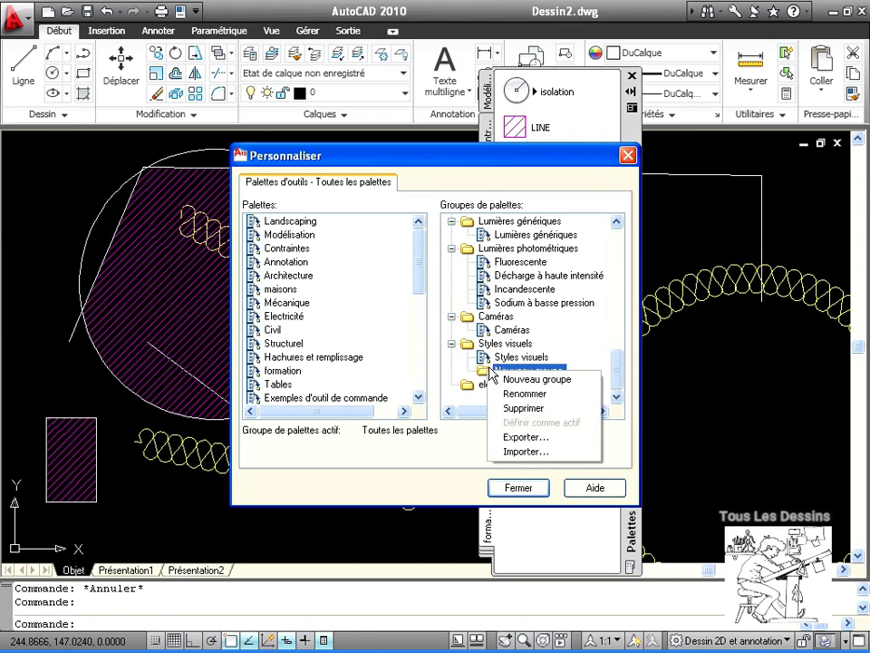
left_click(531, 410)
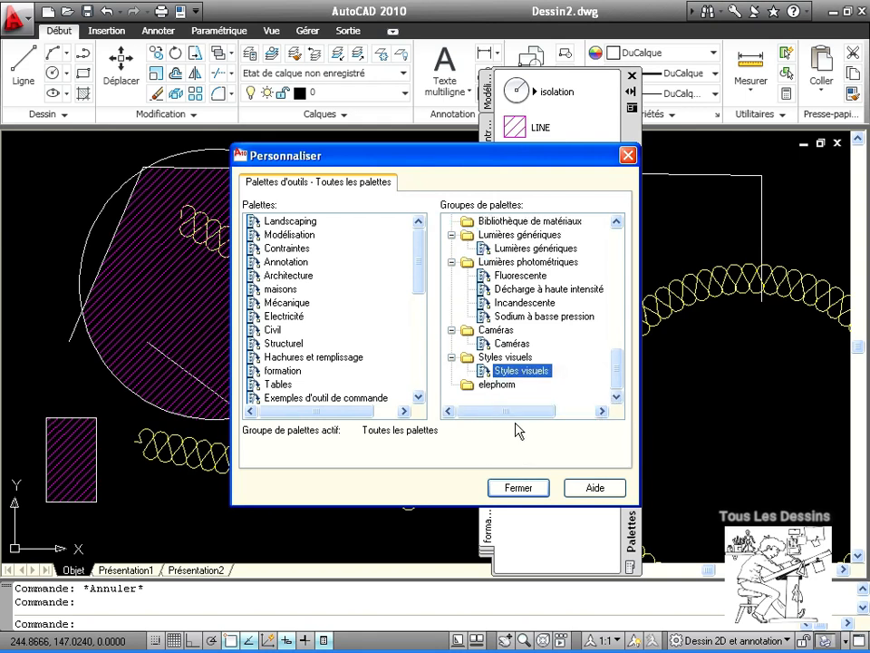
Step: Delete the elephorm palette group
left_click(470, 389)
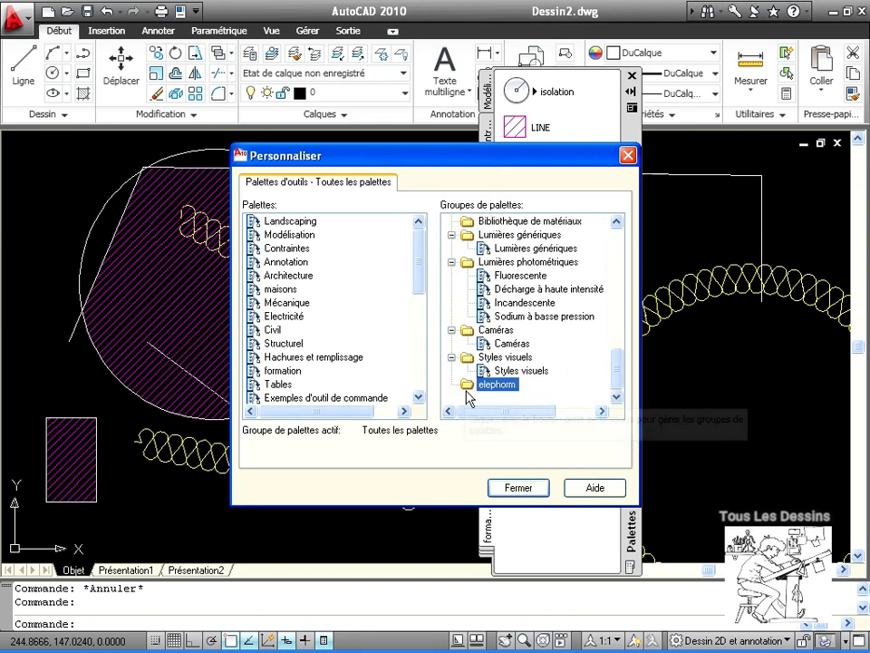
right_click(468, 382)
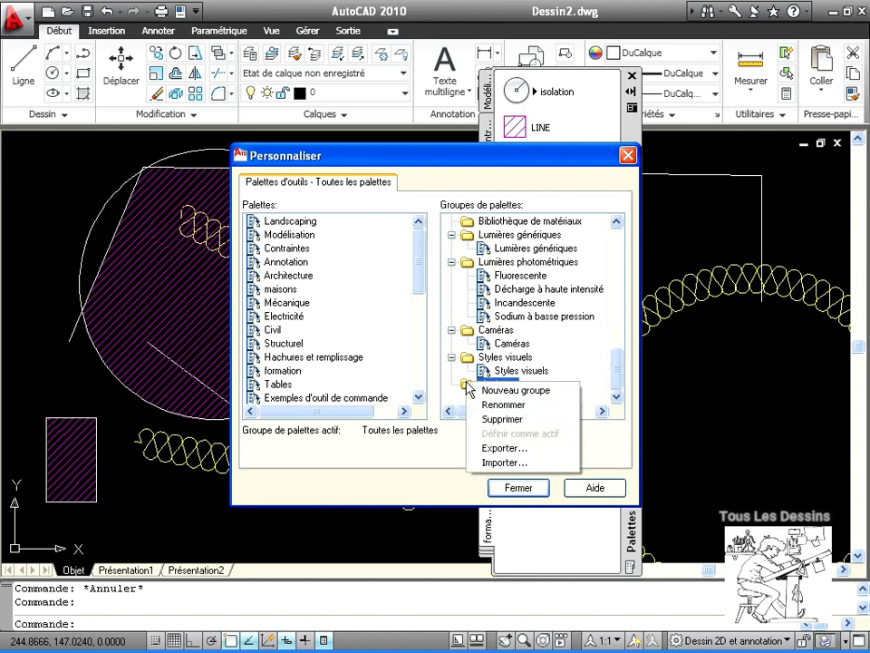
left_click(494, 419)
Step: Create a new top-level palette group named formation at the end of the palette groups
right_click(472, 404)
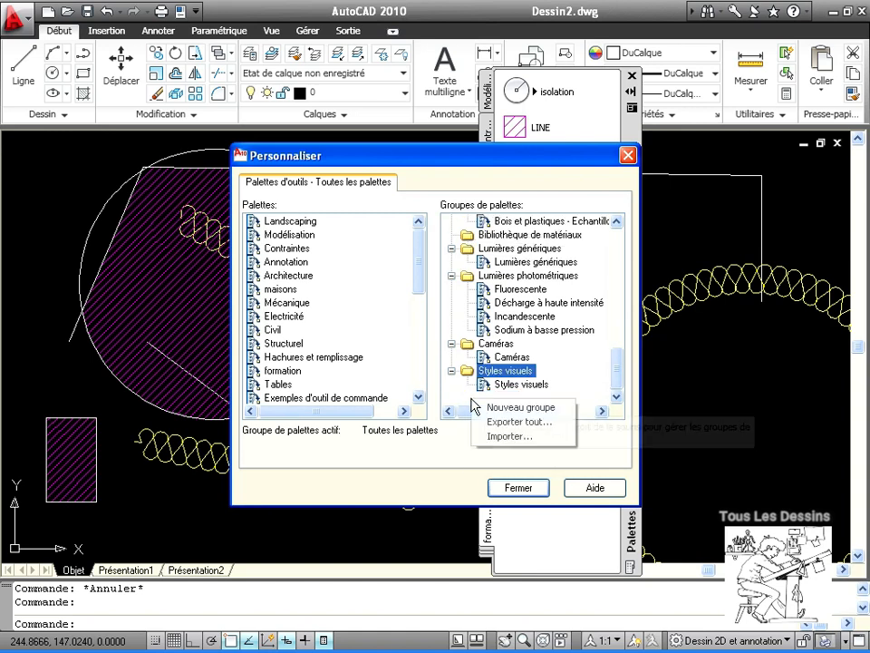
left_click(494, 408)
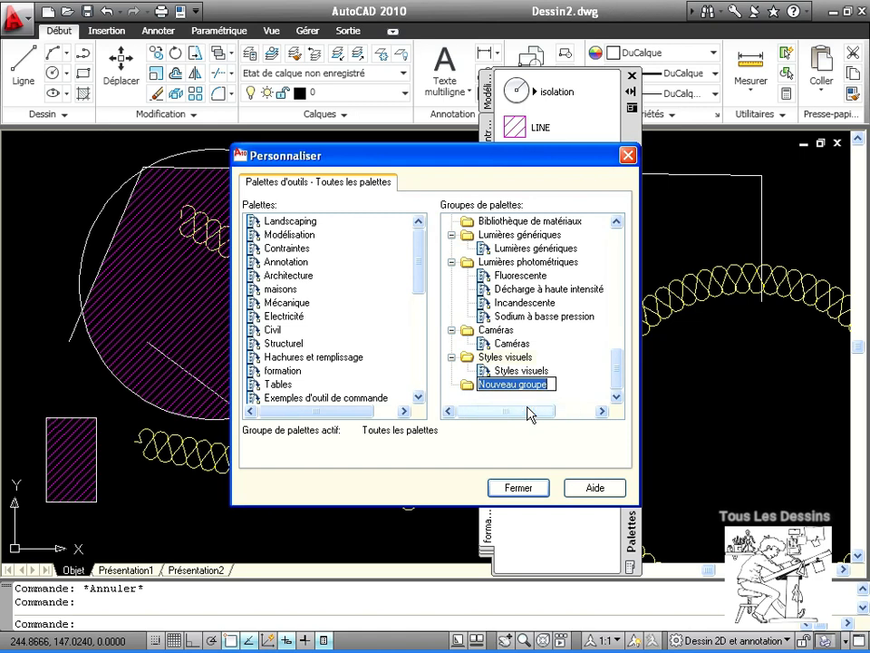
type("f")
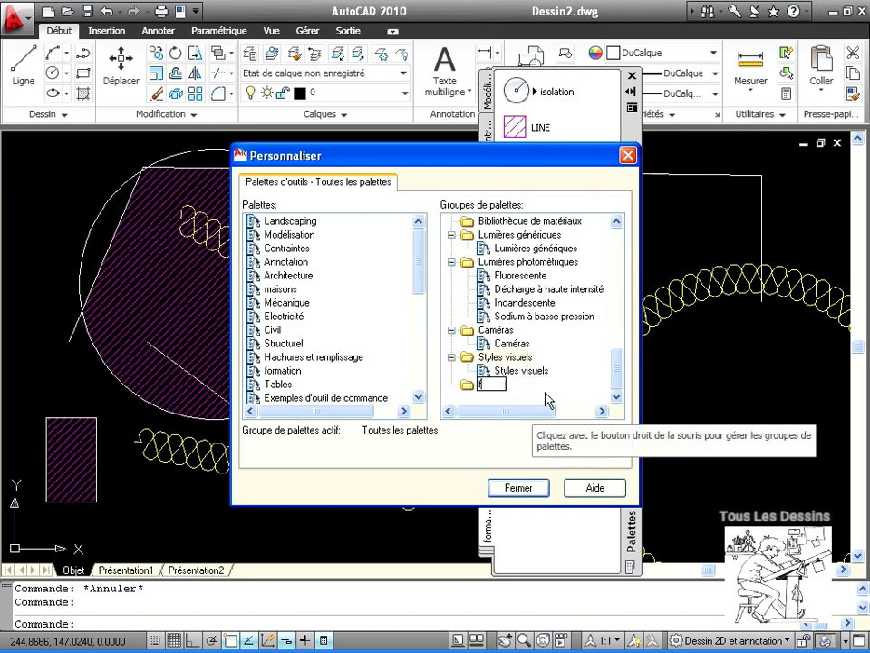
type("ormat")
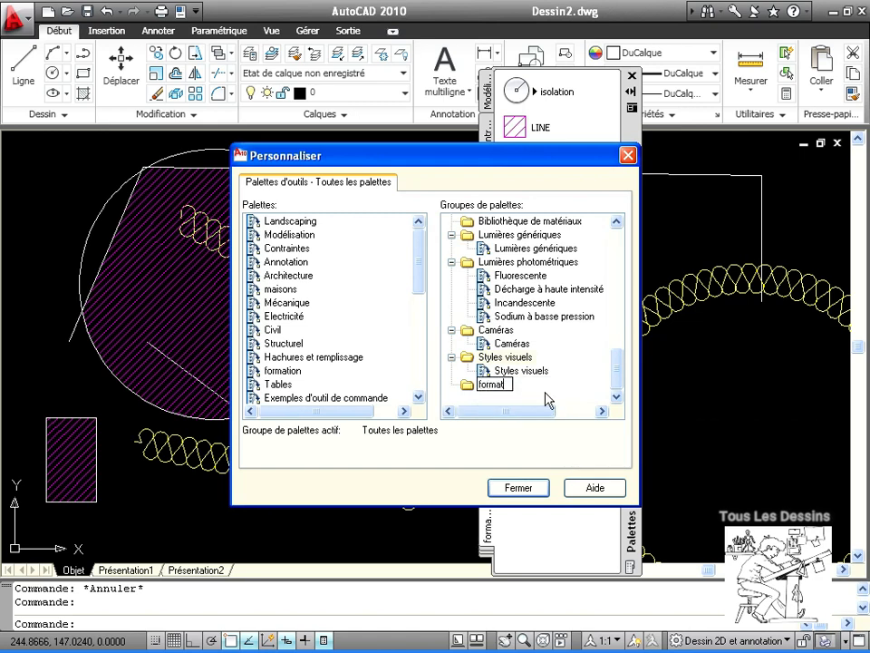
type("ion")
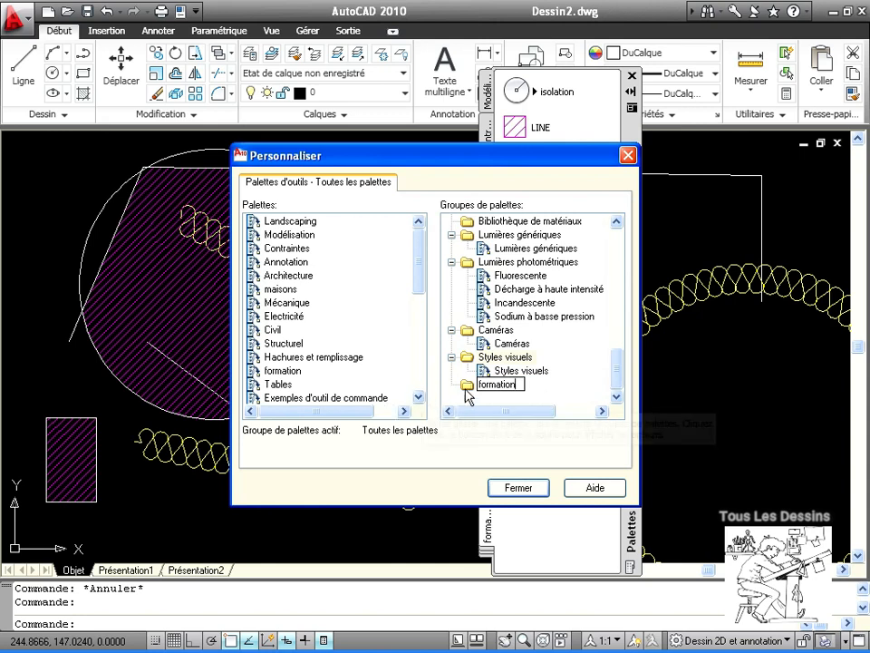
left_click(466, 384)
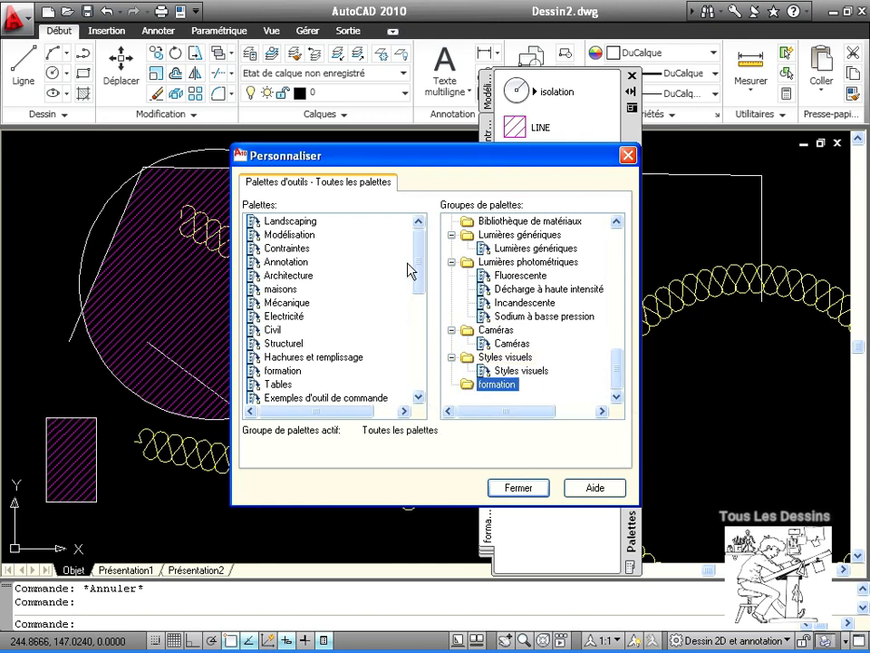
Step: Add the formation and maisons palettes to the formation palette group
left_click(290, 373)
left_click_drag(241, 371, 472, 386)
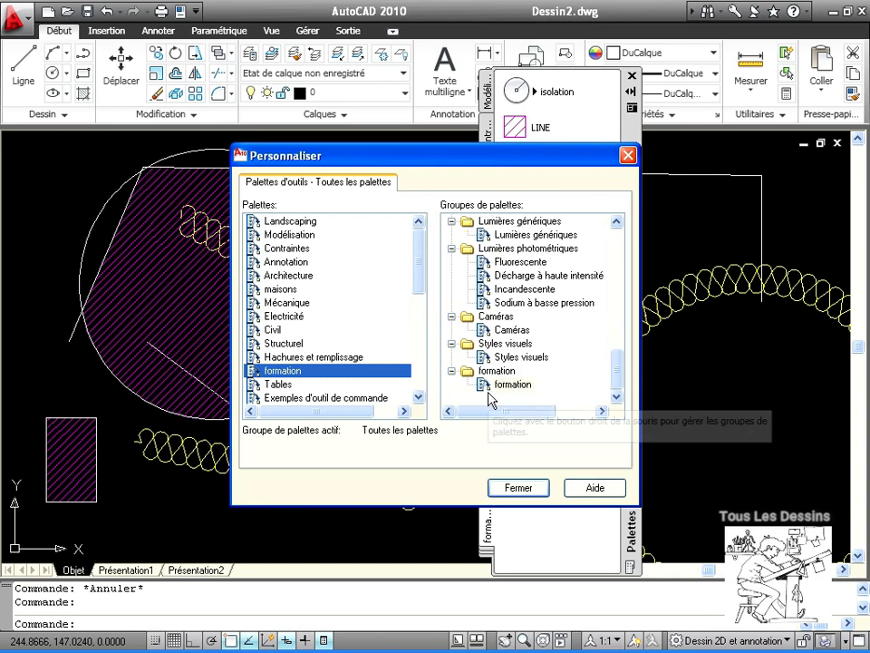
left_click(267, 288)
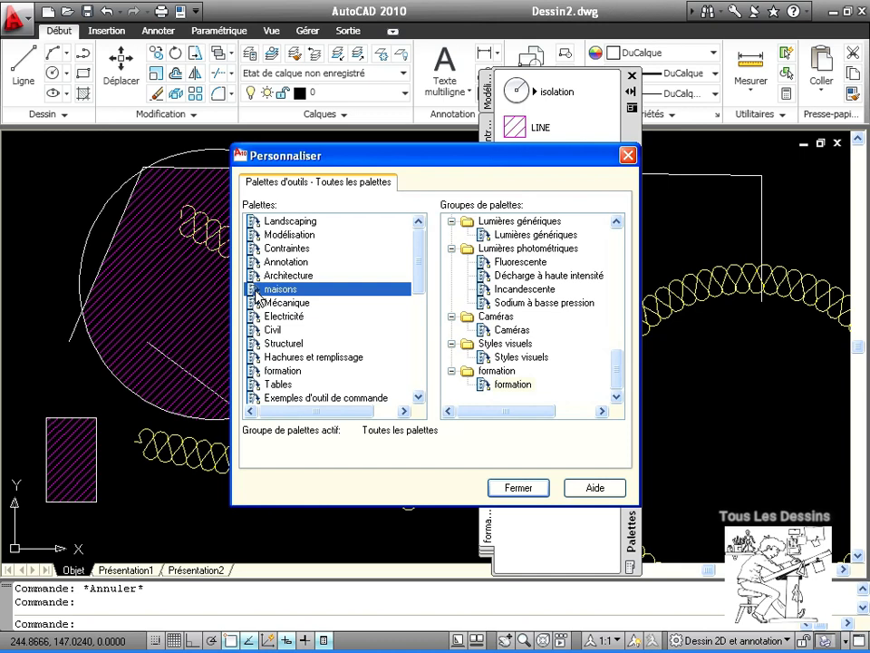
left_click_drag(257, 294, 443, 405)
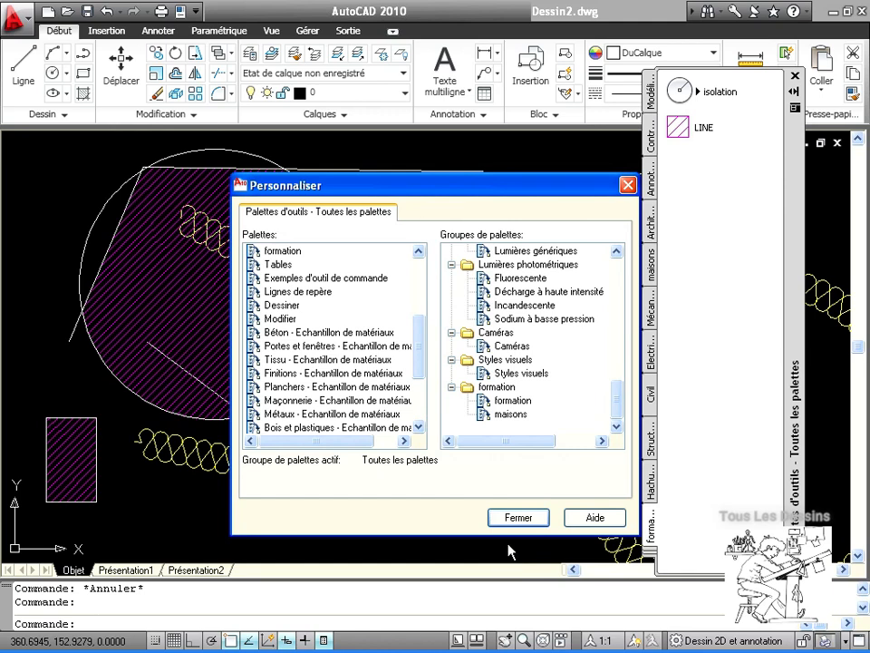
Step: Make the formation palette group active and close the palette customization settings
right_click(471, 390)
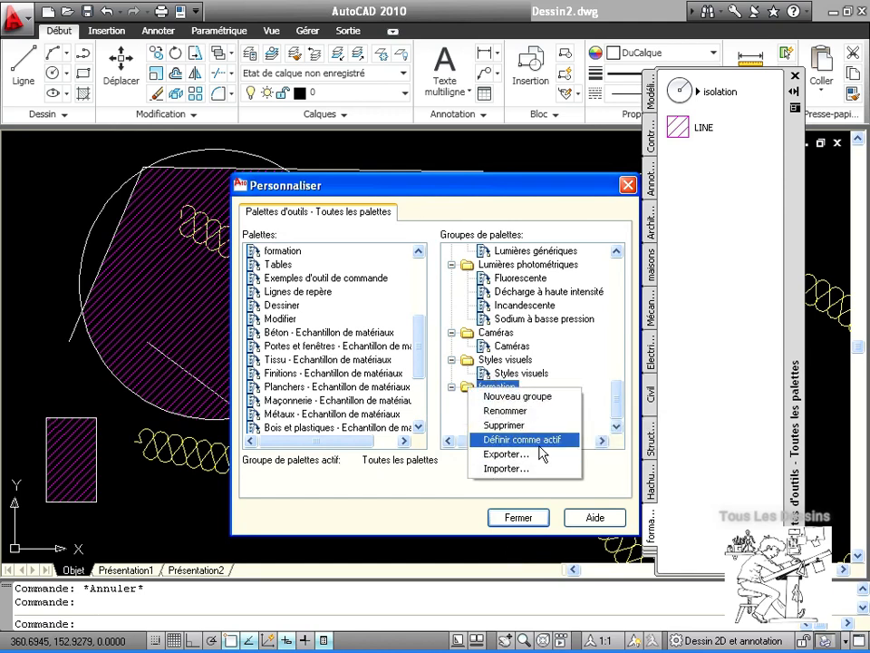
left_click(540, 443)
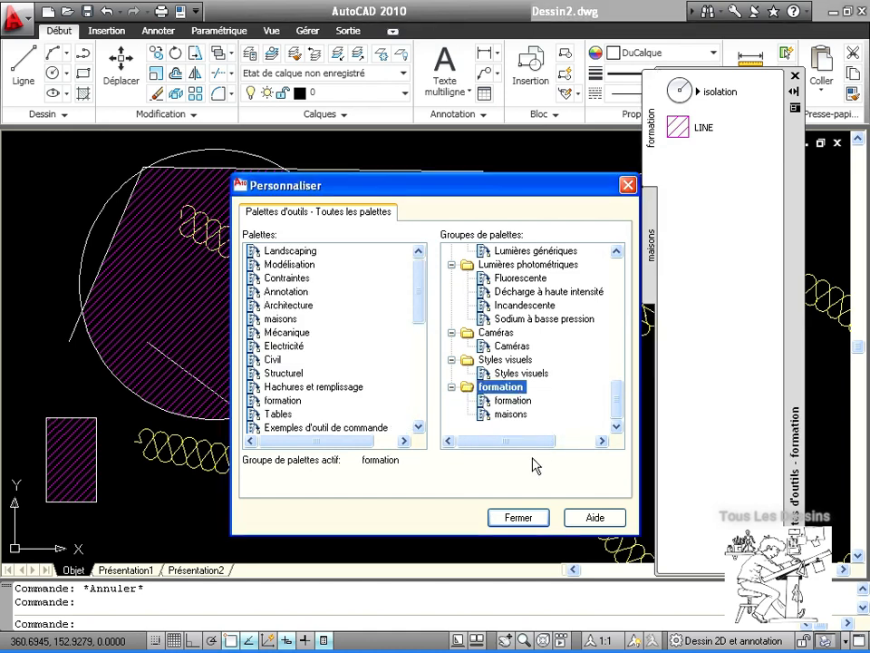
left_click(536, 519)
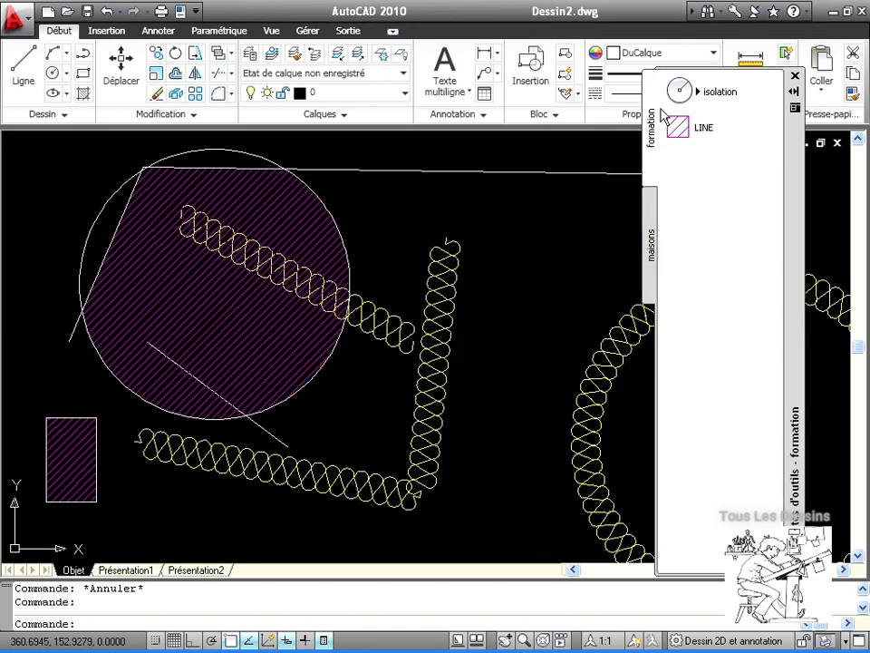
Step: View the tools of the maisons and formation palettes in the active group, ending on maisons
left_click(652, 257)
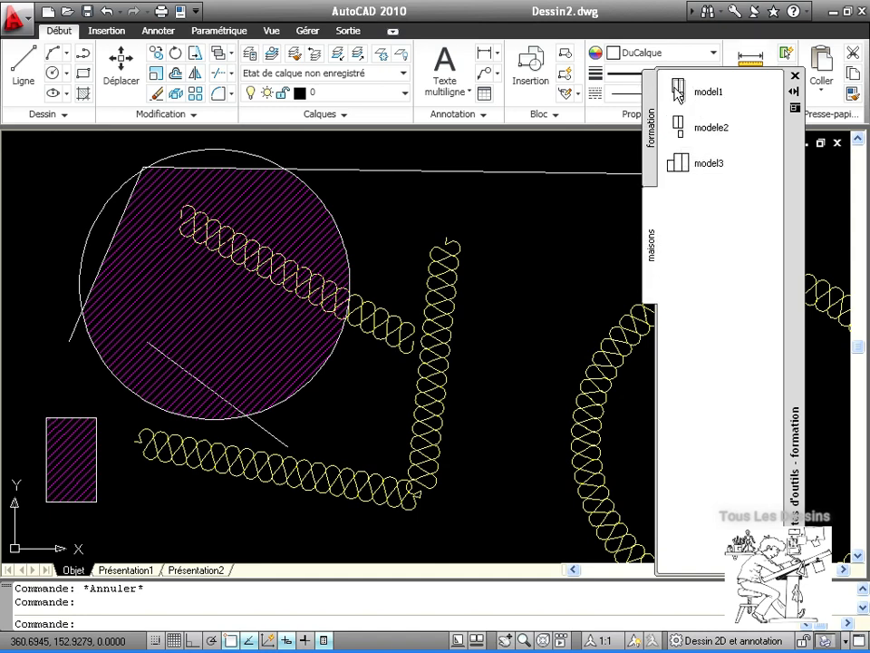
left_click(653, 134)
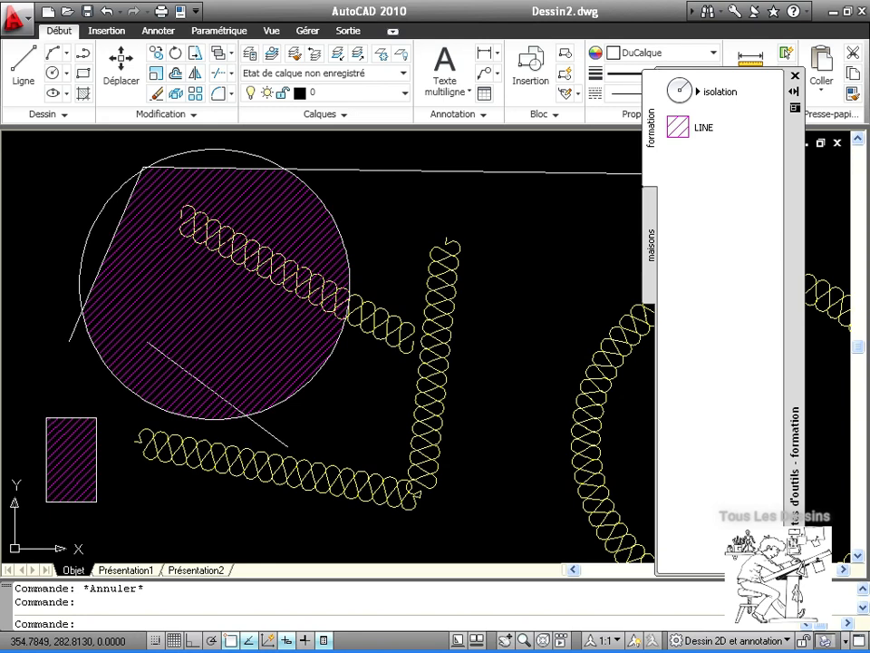
right_click(650, 277)
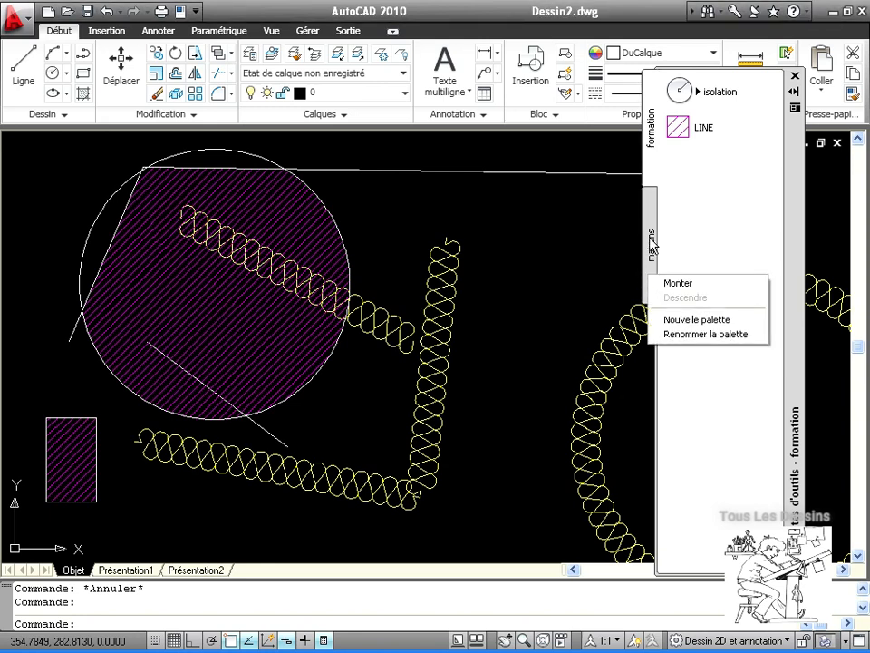
left_click(652, 240)
Step: Display the Styles visuels palette group and switch back to the formation group
left_click(795, 106)
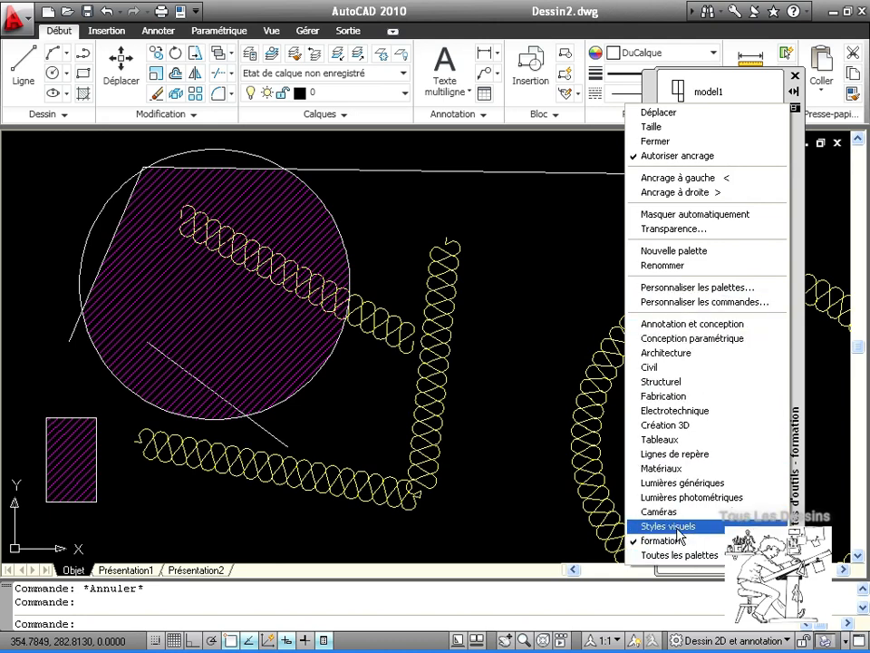
left_click(676, 527)
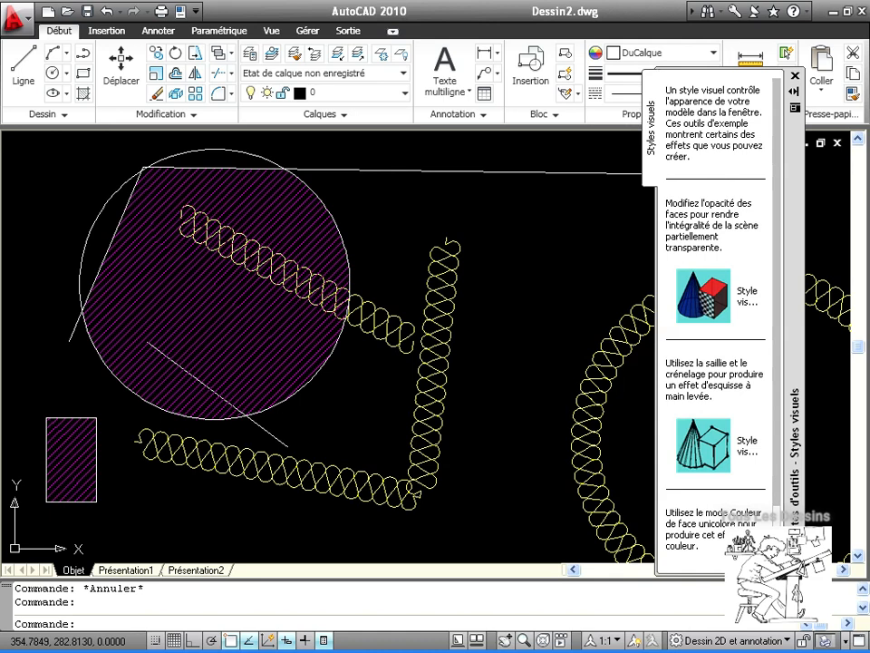
left_click(795, 108)
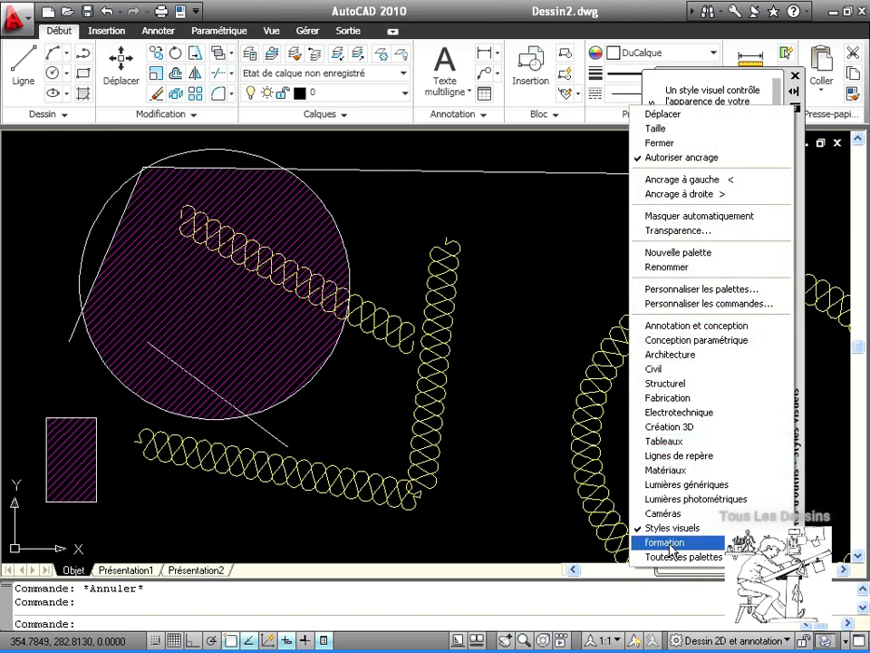
left_click(675, 542)
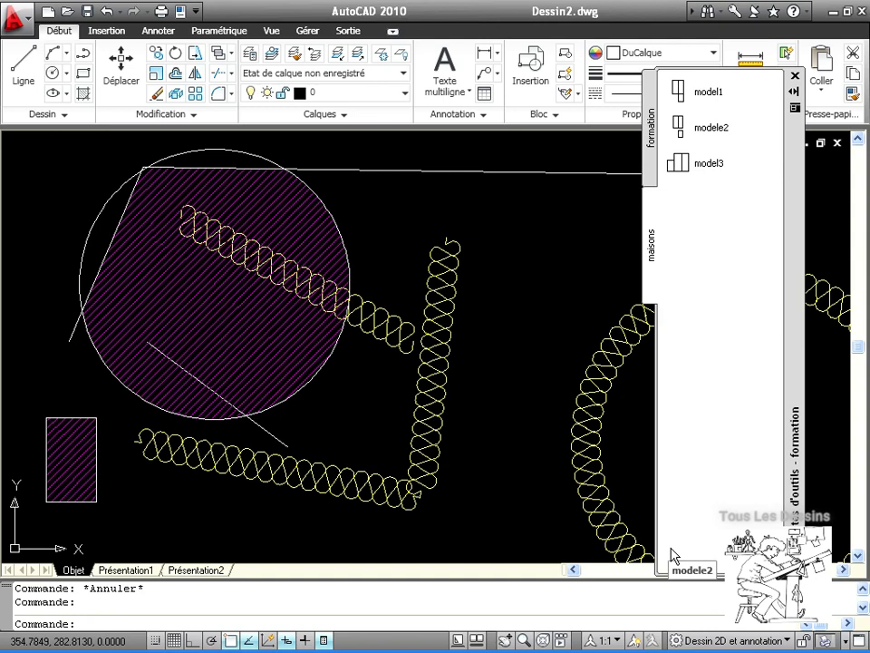